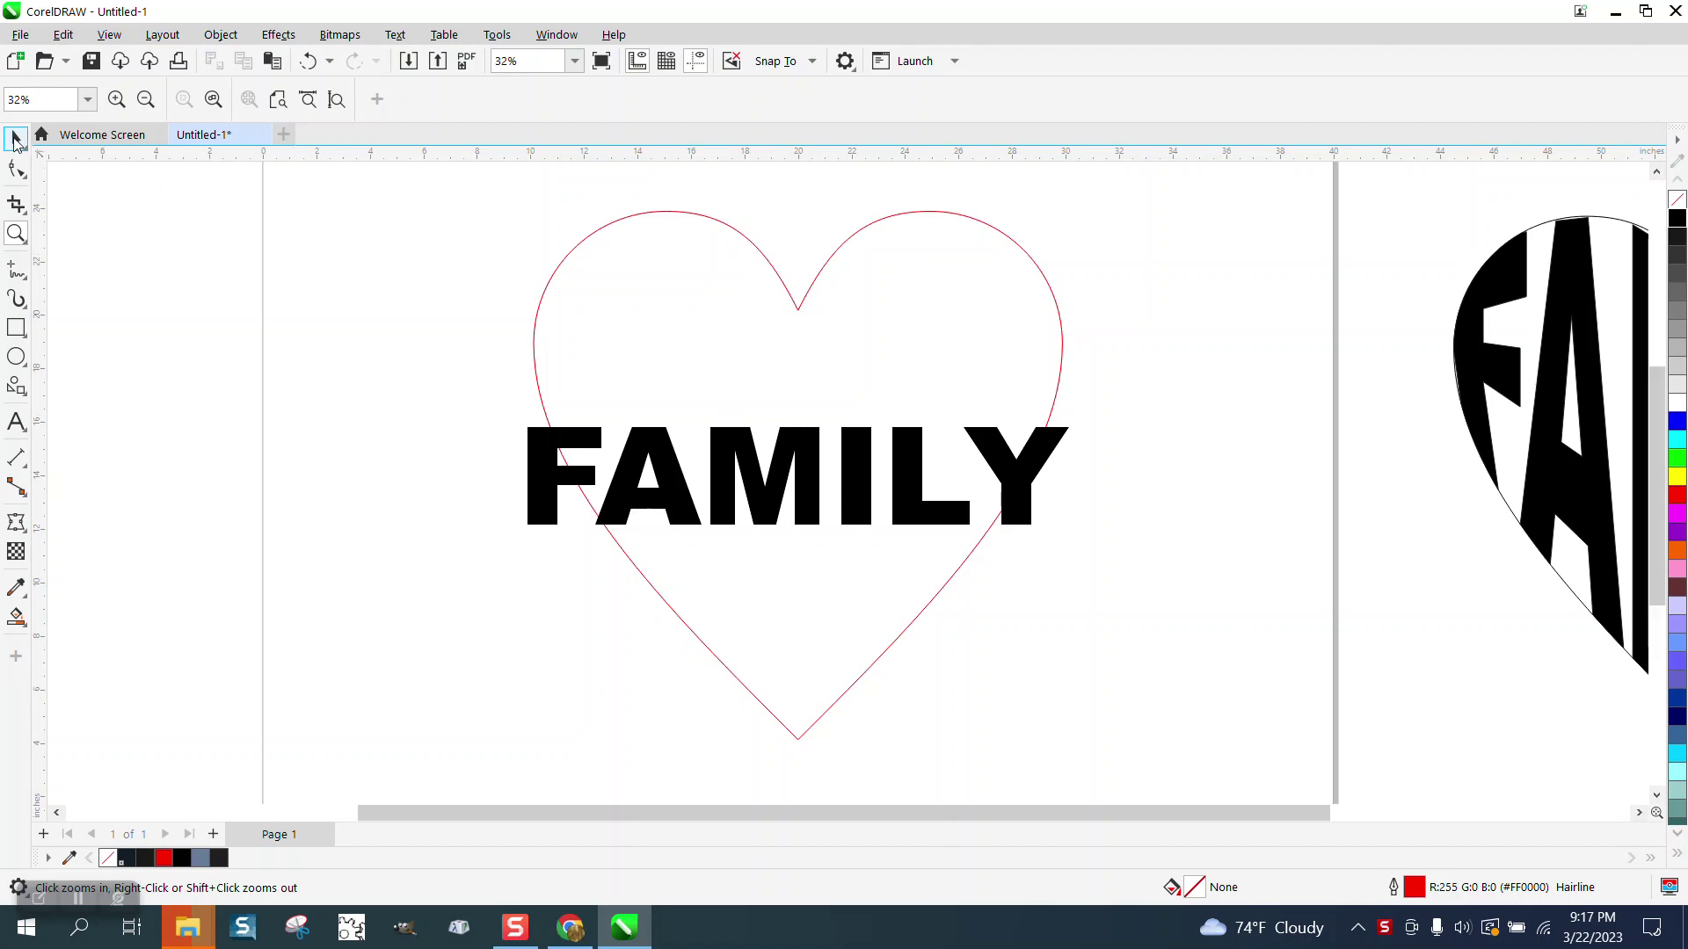
Zoom out to 14% and move the FAMILY text below the heart's lower right
{"action": "left_click", "coordinate": [15, 140]}
{"action": "scroll", "coordinate": [214, 388], "scroll_direction": "down", "scroll_amount": 1}
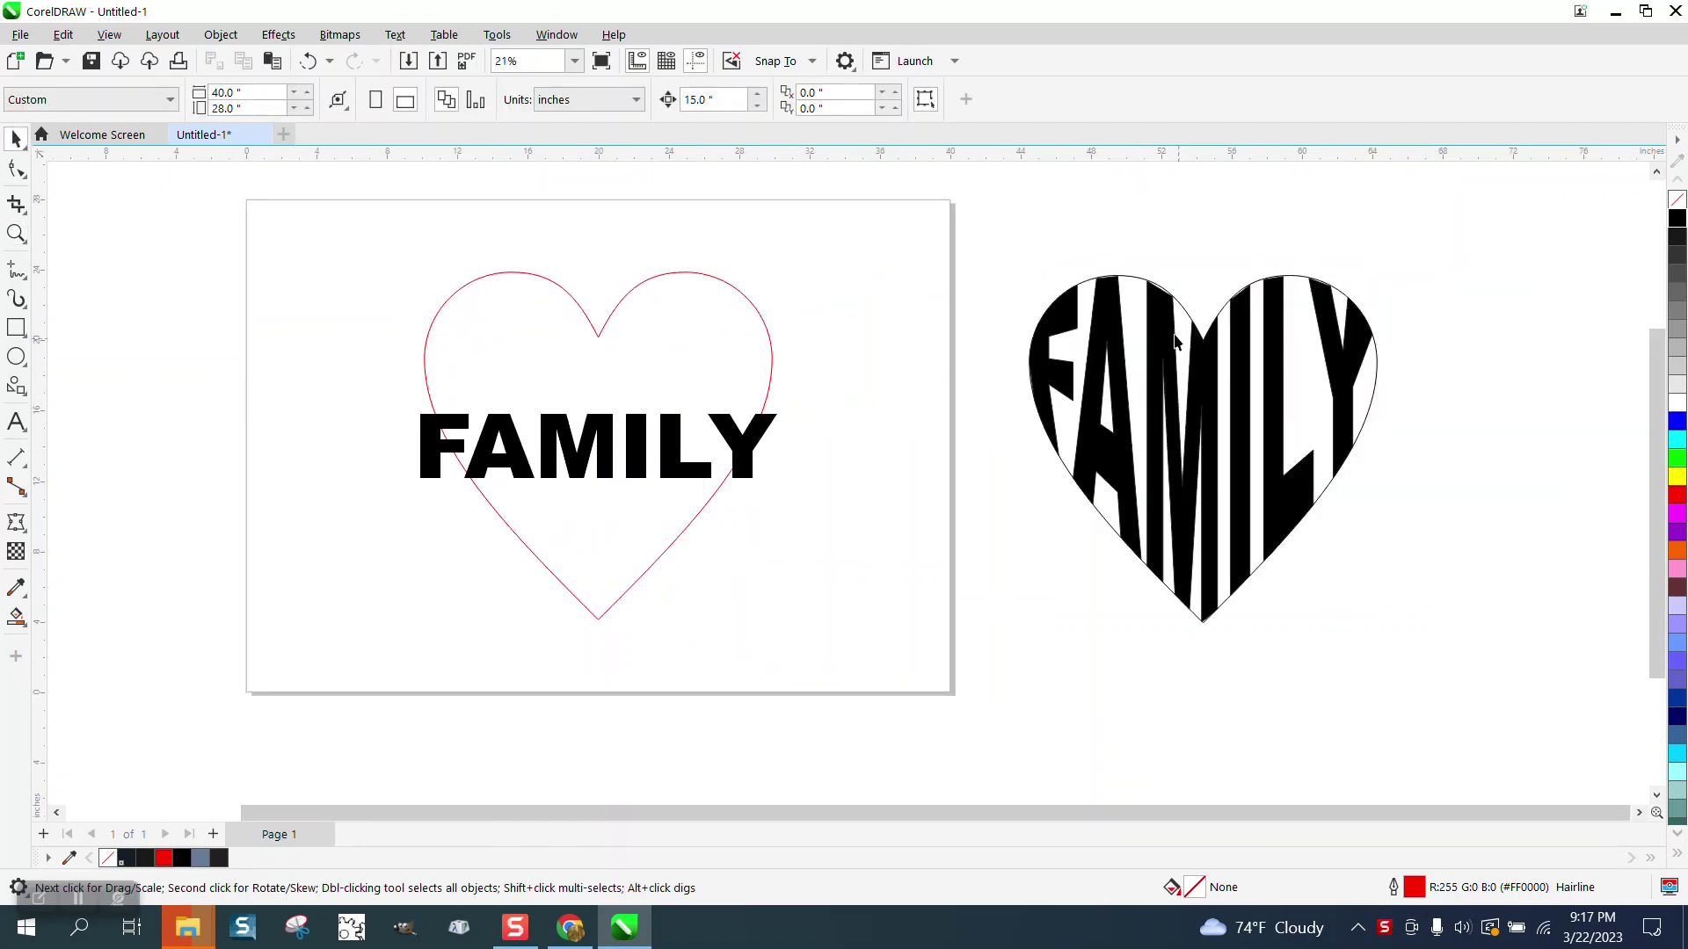
{"action": "scroll", "coordinate": [1151, 299], "scroll_direction": "down", "scroll_amount": 1}
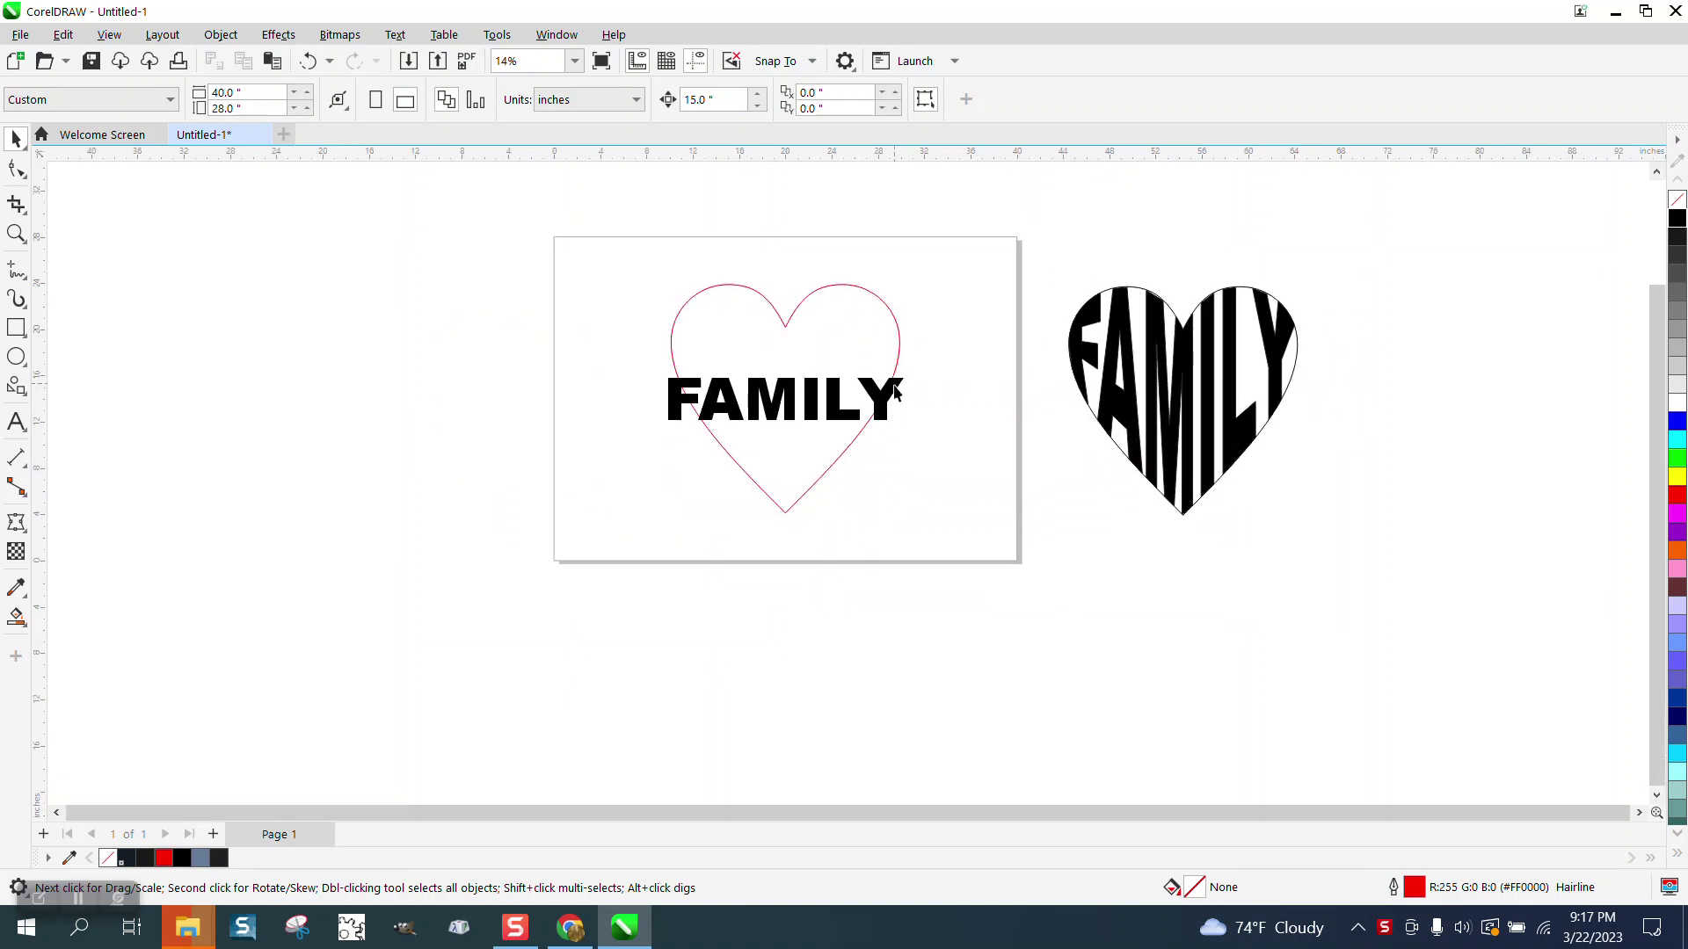
{"action": "left_click_drag", "start_coordinate": [895, 392], "coordinate": [1068, 496]}
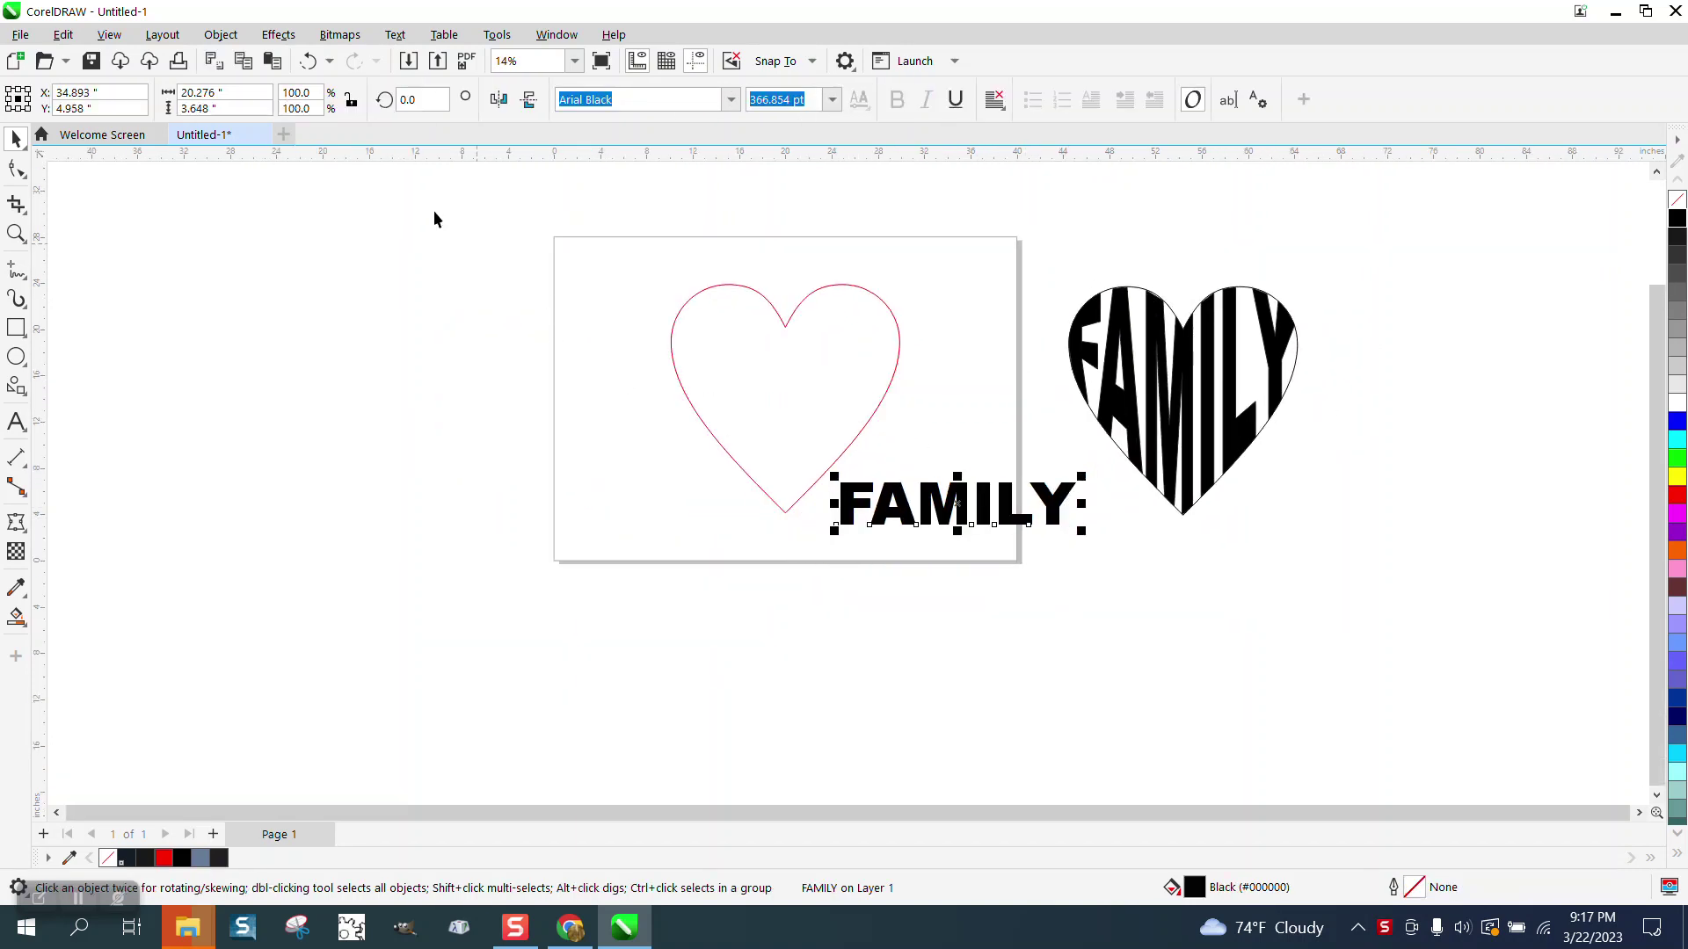
Try building a FAMILY envelope from the heart, dismiss the errors, and select the heart outline
{"action": "left_click", "coordinate": [279, 34]}
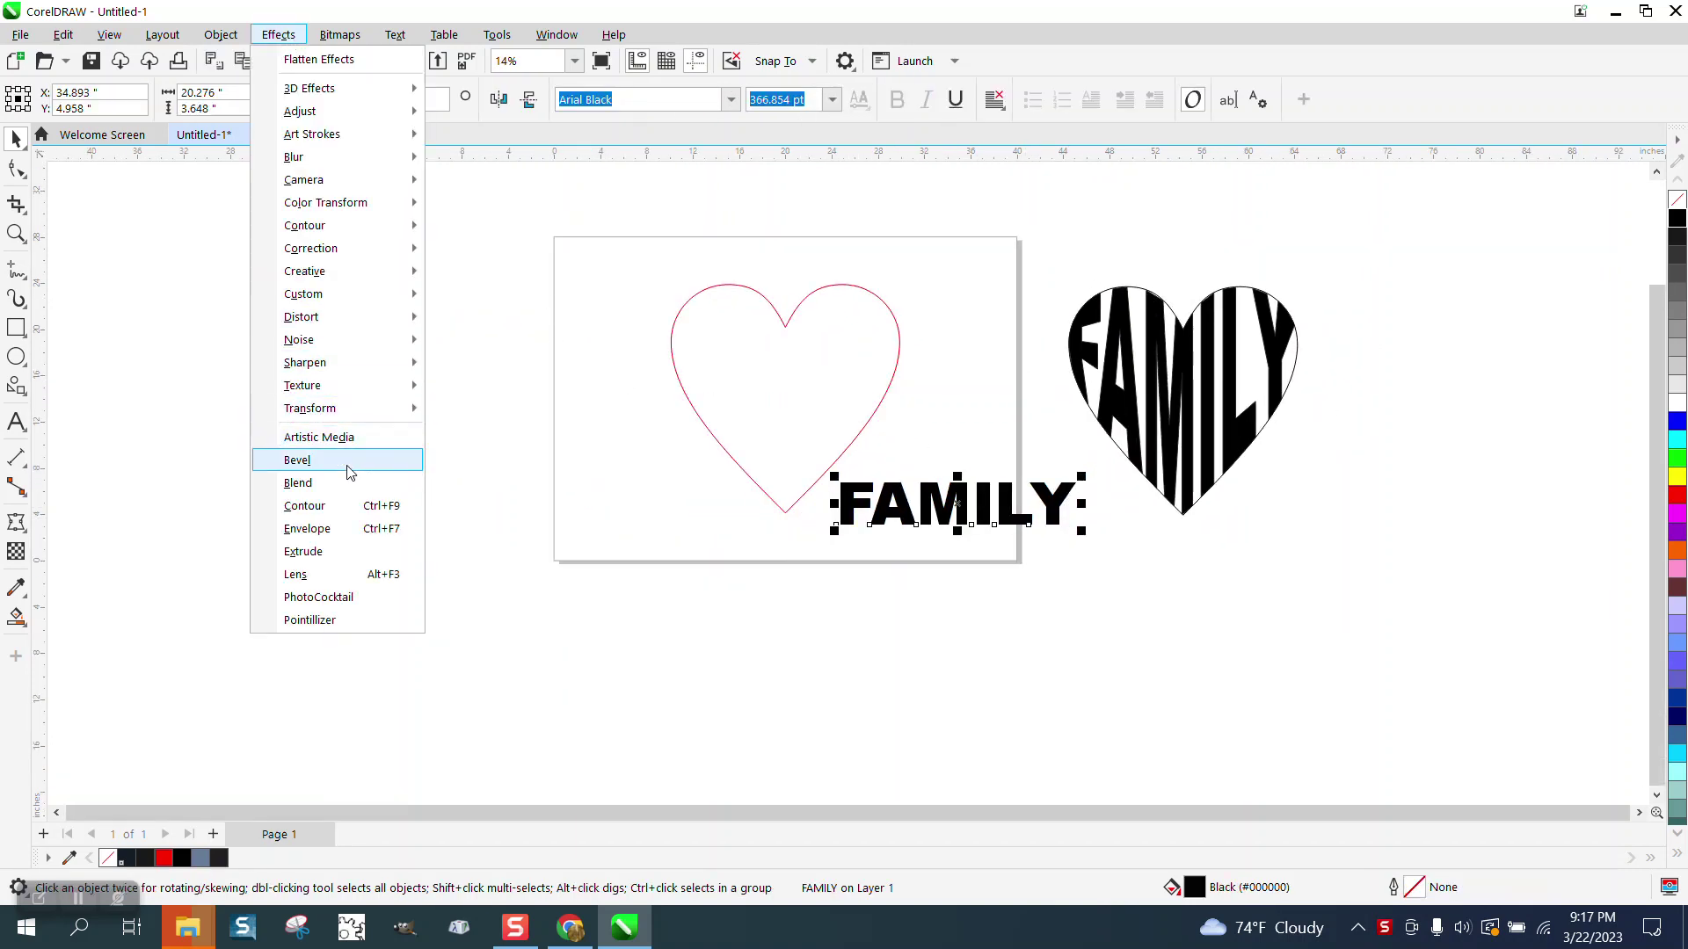
{"action": "left_click", "coordinate": [318, 530]}
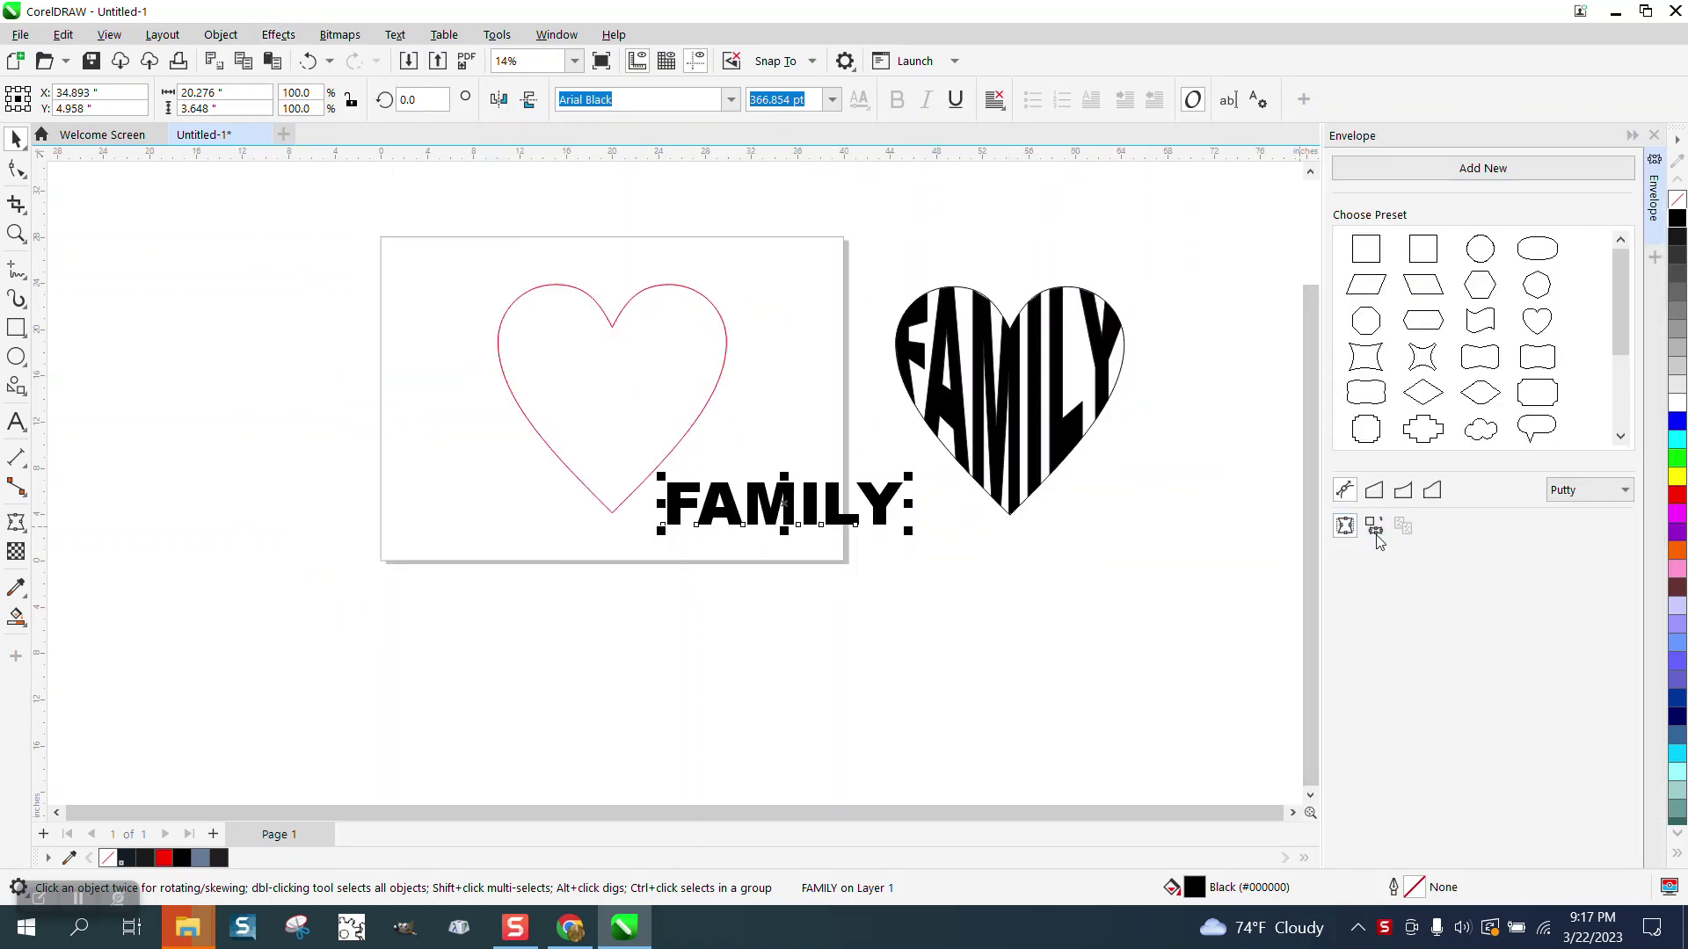
{"action": "left_click", "coordinate": [576, 397]}
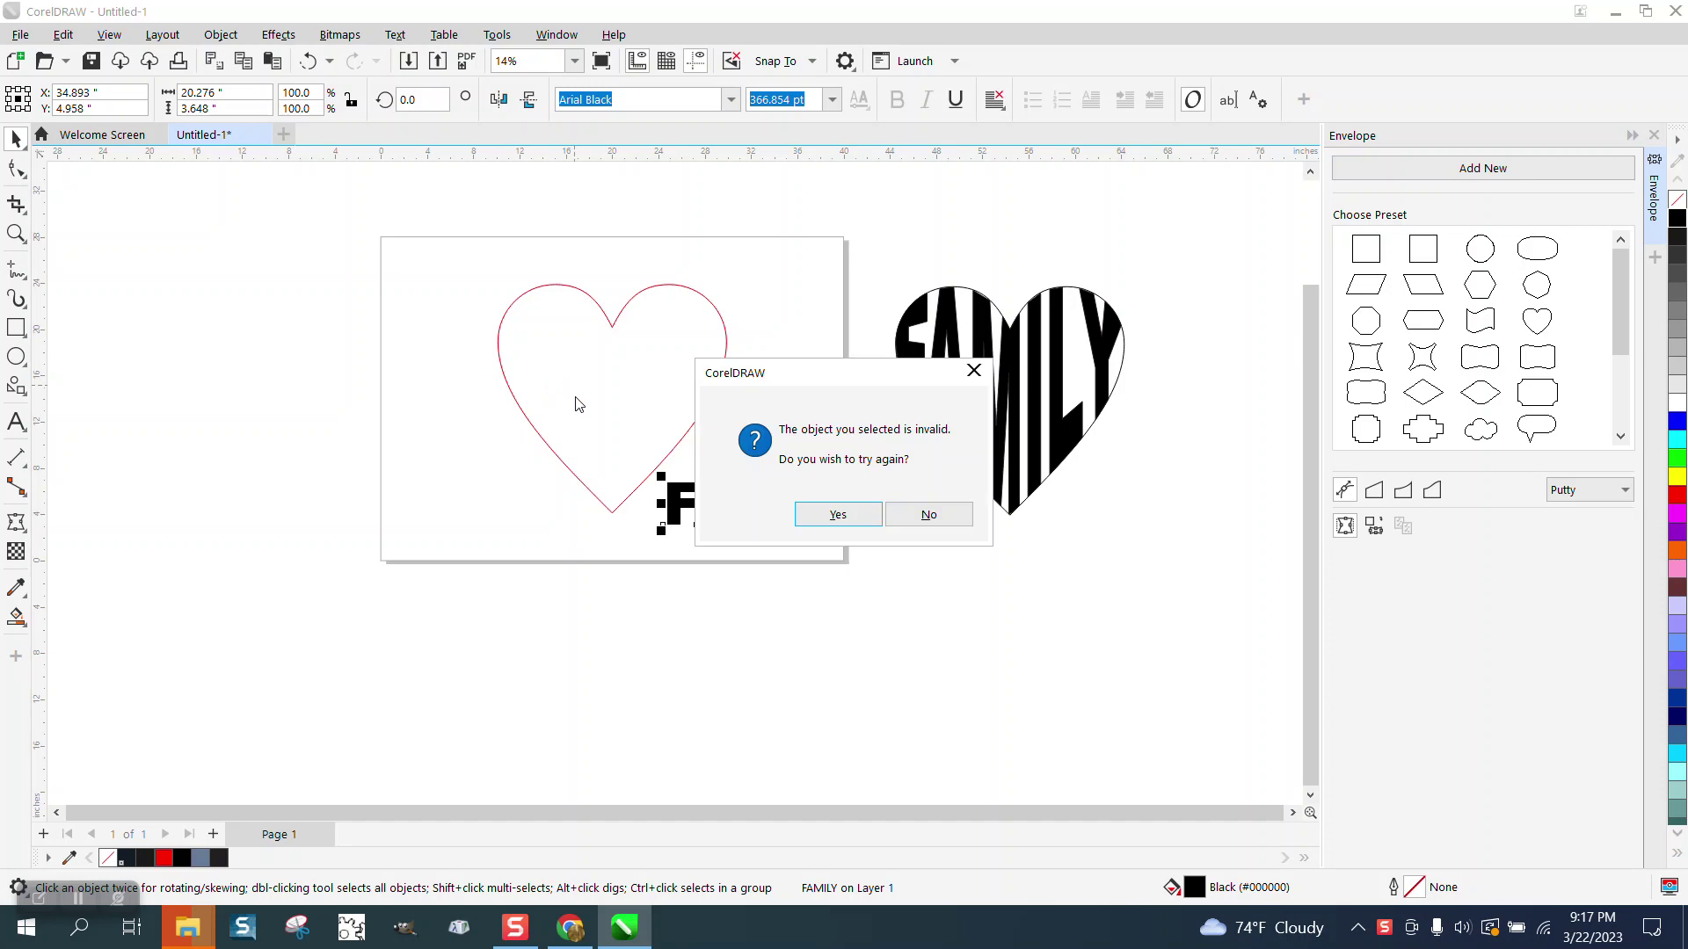
{"action": "left_click", "coordinate": [861, 521]}
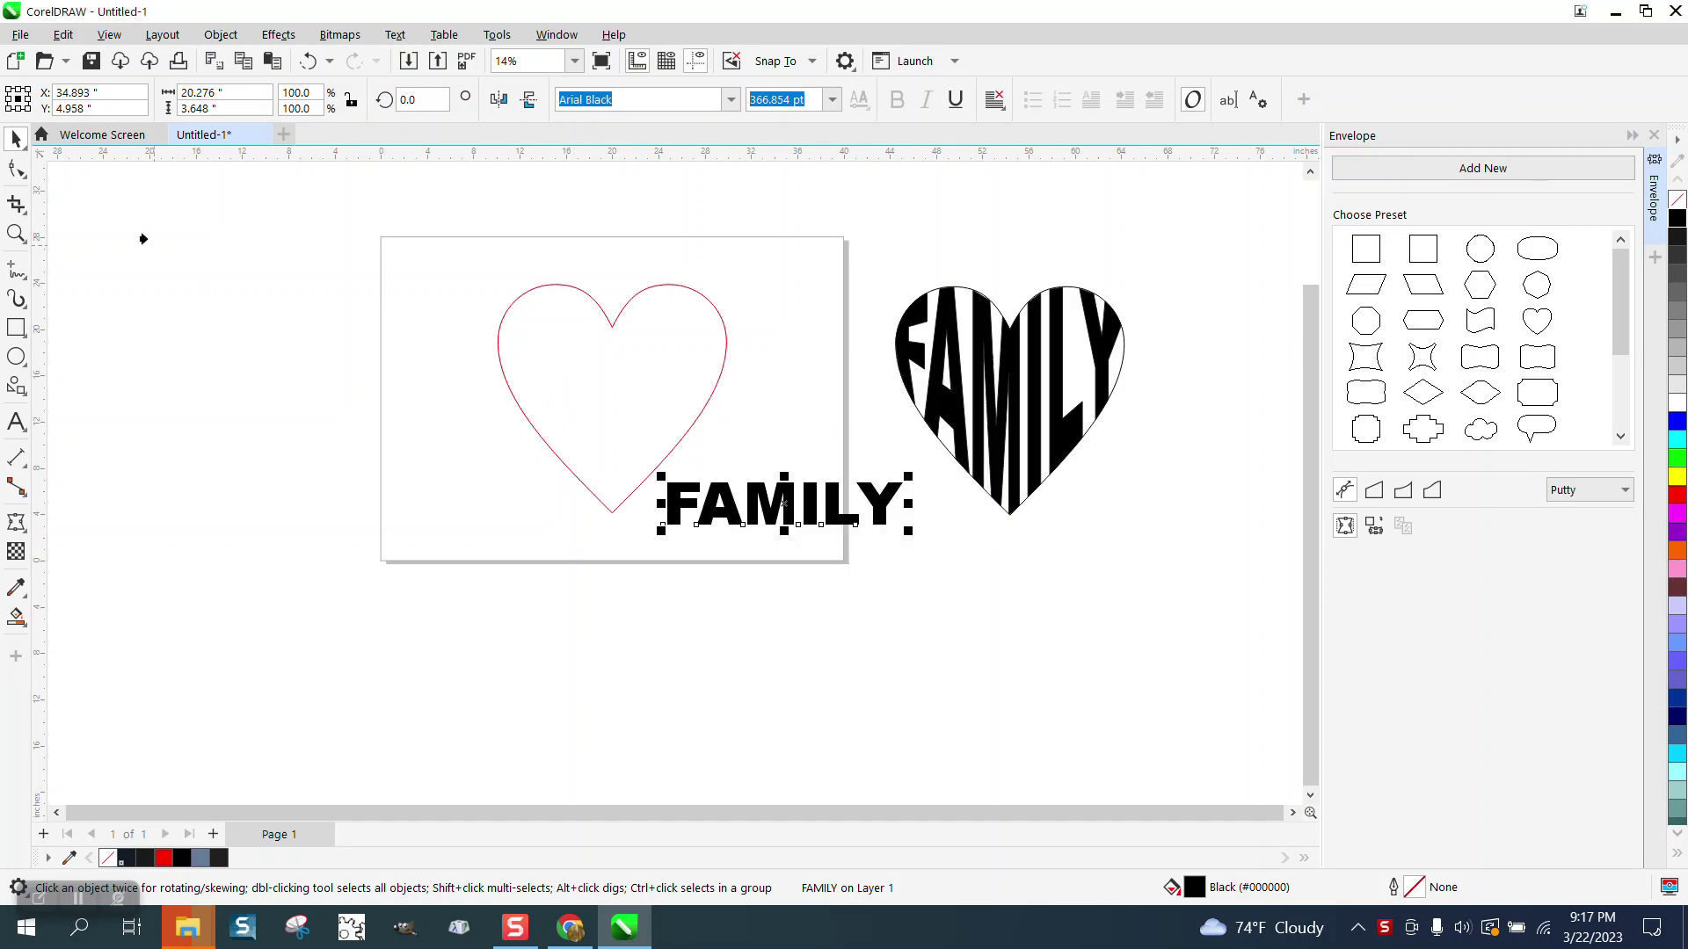
{"action": "left_click", "coordinate": [211, 220]}
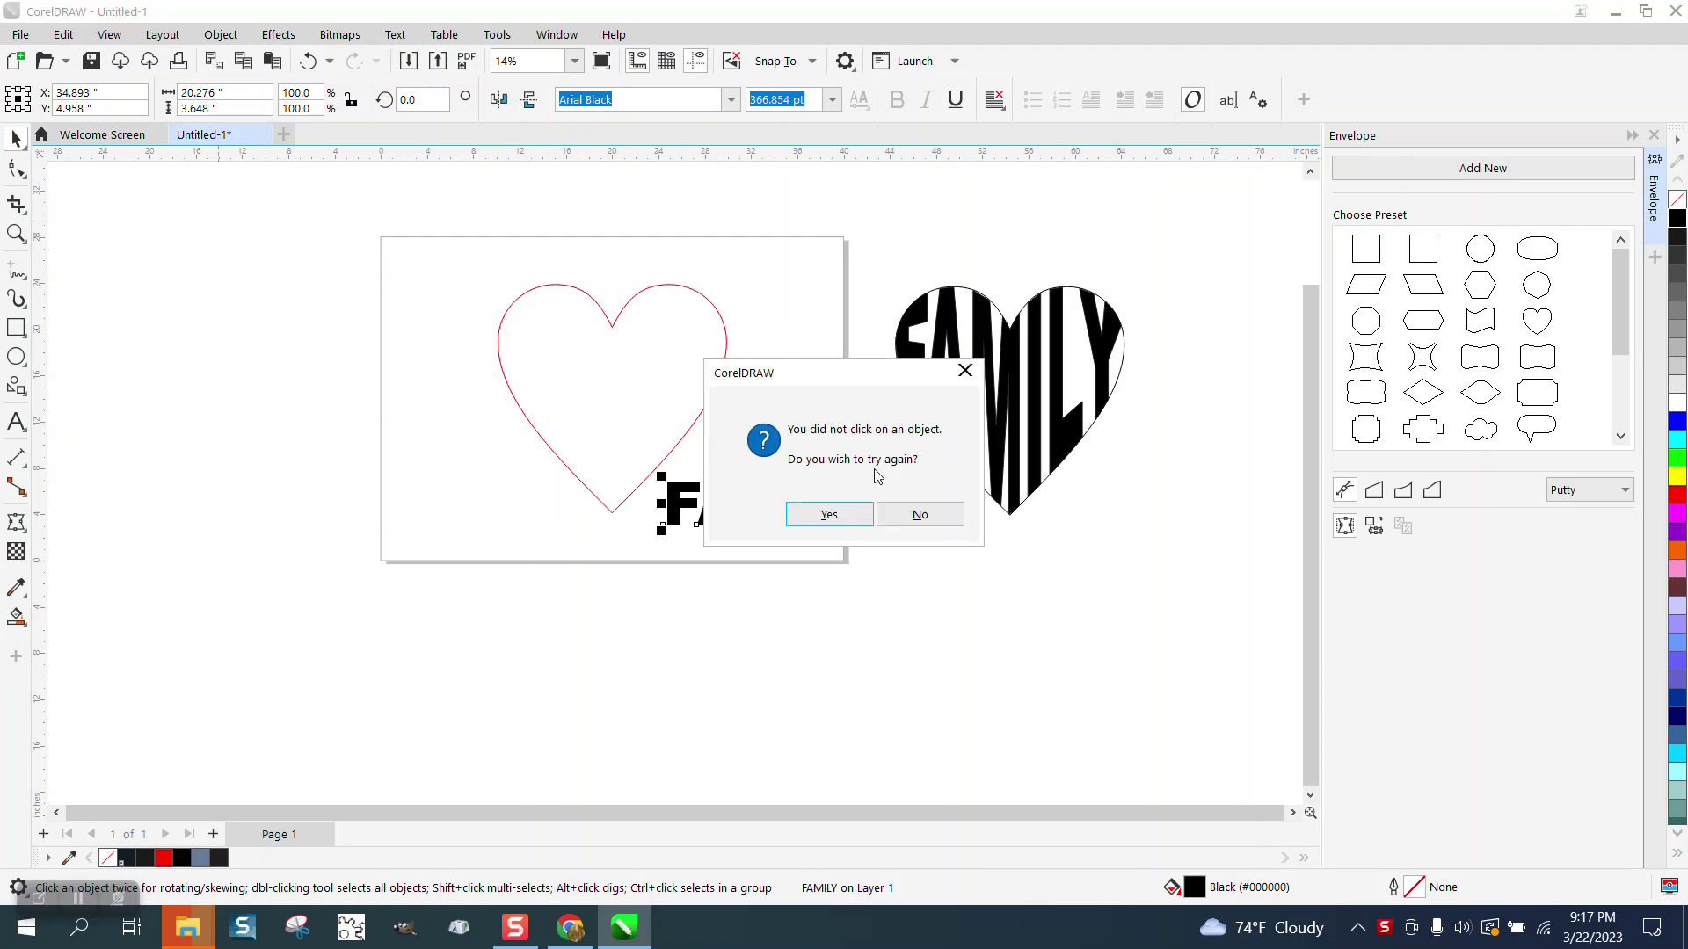
{"action": "left_click", "coordinate": [894, 511]}
{"action": "left_click", "coordinate": [647, 293]}
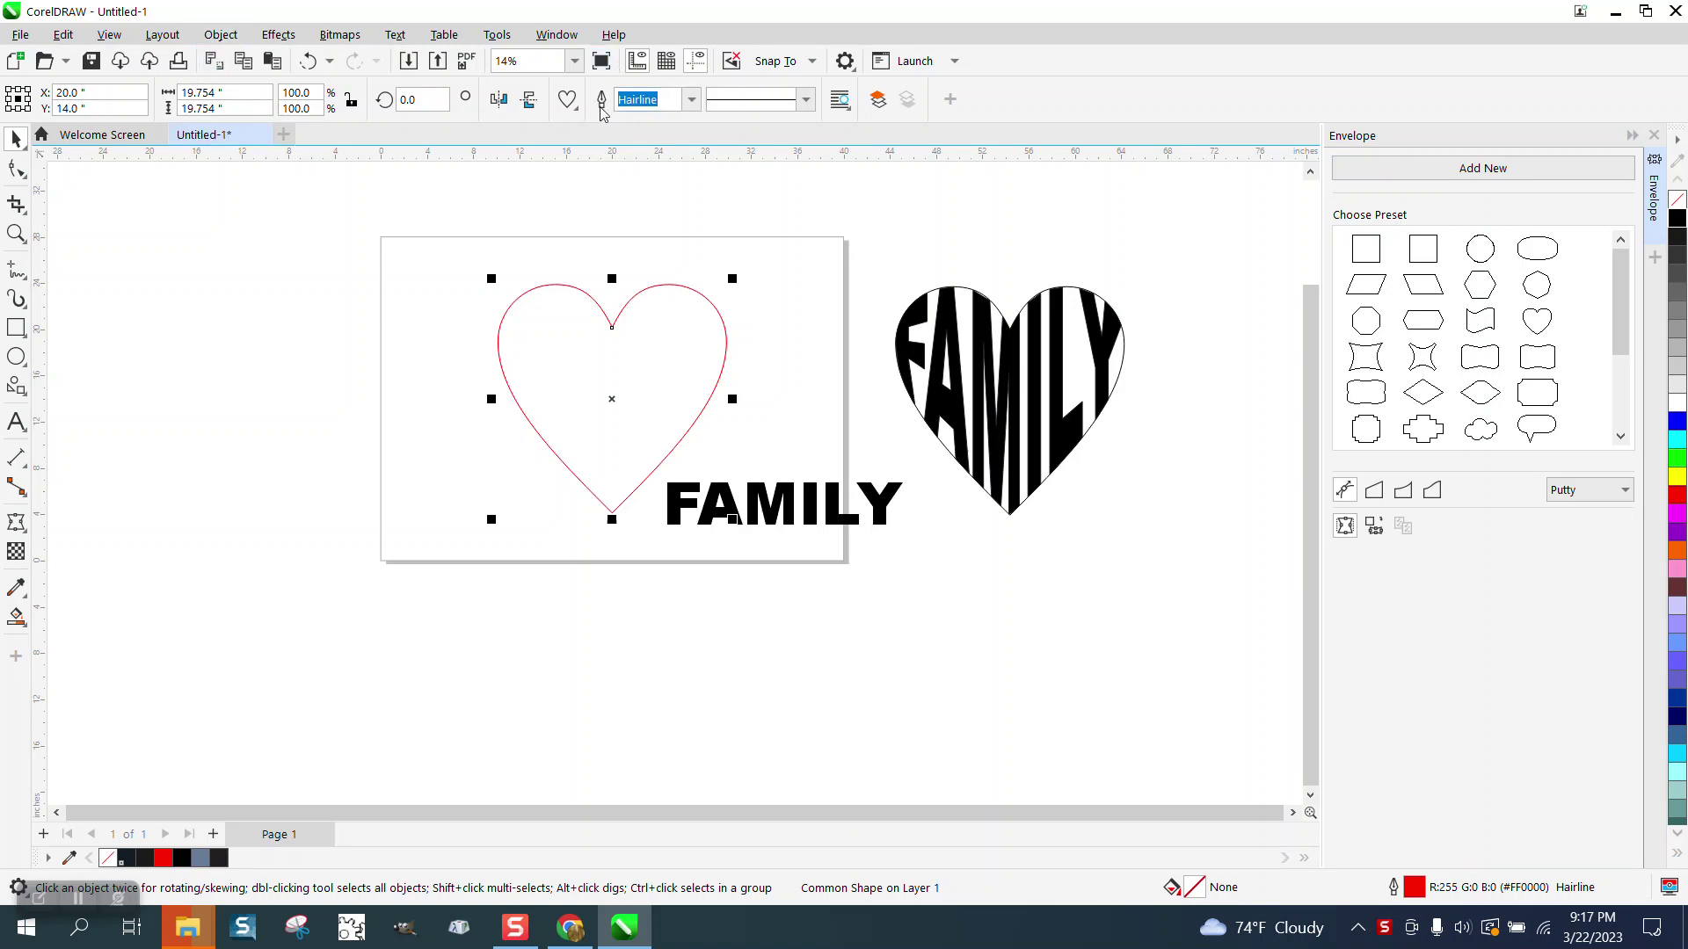
Convert the heart to curves and select the FAMILY text
{"action": "left_click", "coordinate": [220, 37]}
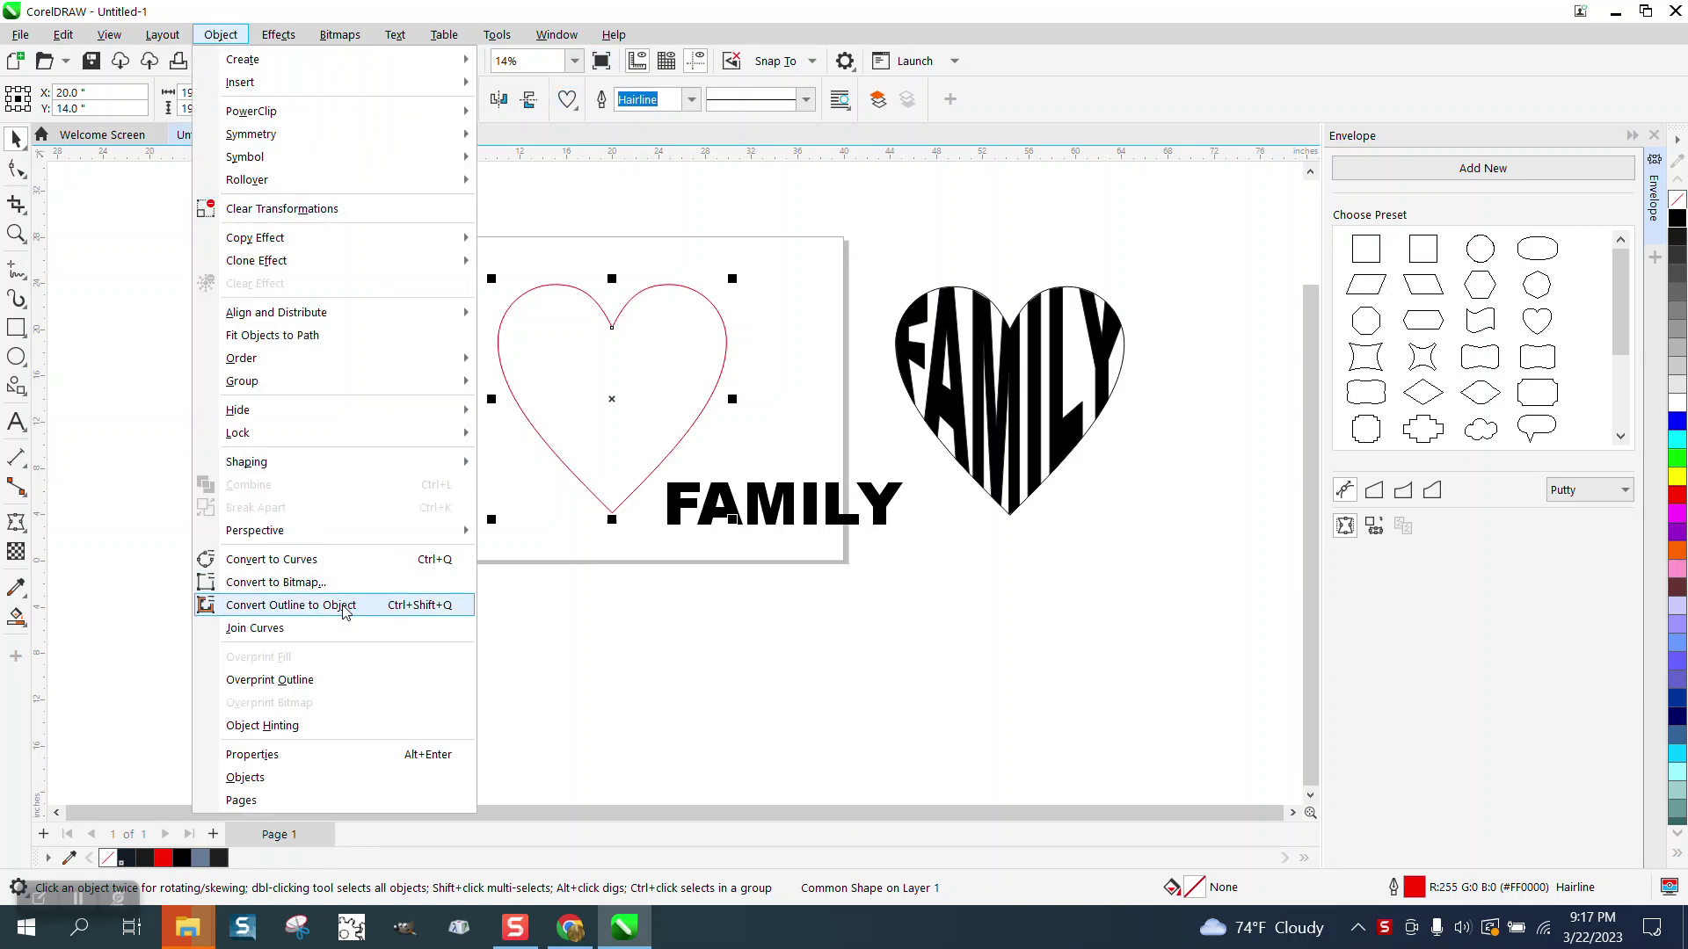
{"action": "left_click", "coordinate": [272, 560]}
{"action": "left_click", "coordinate": [847, 556]}
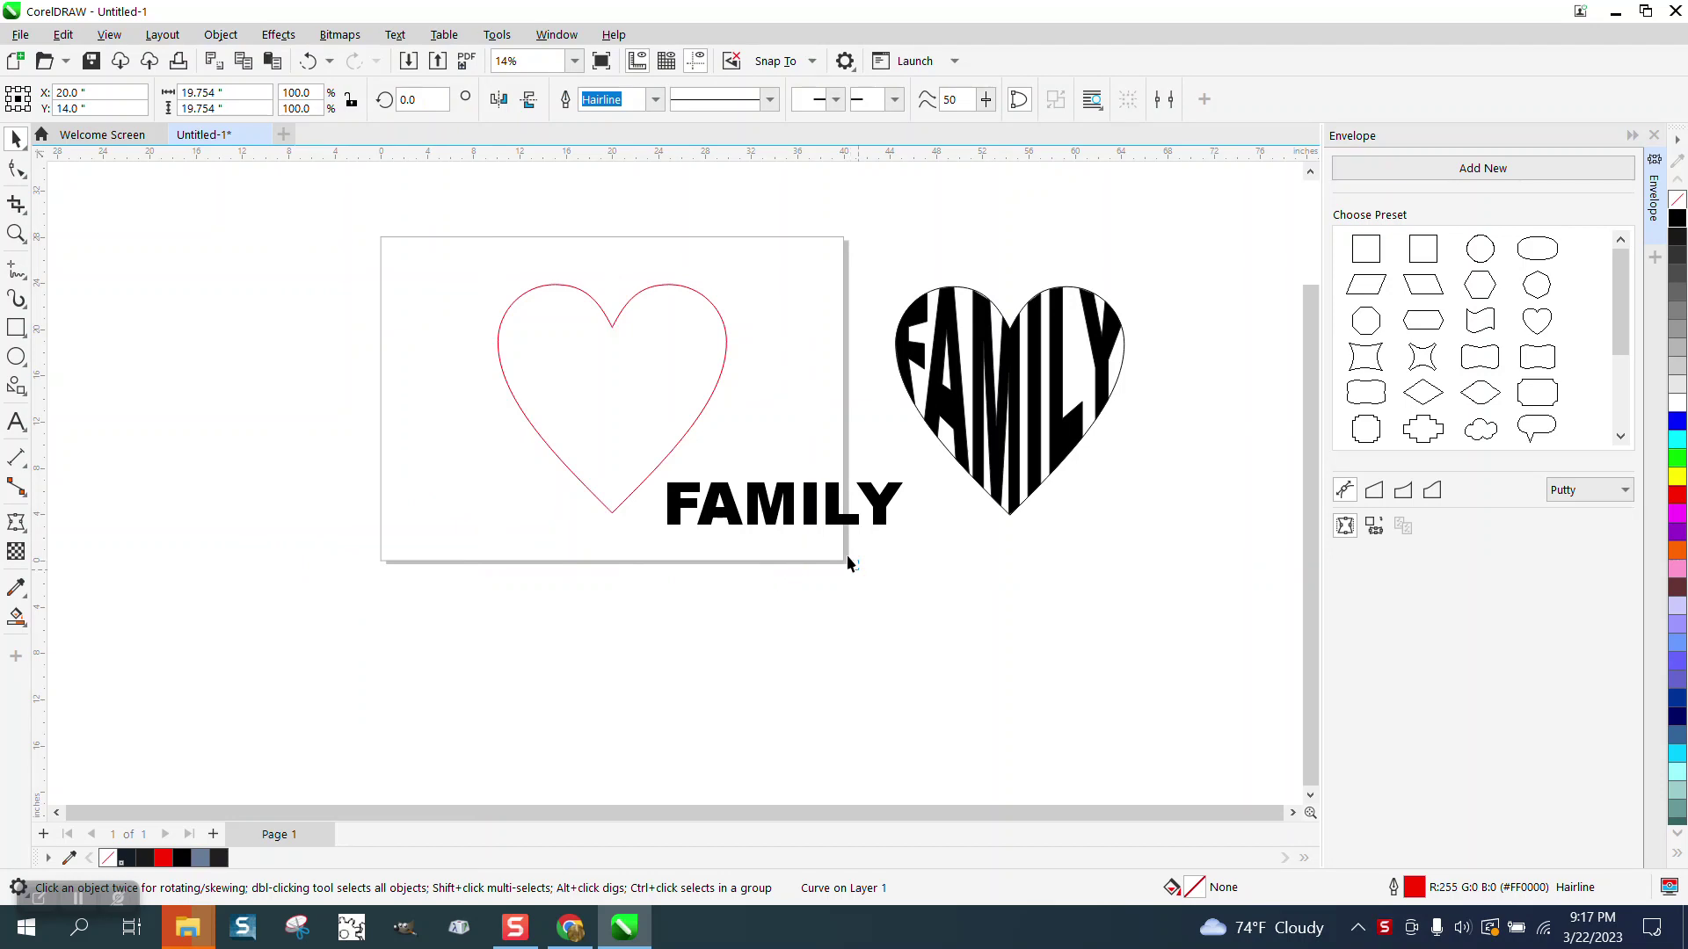
{"action": "left_click", "coordinate": [844, 520]}
Envelope FAMILY into the heart shape using Vertical mapping mode
{"action": "left_click", "coordinate": [1373, 528]}
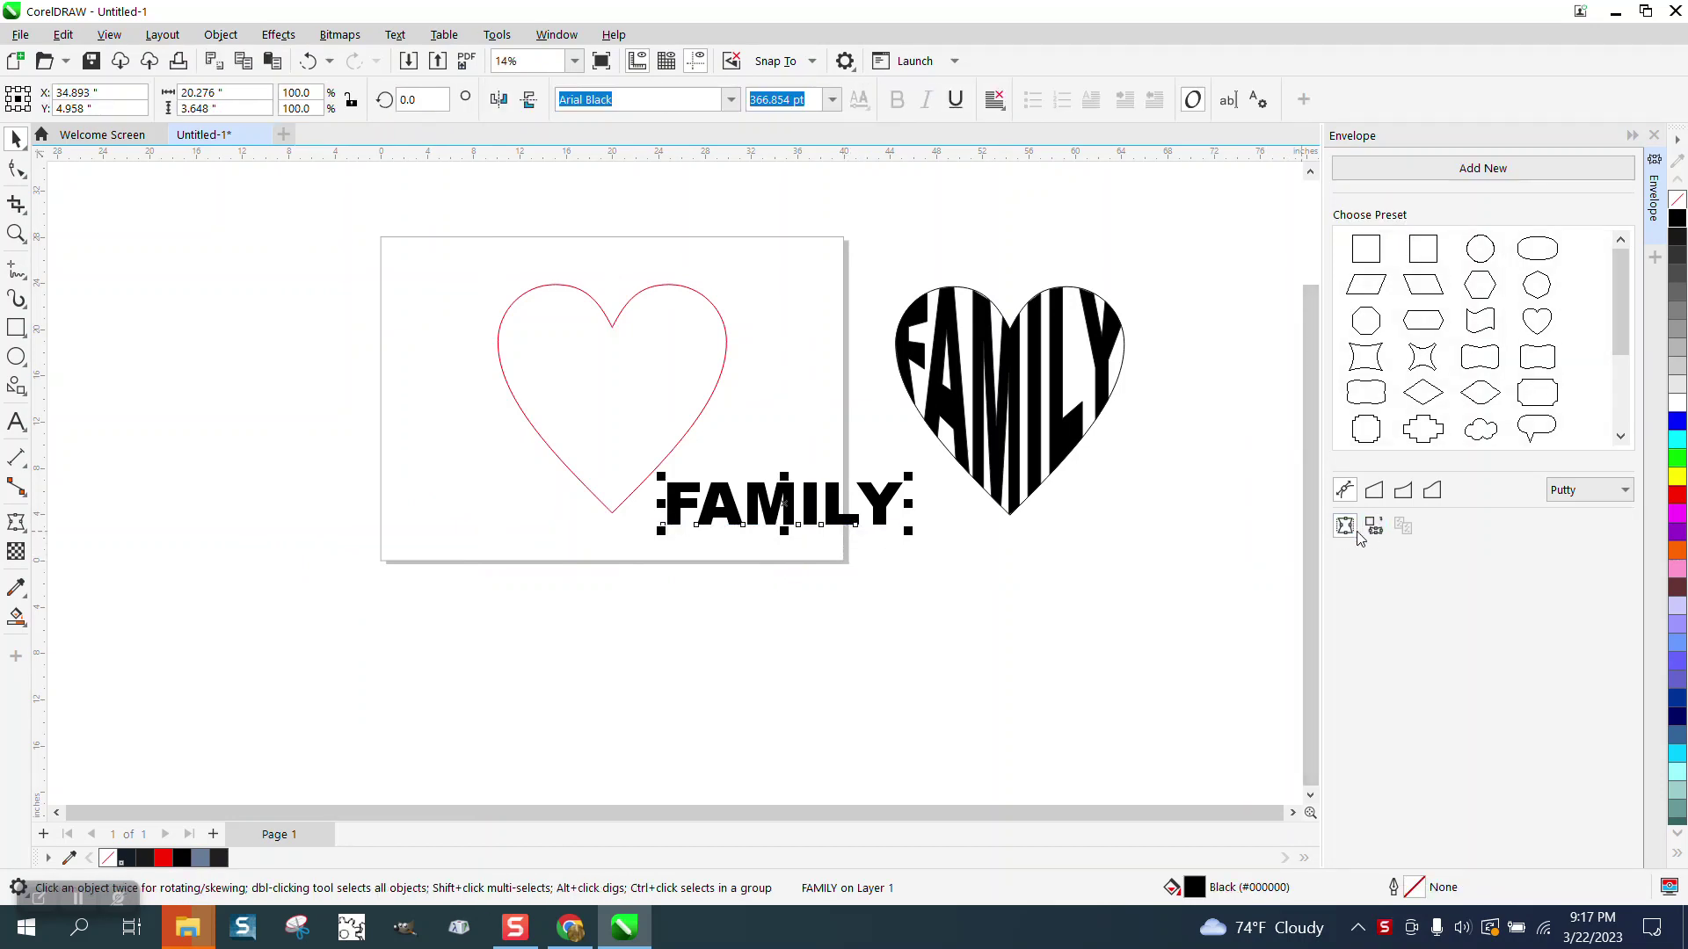
{"action": "left_click", "coordinate": [565, 415]}
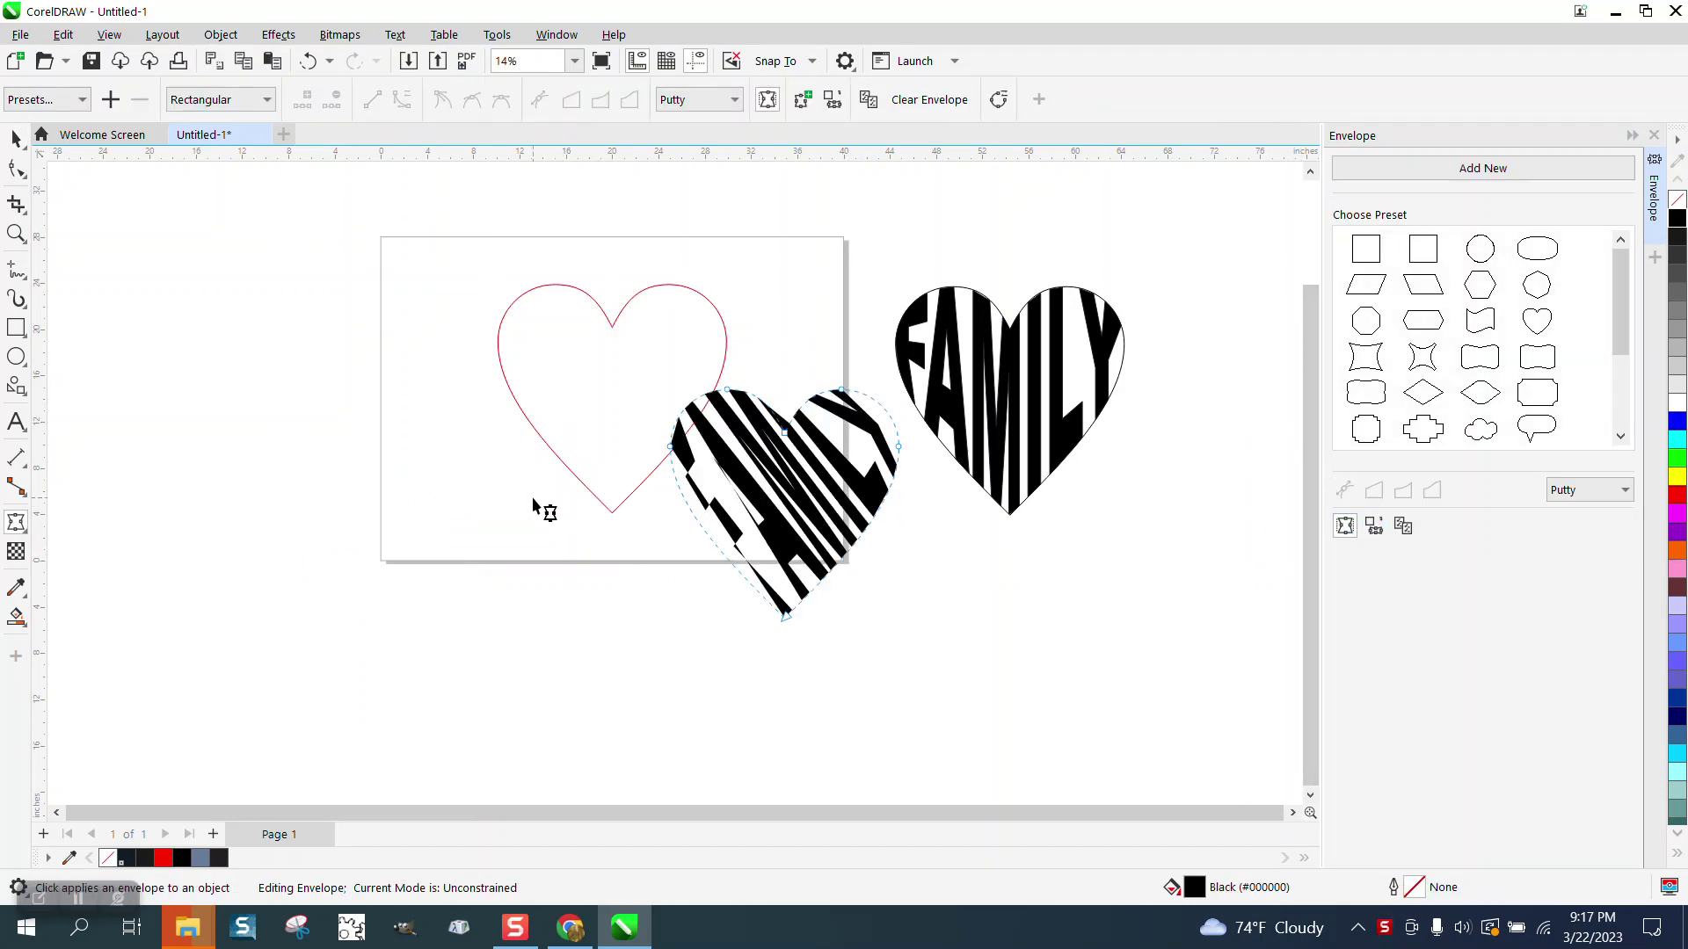
{"action": "left_click", "coordinate": [308, 61]}
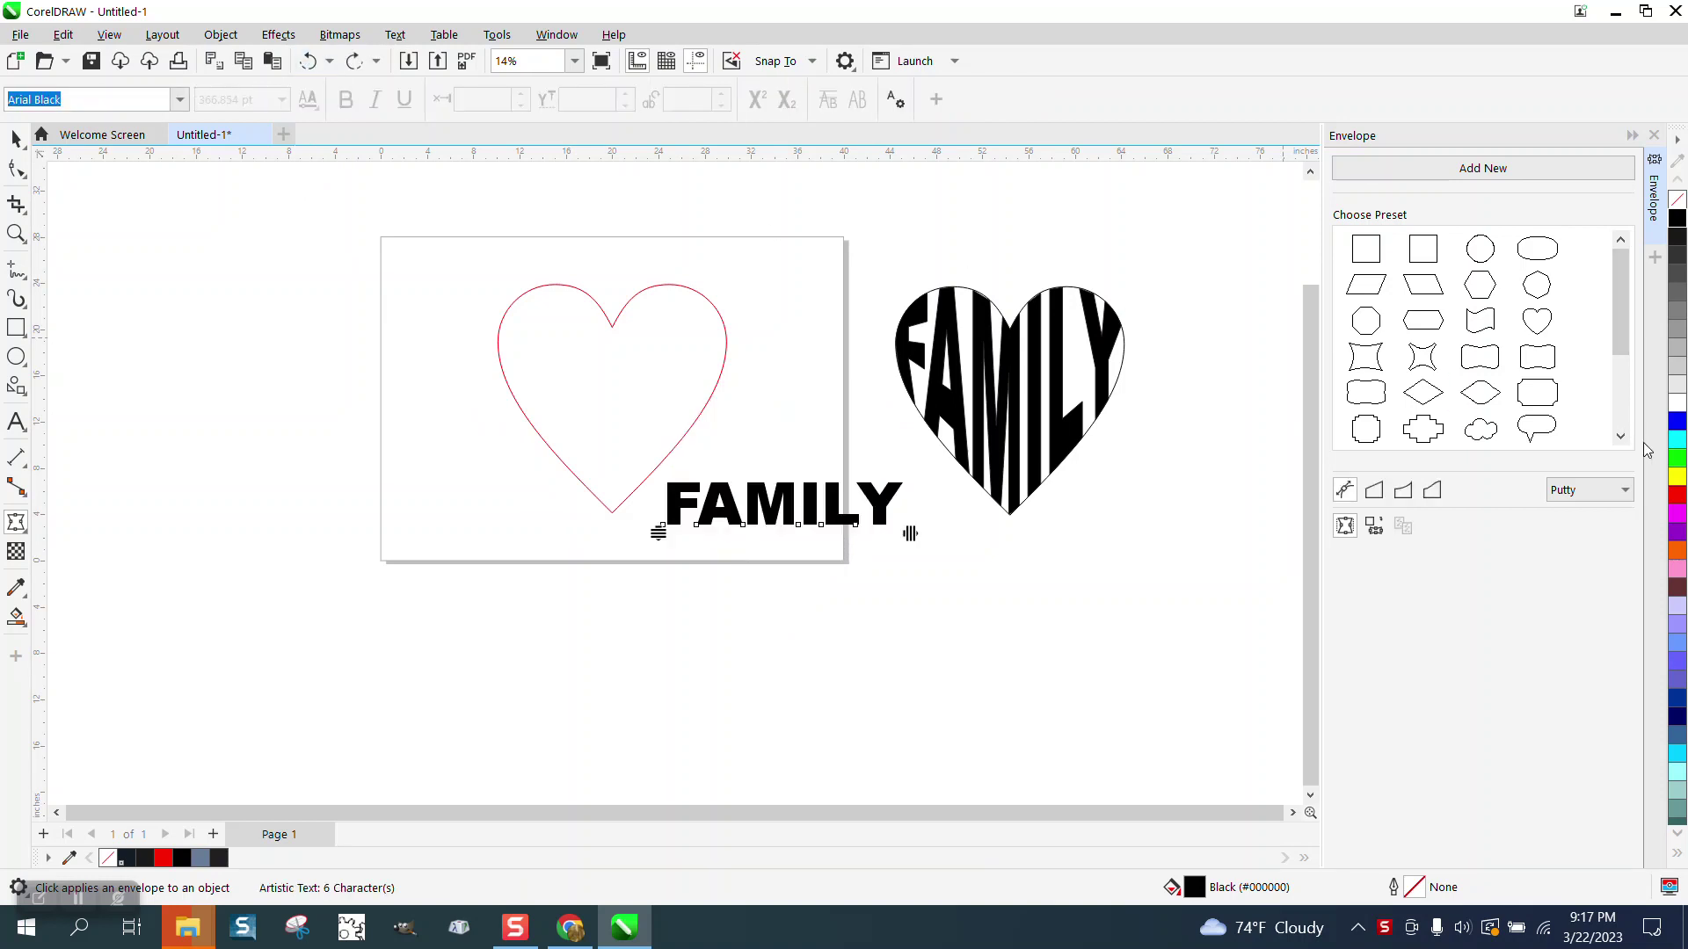
{"action": "left_click", "coordinate": [1625, 490]}
{"action": "left_click", "coordinate": [1573, 558]}
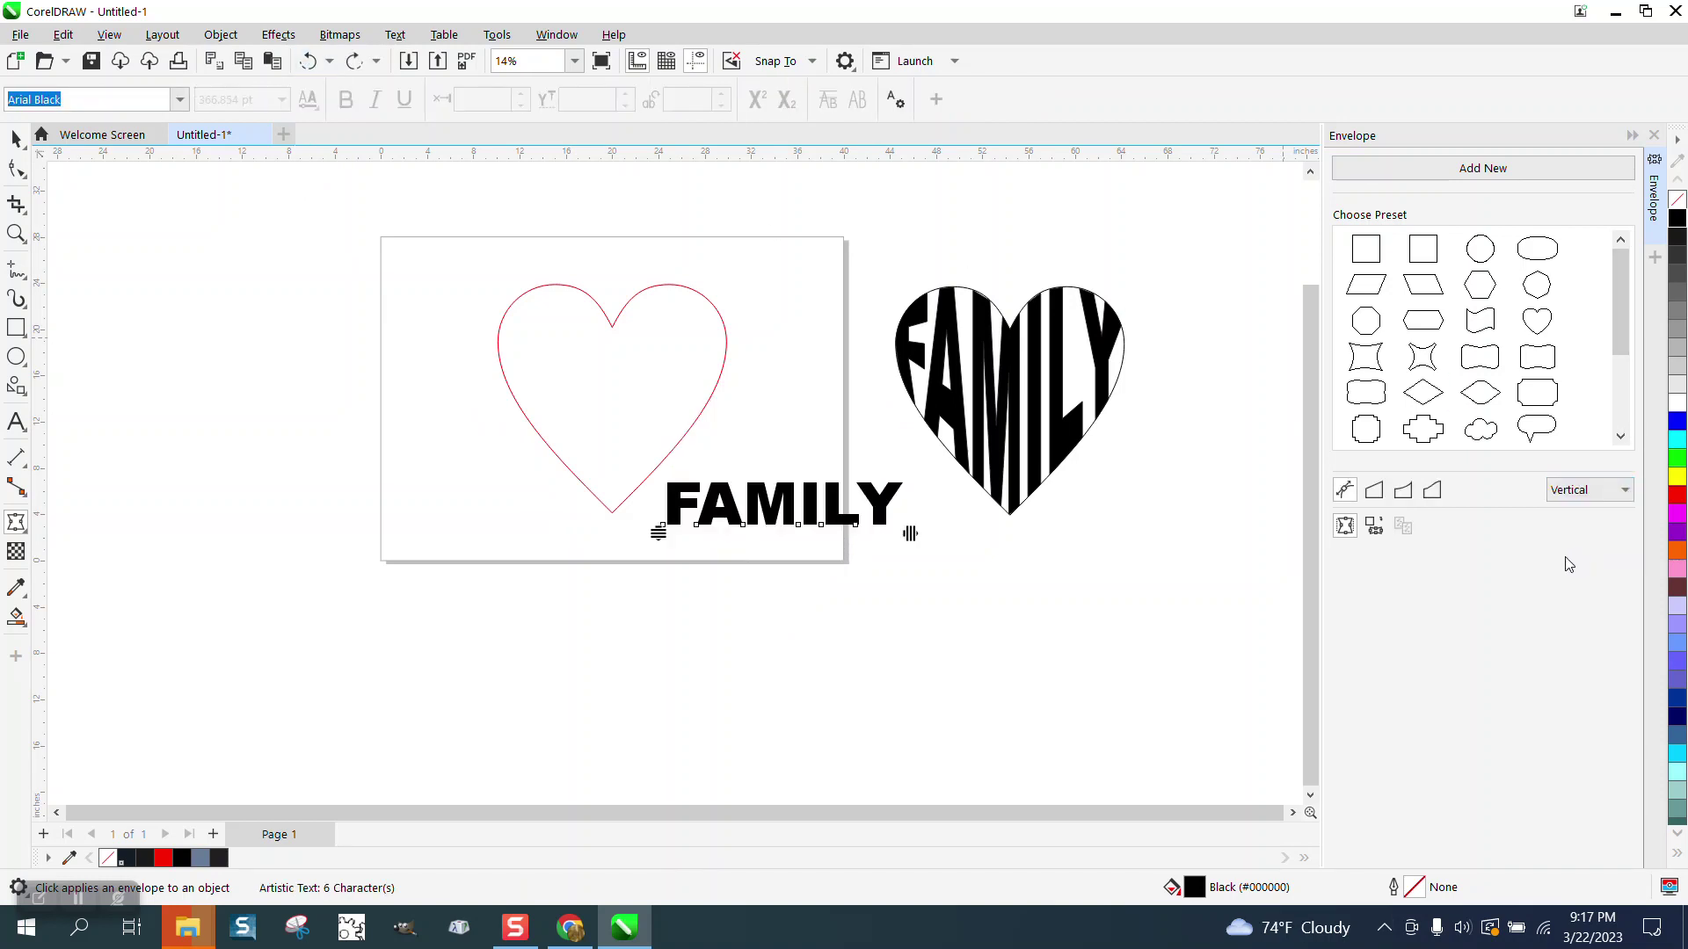
{"action": "left_click", "coordinate": [618, 409]}
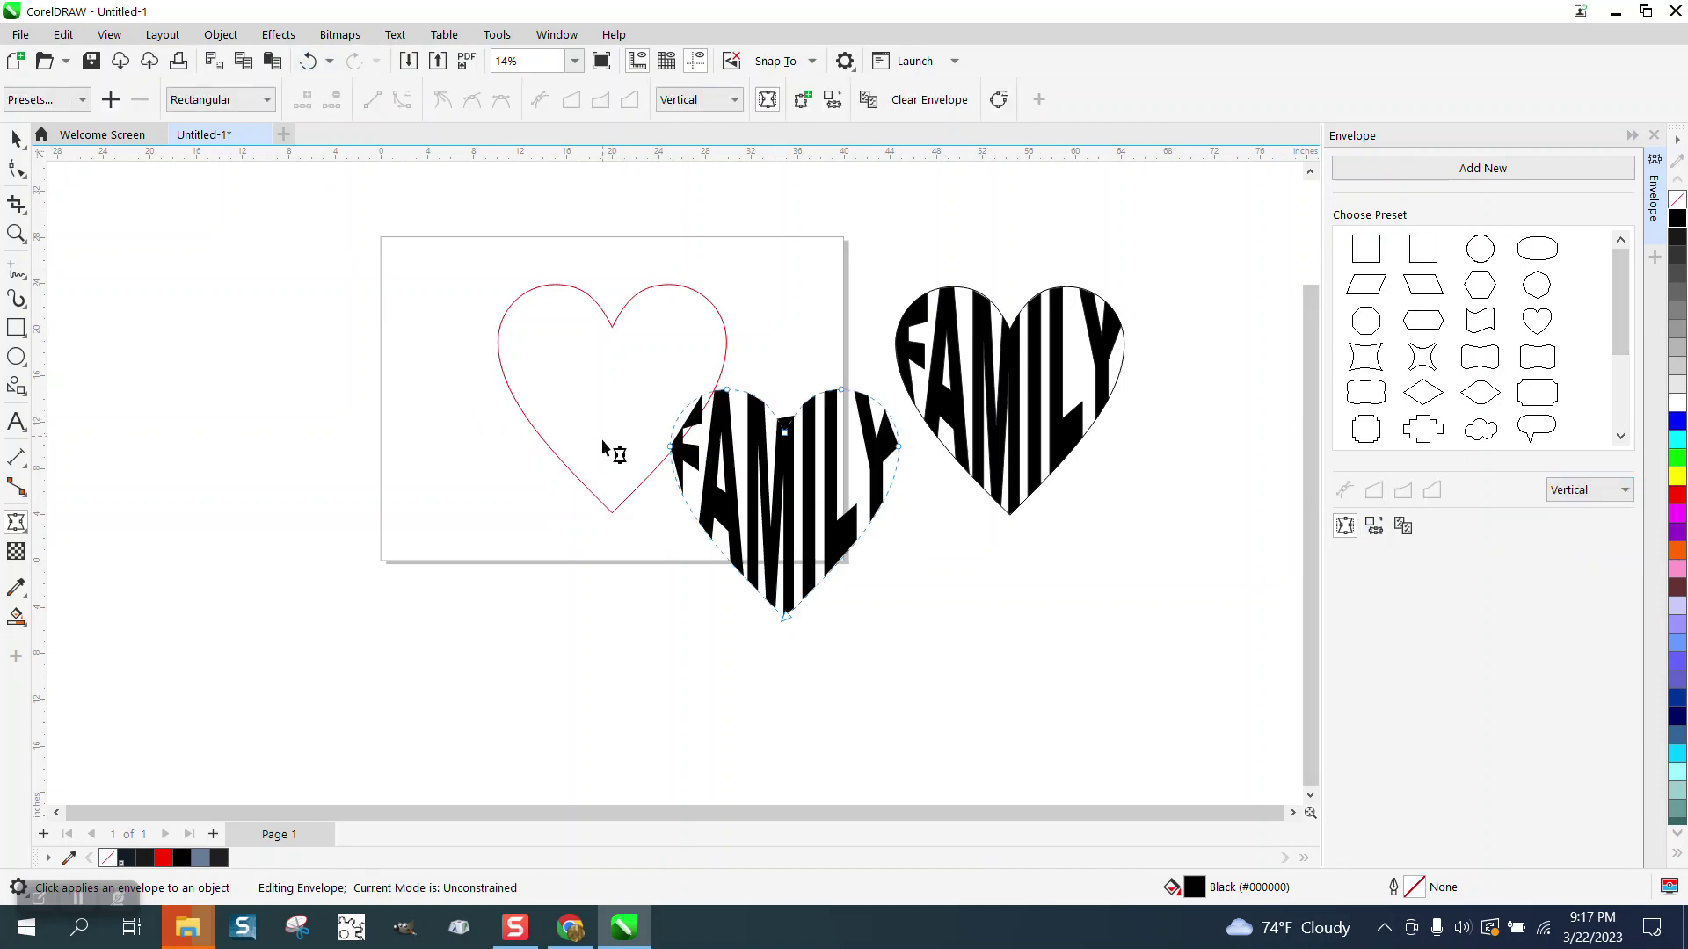
{"action": "left_click", "coordinate": [15, 141]}
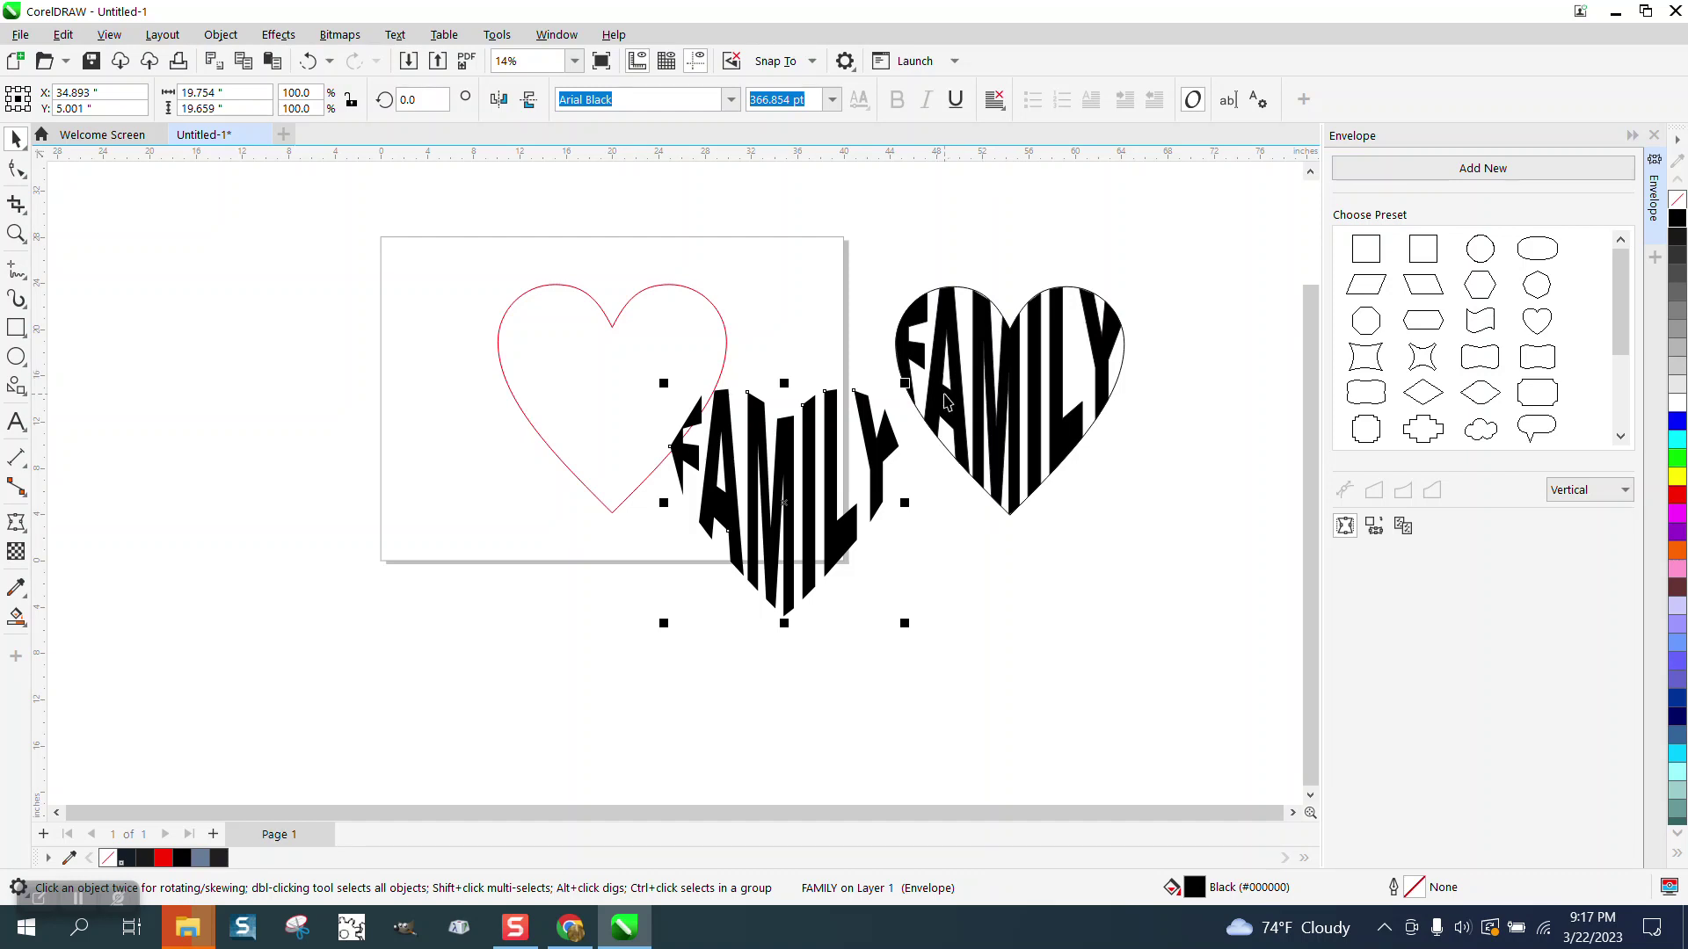
Align the text and heart centres, then undo and move FAMILY down
{"action": "left_click_drag", "start_coordinate": [454, 237], "coordinate": [962, 630]}
{"action": "key", "text": "c"}
{"action": "key", "text": "e"}
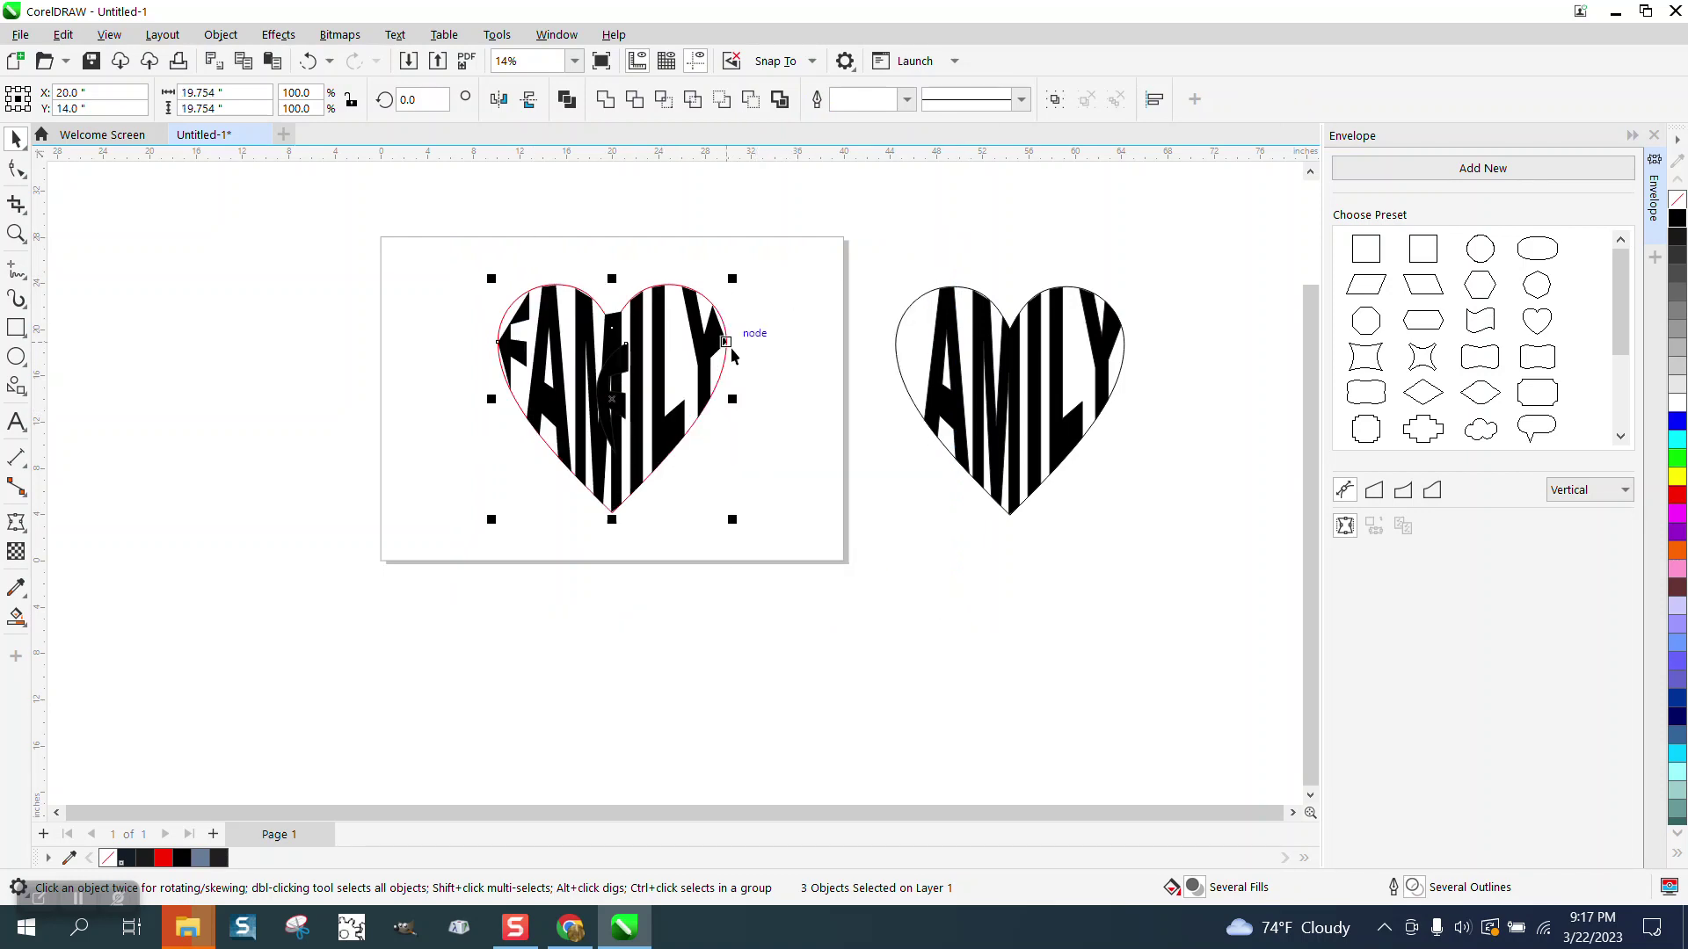
{"action": "left_click", "coordinate": [307, 60]}
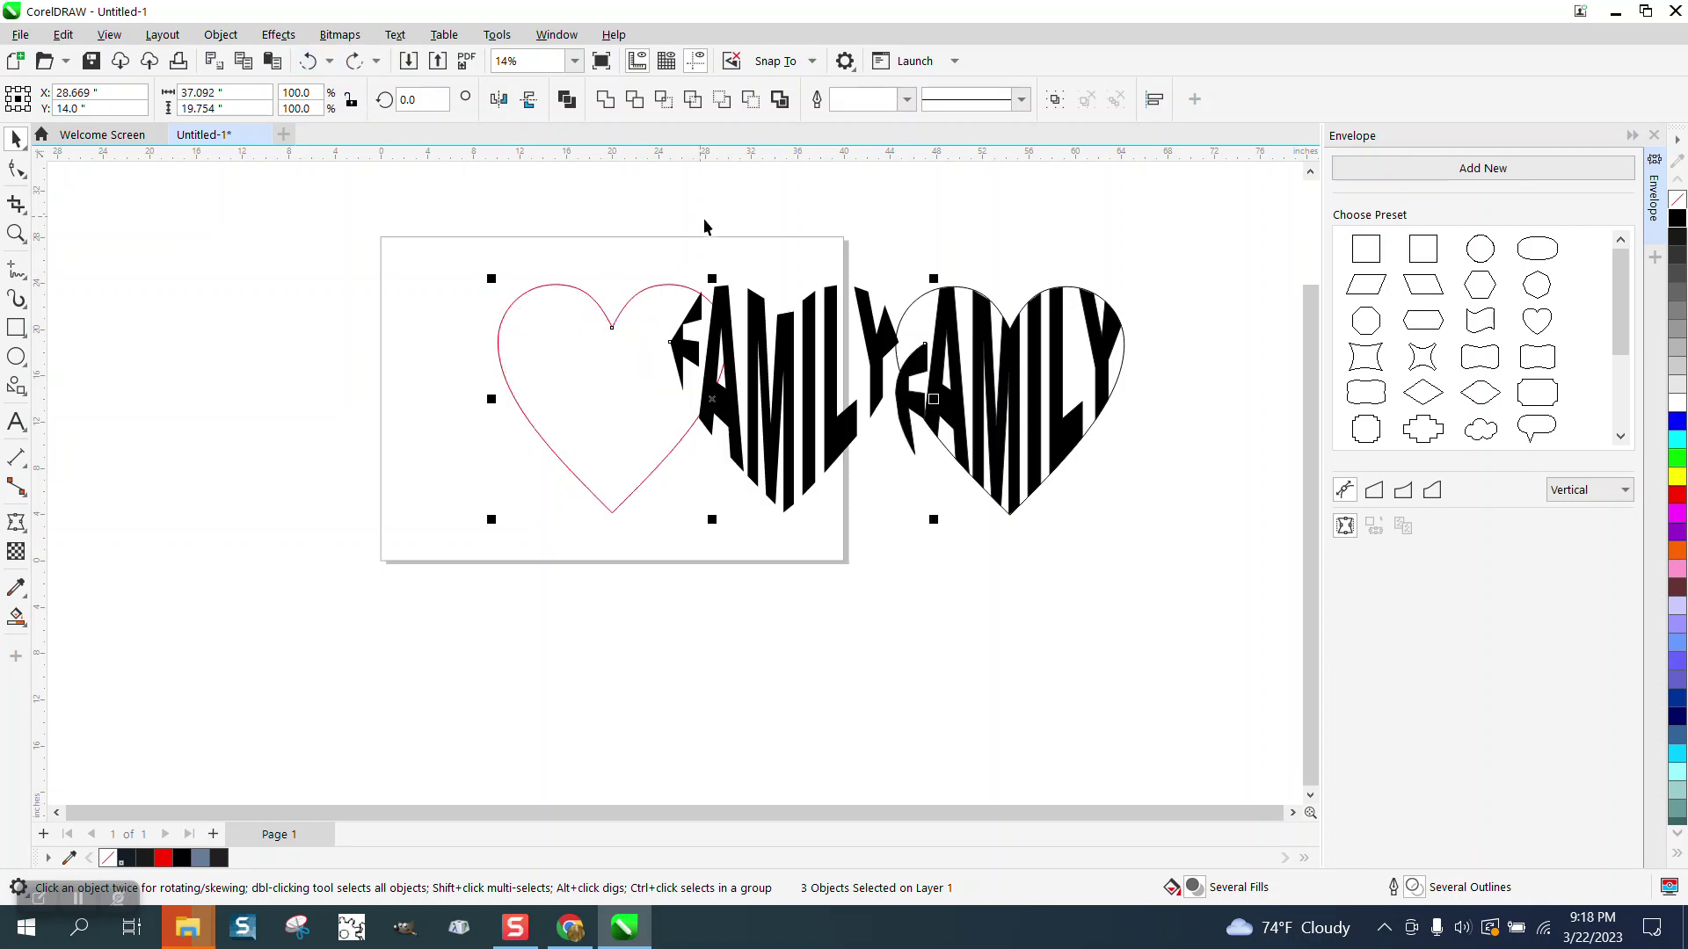
{"action": "left_click", "coordinate": [308, 61]}
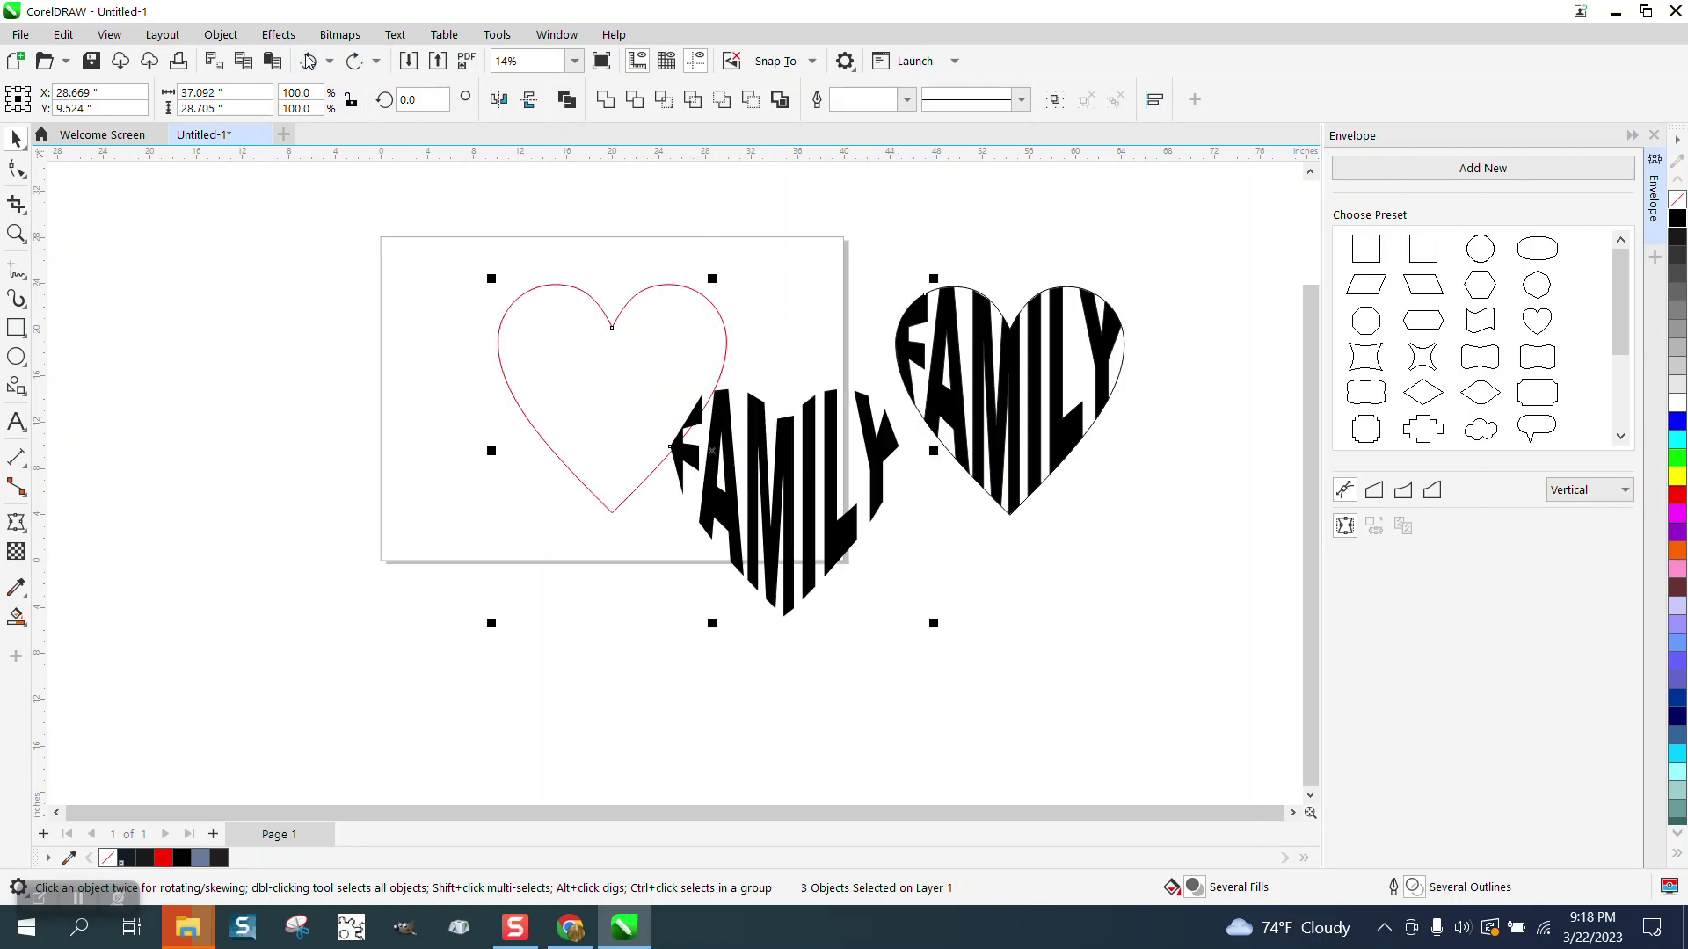
{"action": "left_click", "coordinate": [831, 409]}
{"action": "left_click_drag", "start_coordinate": [831, 409], "coordinate": [820, 512]}
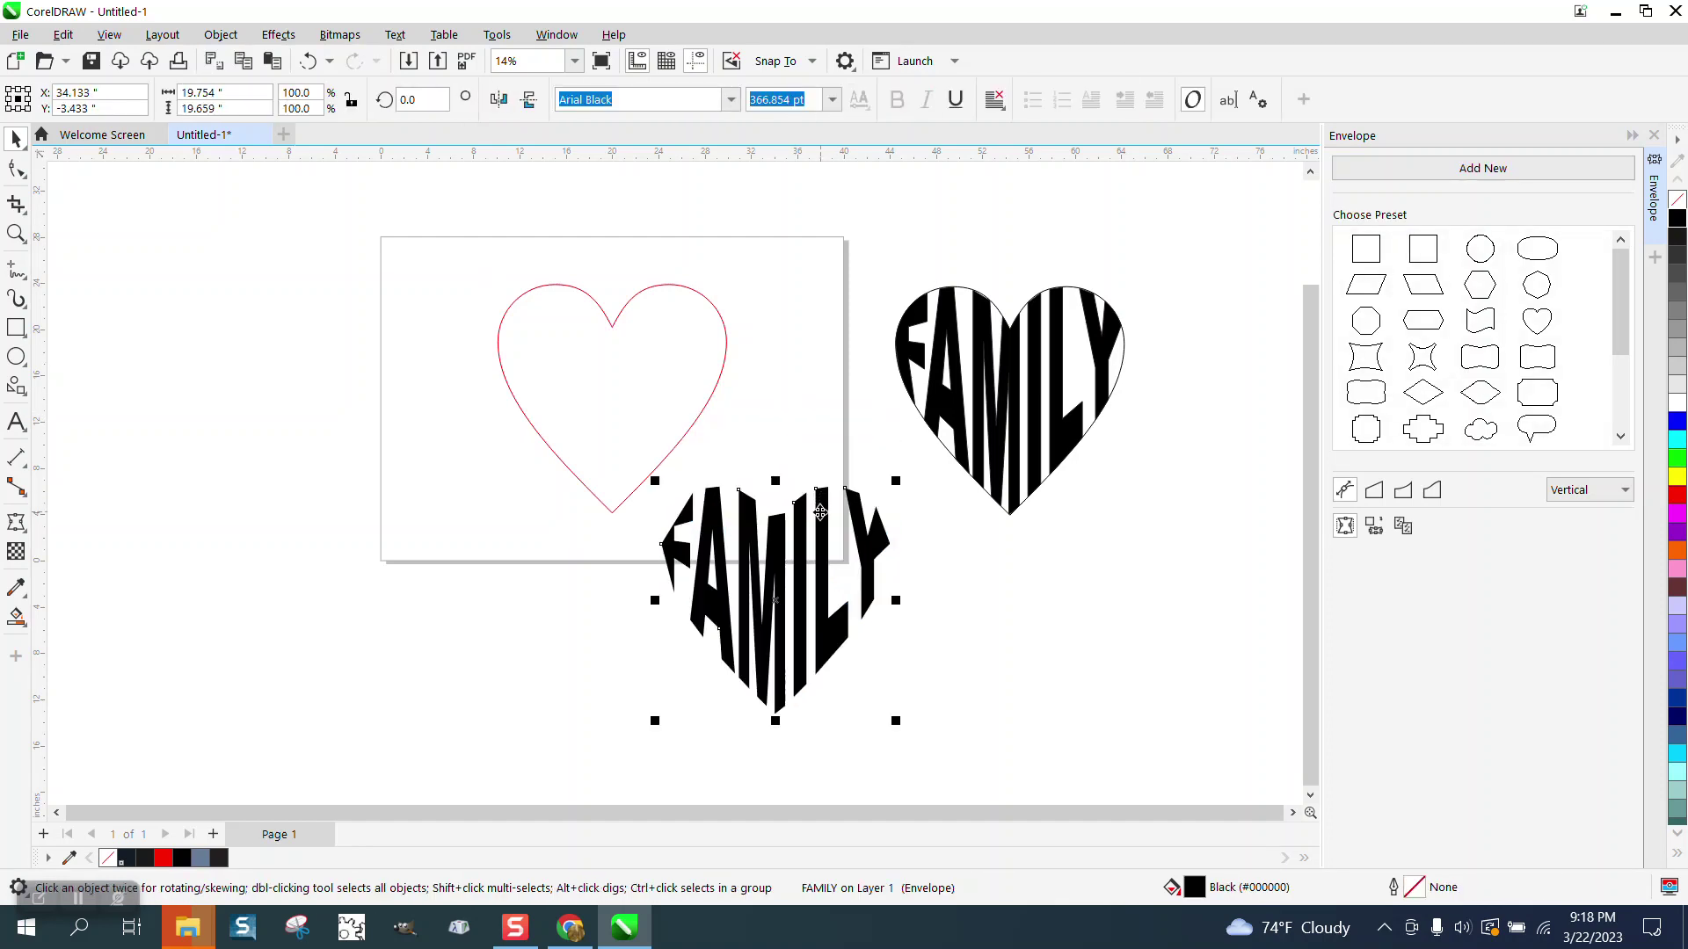
Reposition FAMILY and centre it on the heart with E and C
{"action": "left_click_drag", "start_coordinate": [464, 234], "coordinate": [909, 735]}
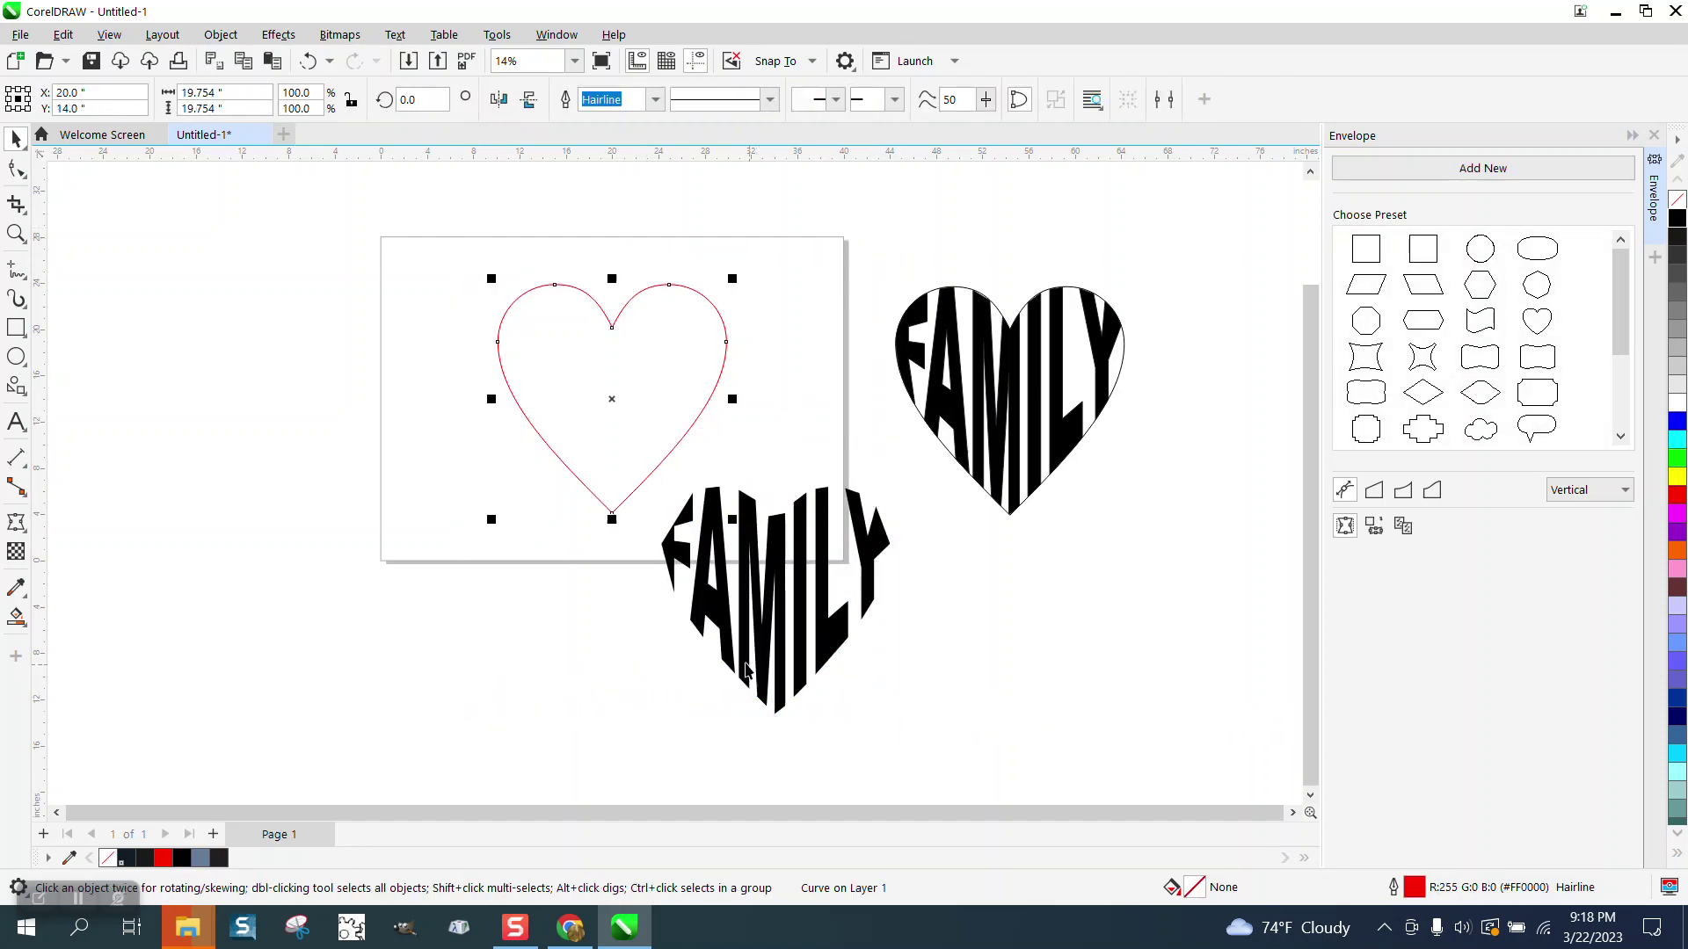
{"action": "left_click_drag", "start_coordinate": [713, 543], "coordinate": [431, 558]}
{"action": "left_click_drag", "start_coordinate": [289, 230], "coordinate": [909, 766]}
{"action": "key", "text": "e"}
{"action": "key", "text": "c"}
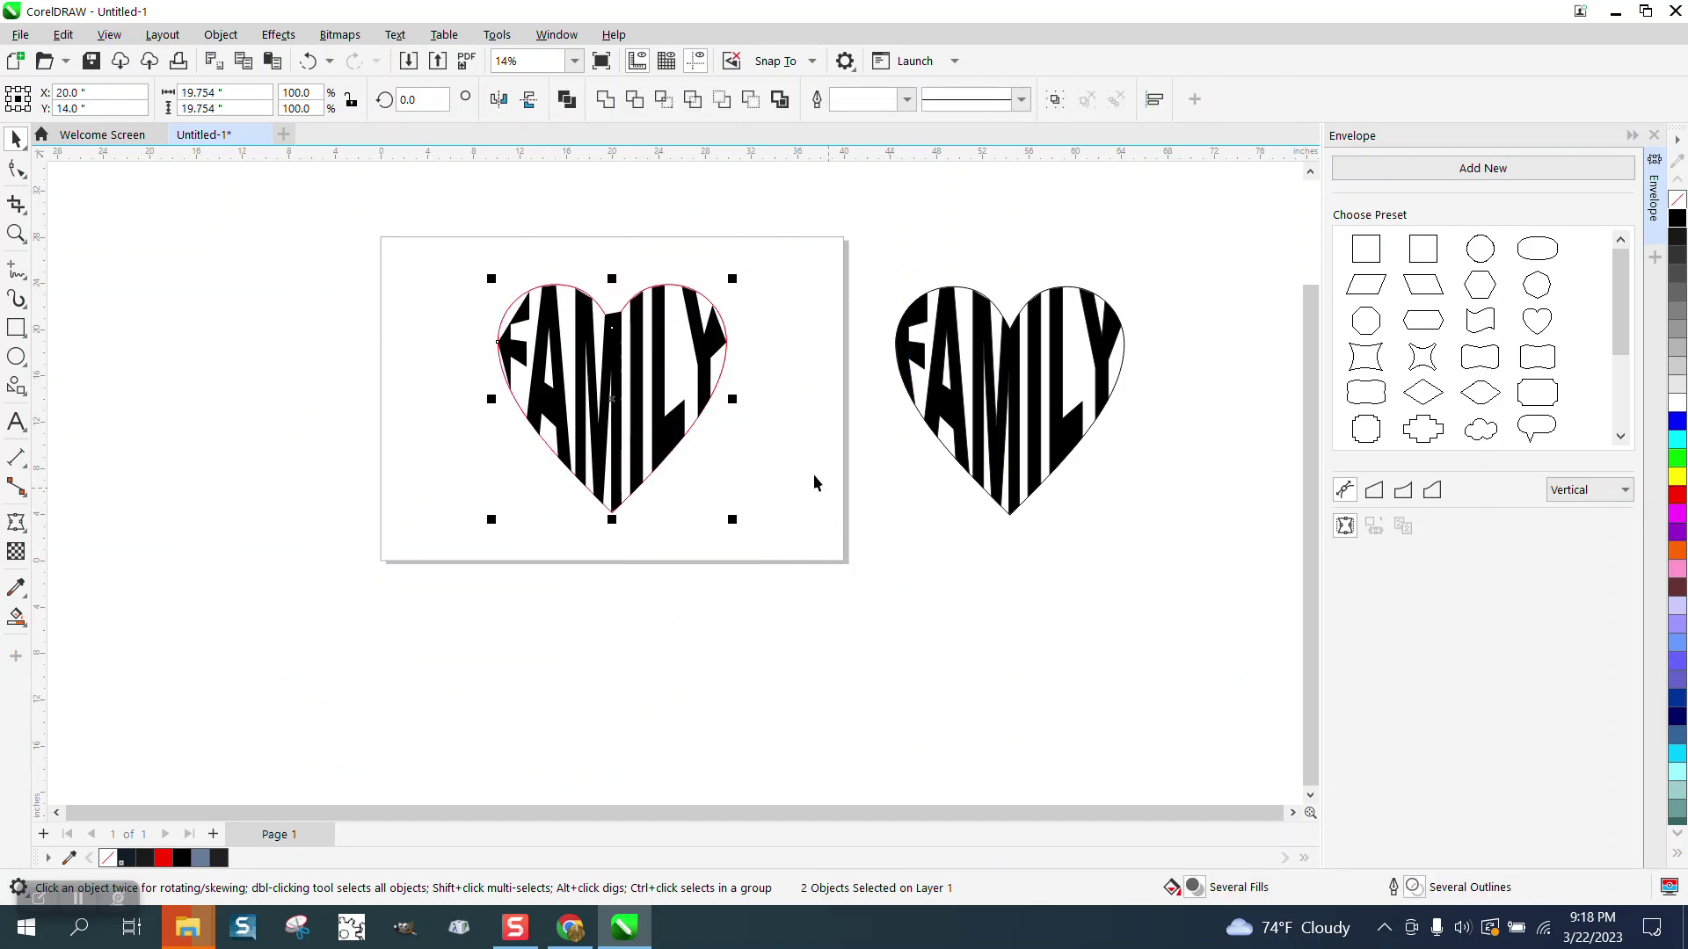
Nudge the red heart outline off the page to the left
{"action": "left_click", "coordinate": [751, 297]}
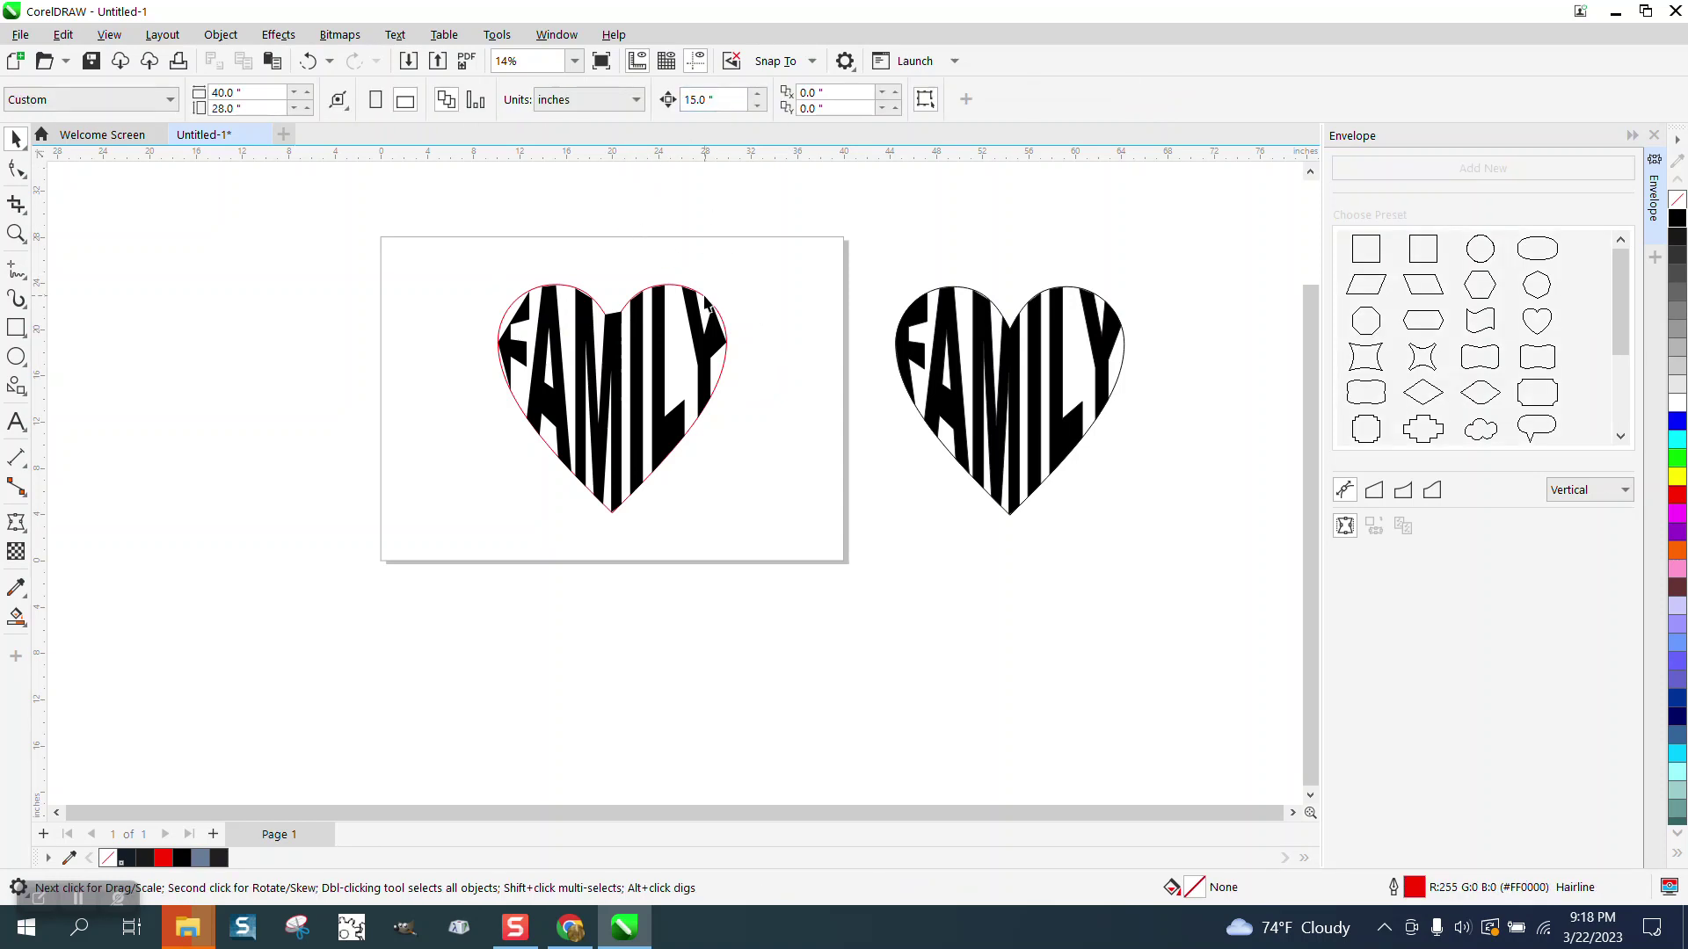
{"action": "left_click", "coordinate": [704, 296]}
{"action": "key", "text": "shift+Left"}
{"action": "key", "text": "shift+Left"}
{"action": "key", "text": "shift+Left"}
{"action": "key", "text": "shift+Left"}
{"action": "key", "text": "shift+Left"}
{"action": "key", "text": "shift+Left"}
{"action": "key", "text": "shift+Left"}
{"action": "key", "text": "shift+Left"}
{"action": "key", "text": "shift+Left"}
{"action": "key", "text": "shift+Left"}
{"action": "key", "text": "shift+Left"}
{"action": "key", "text": "shift+Left"}
{"action": "key", "text": "shift+Left"}
{"action": "key", "text": "shift+Left"}
{"action": "key", "text": "shift+Left"}
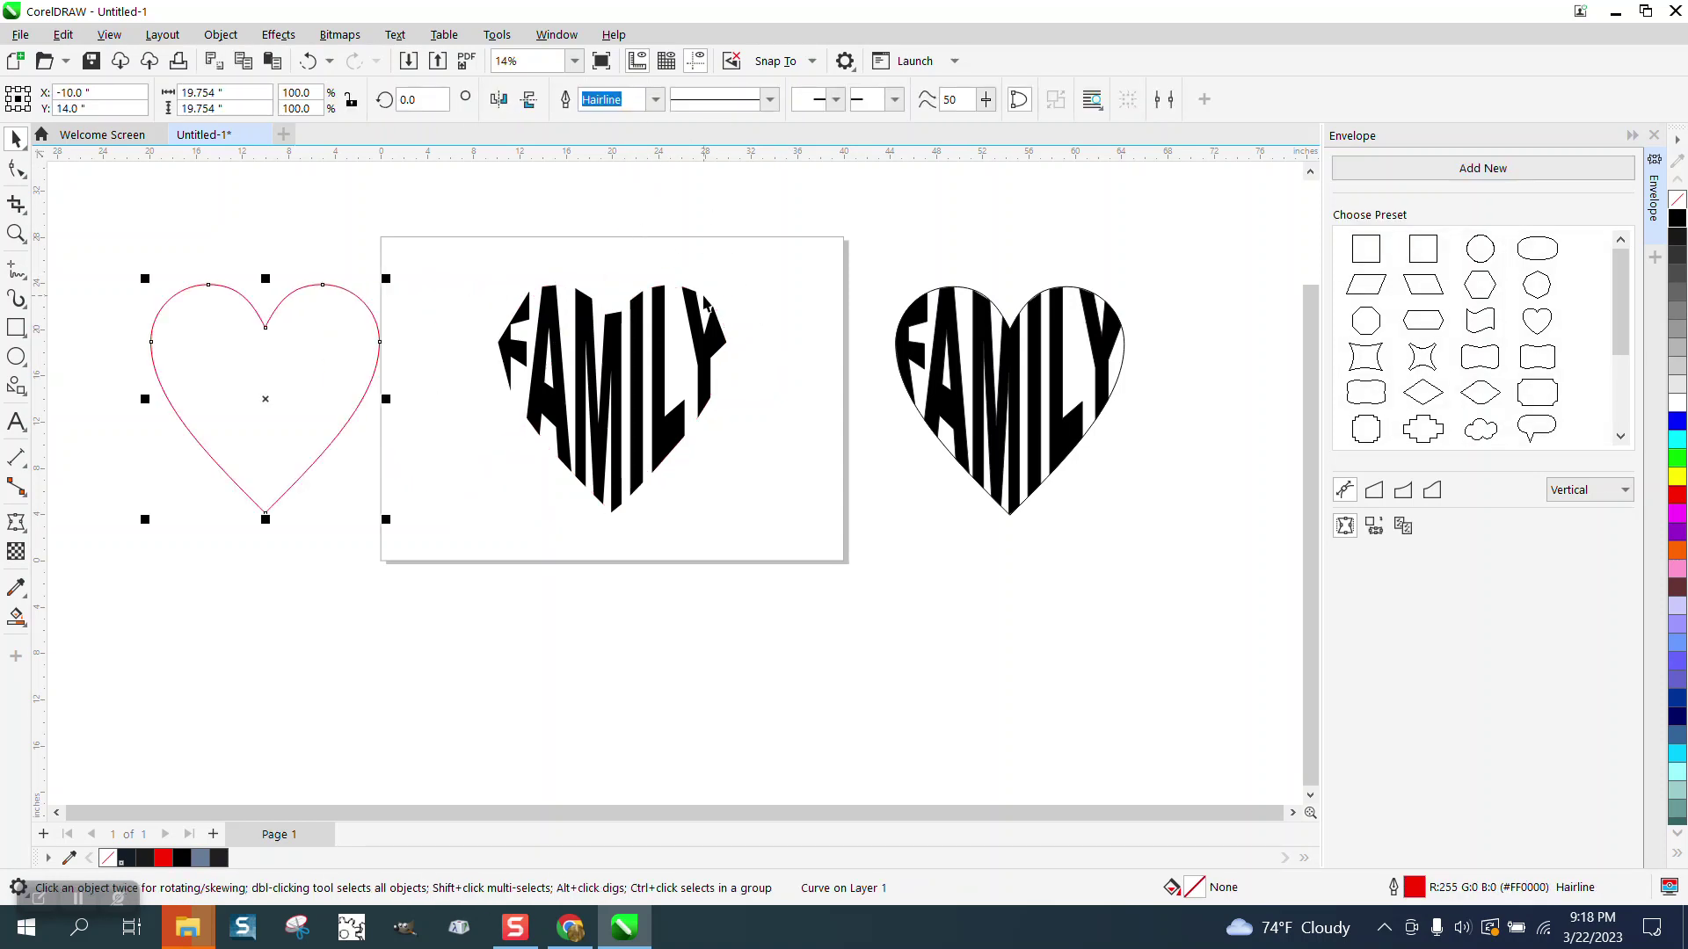
Remove the warped FAMILY text's fill and convert it to curves
{"action": "left_click", "coordinate": [639, 329]}
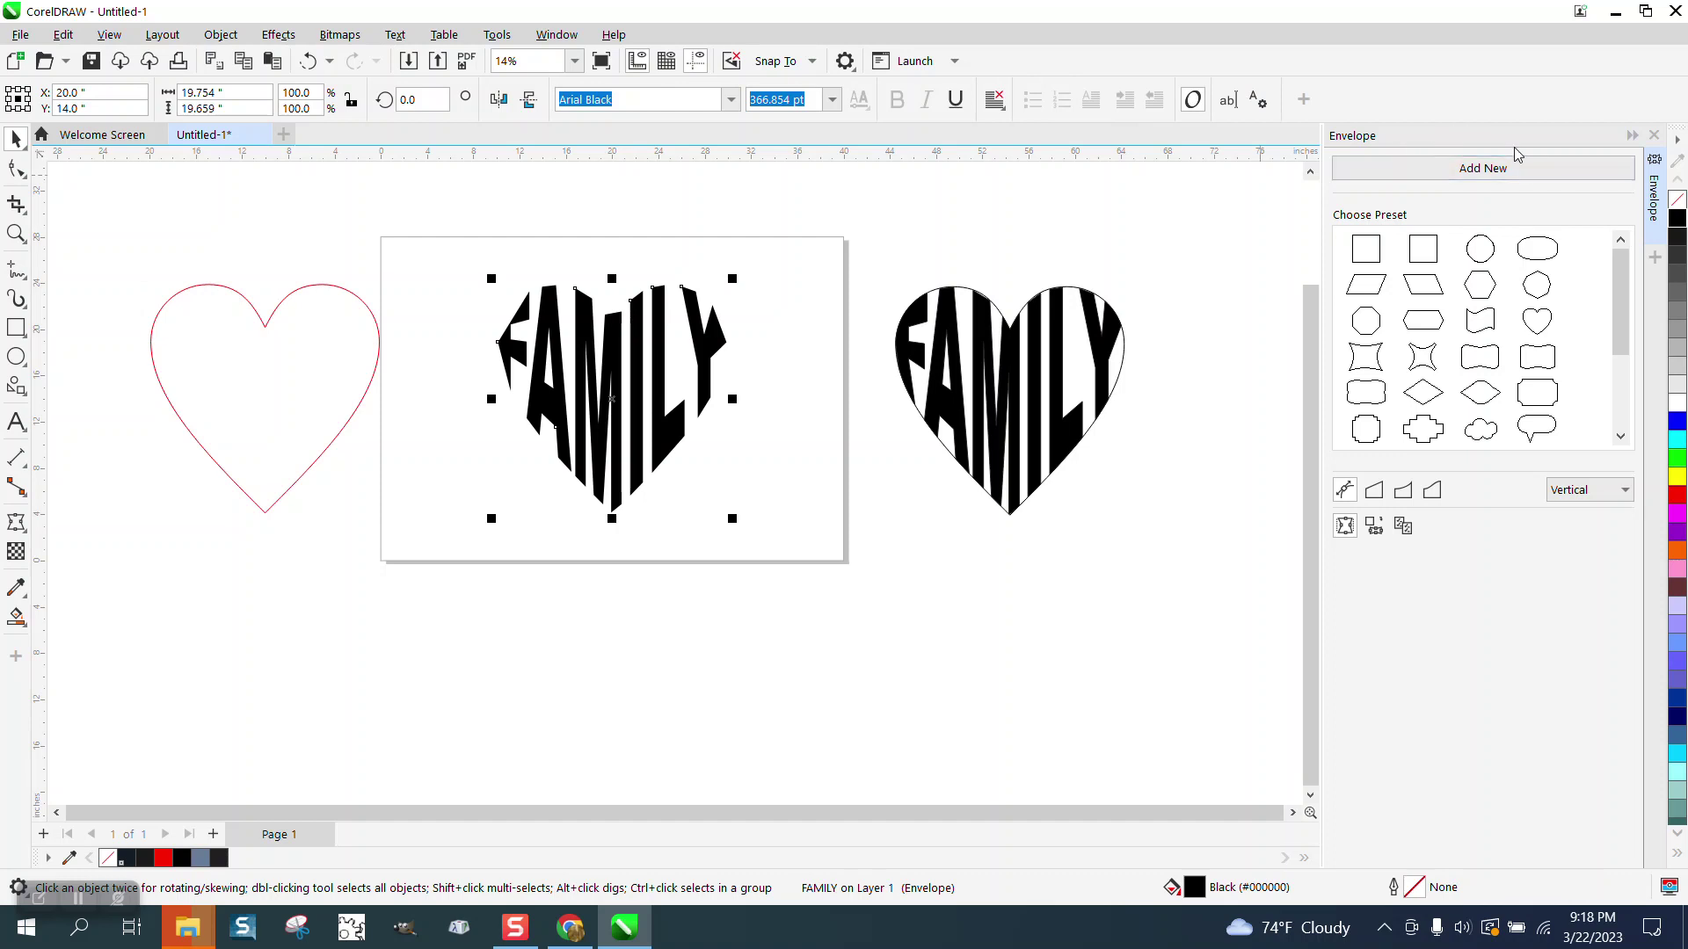
{"action": "left_click", "coordinate": [1678, 200]}
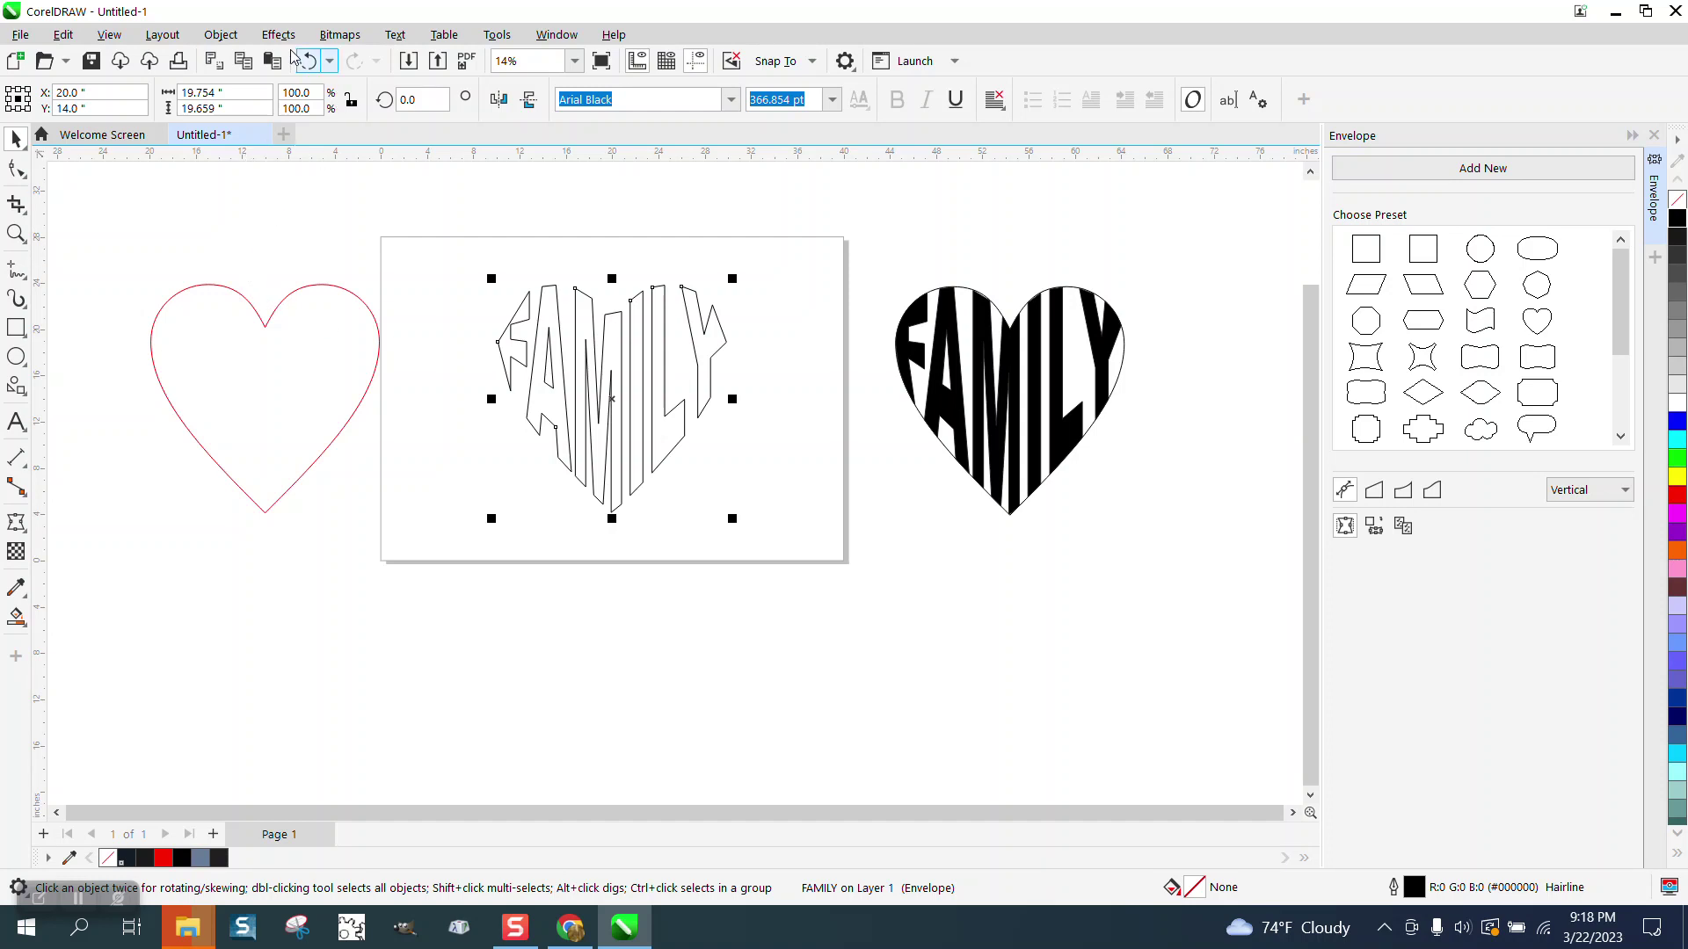
{"action": "left_click", "coordinate": [221, 34]}
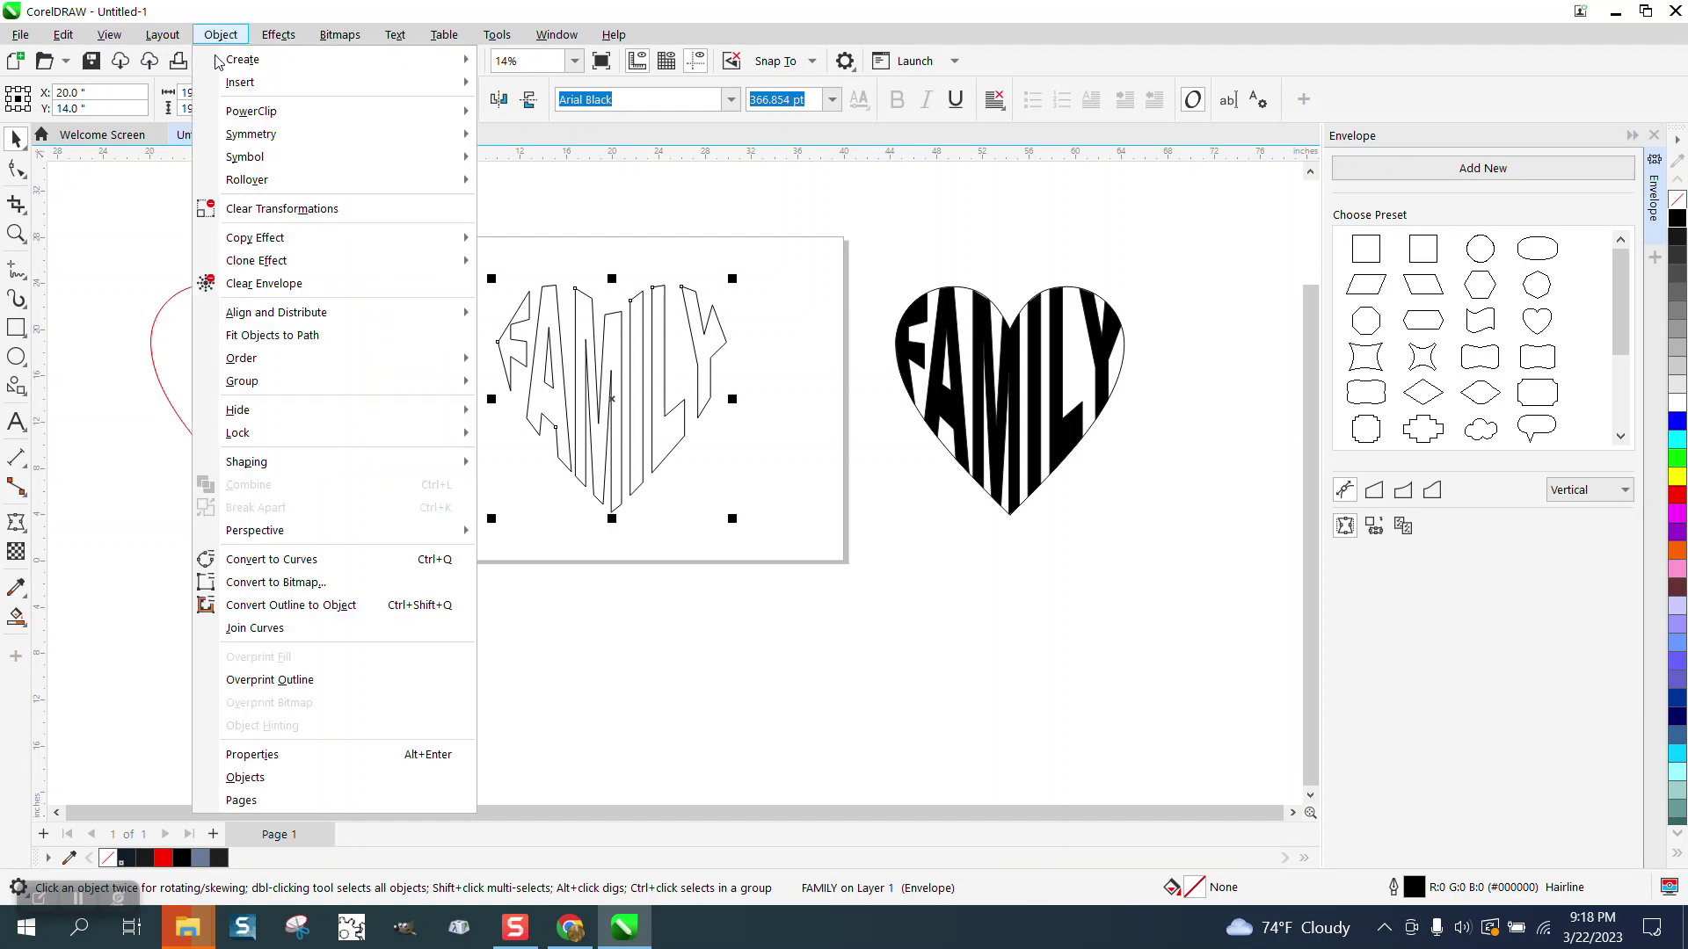
{"action": "left_click", "coordinate": [346, 559]}
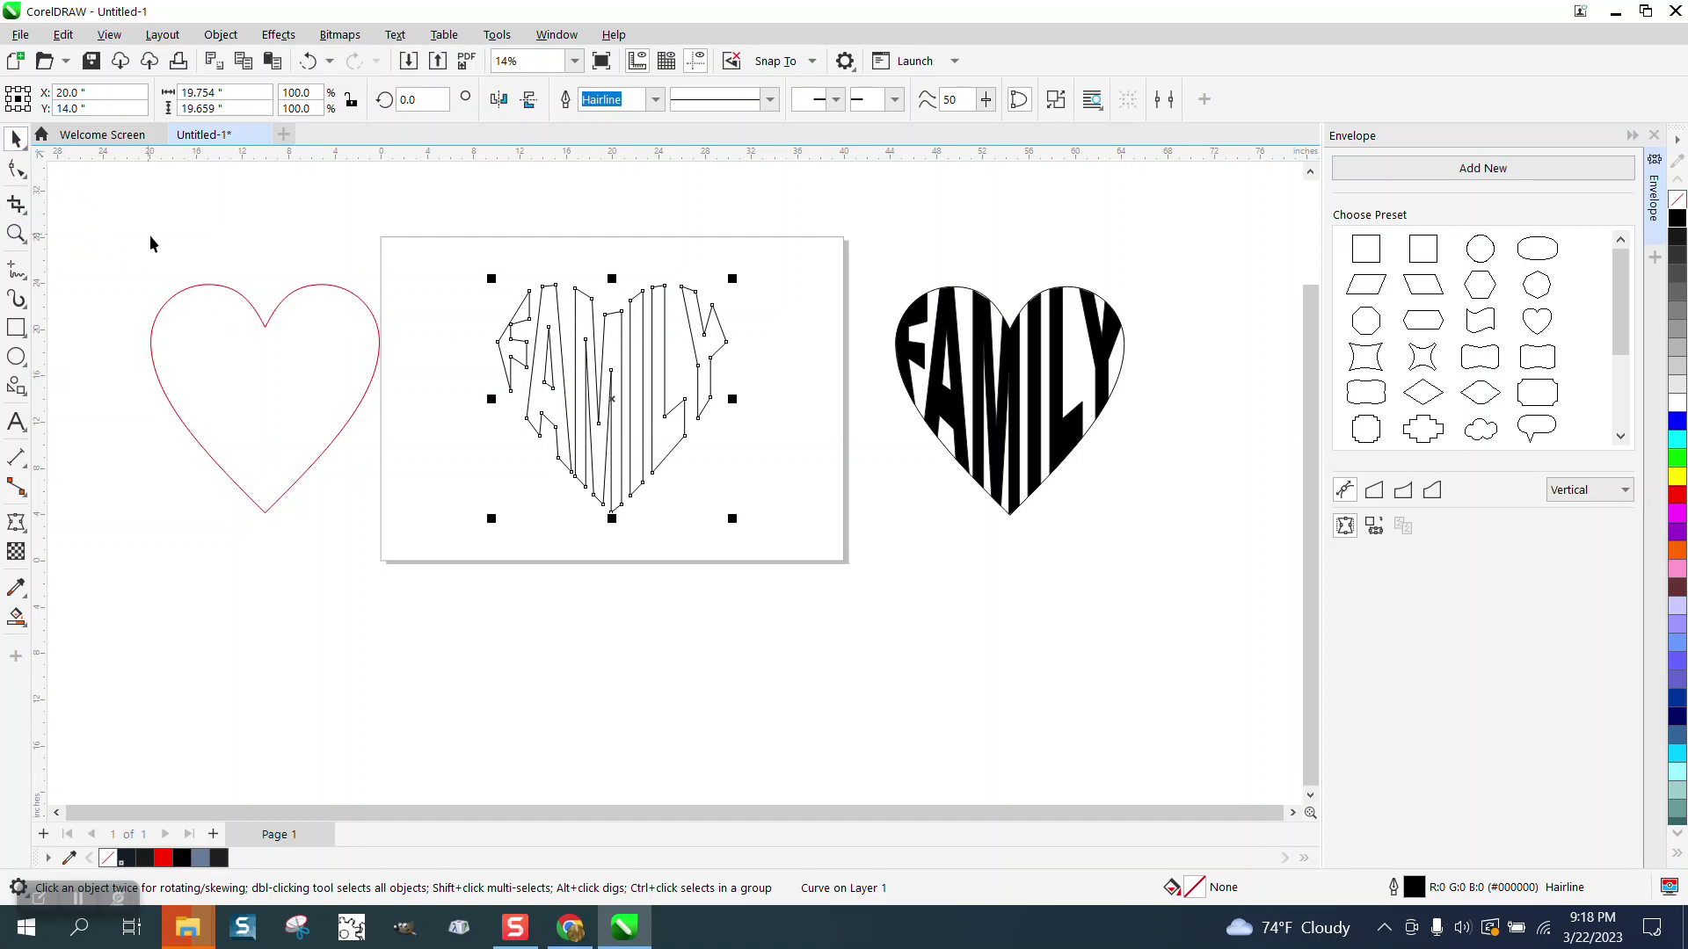
Nudge the red heart right so it overlays the FAMILY lettering
{"action": "left_click", "coordinate": [237, 293]}
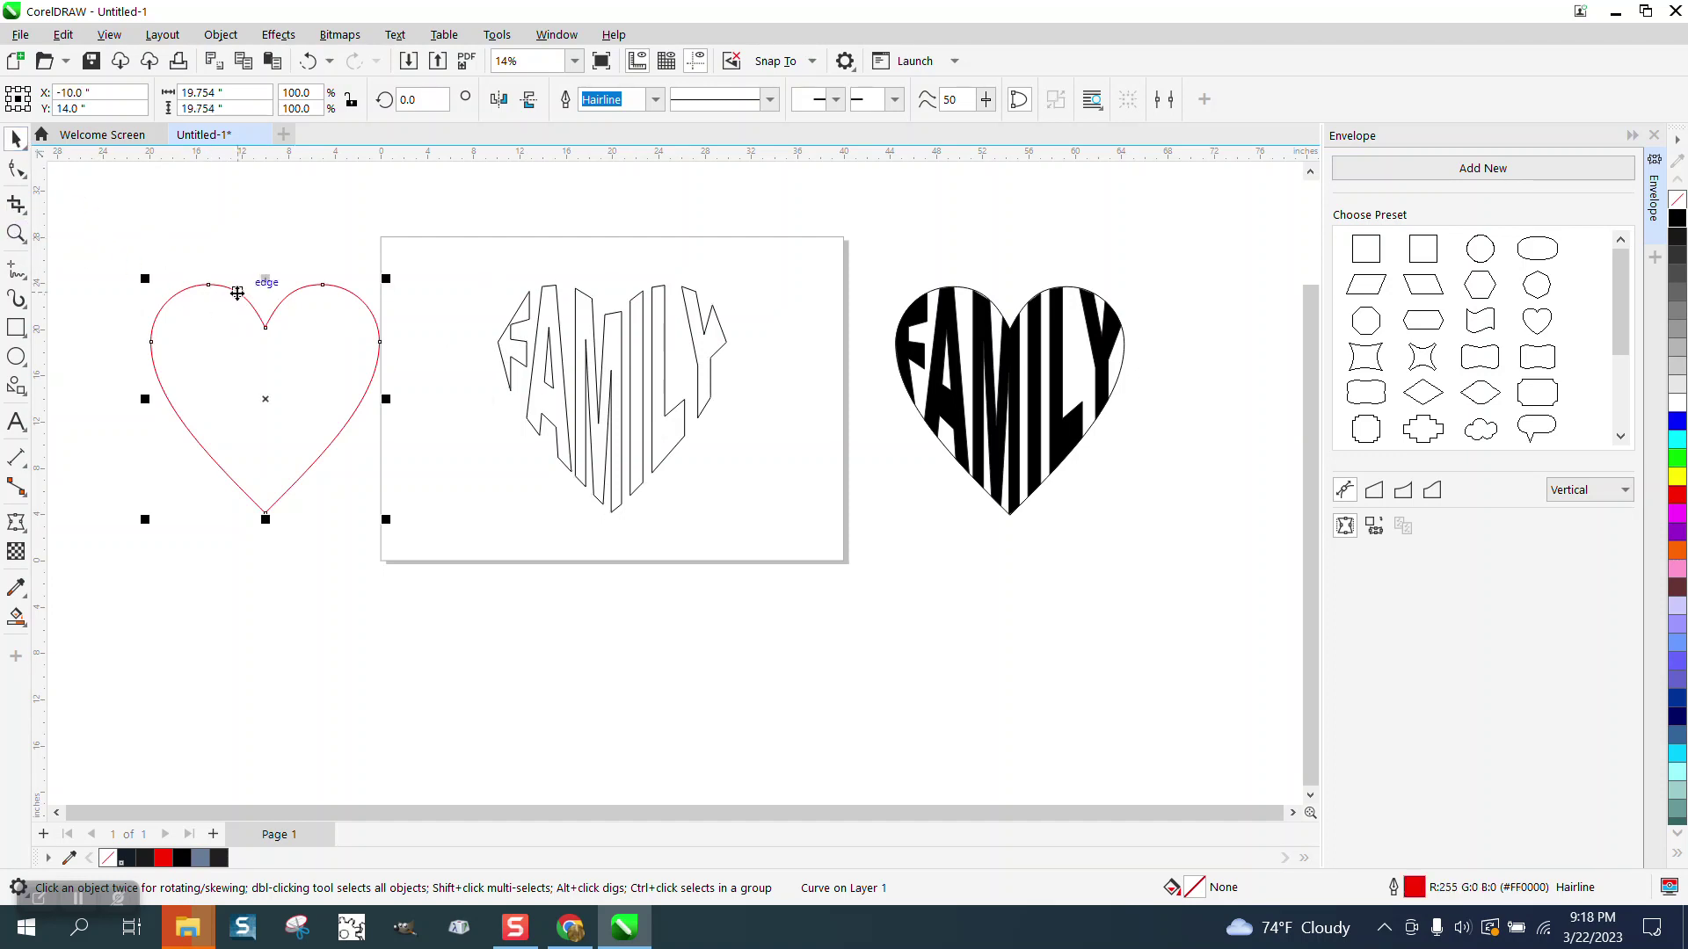
{"action": "key", "text": "Right"}
{"action": "key", "text": "Right"}
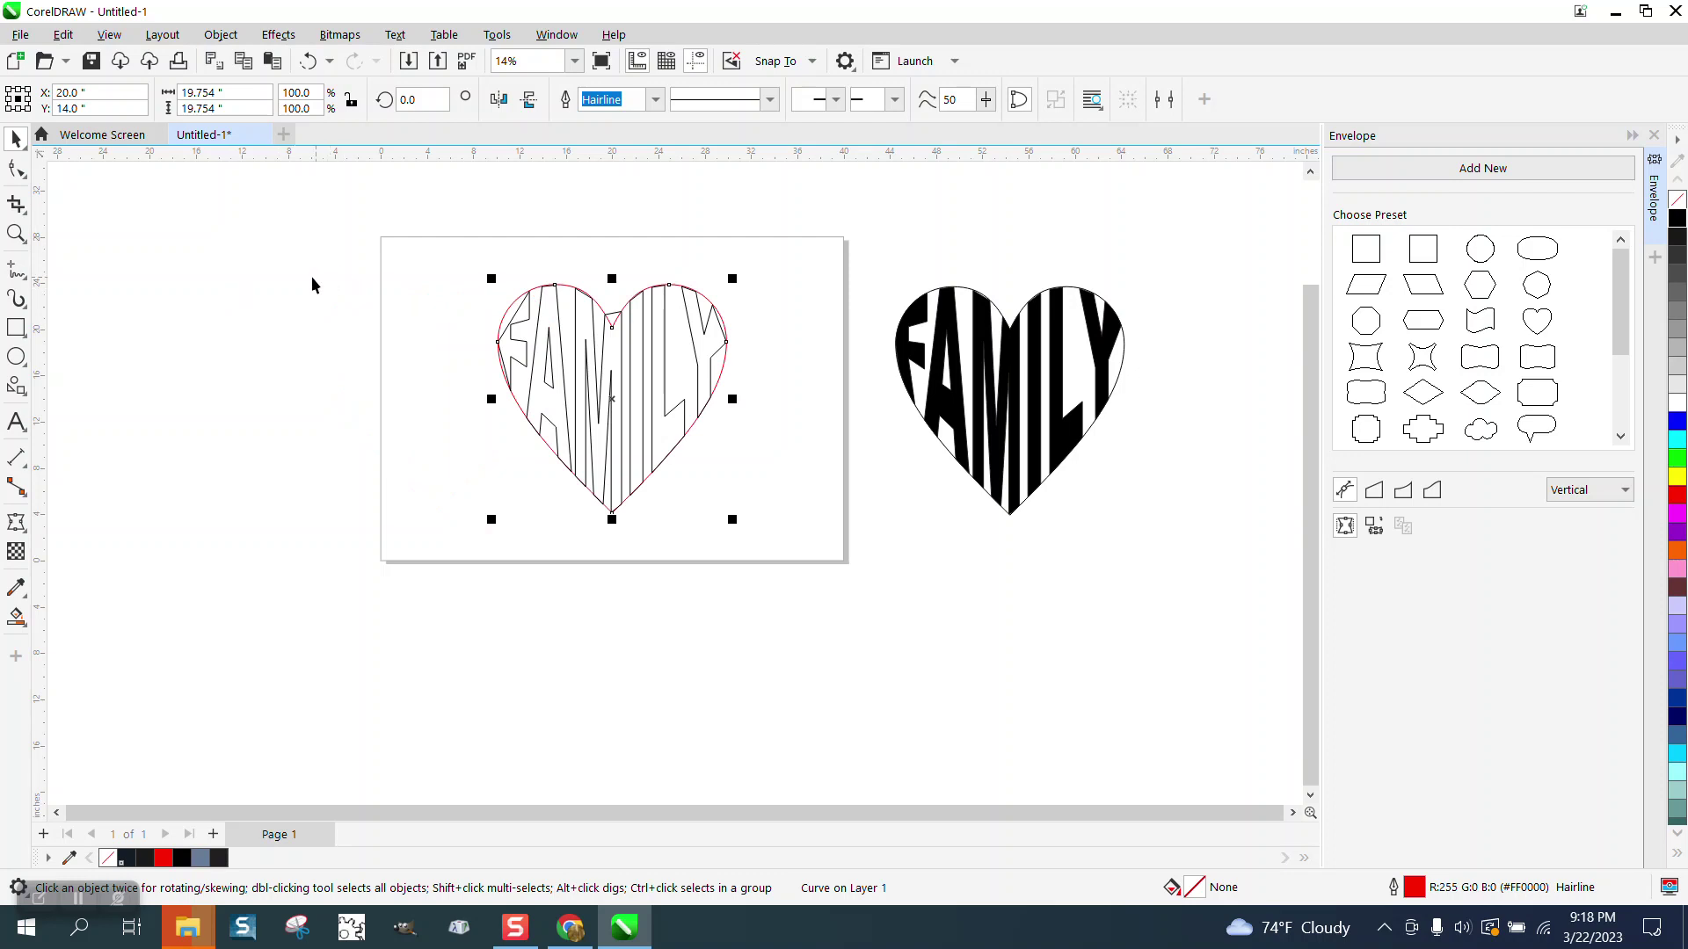
{"action": "left_click", "coordinate": [16, 233]}
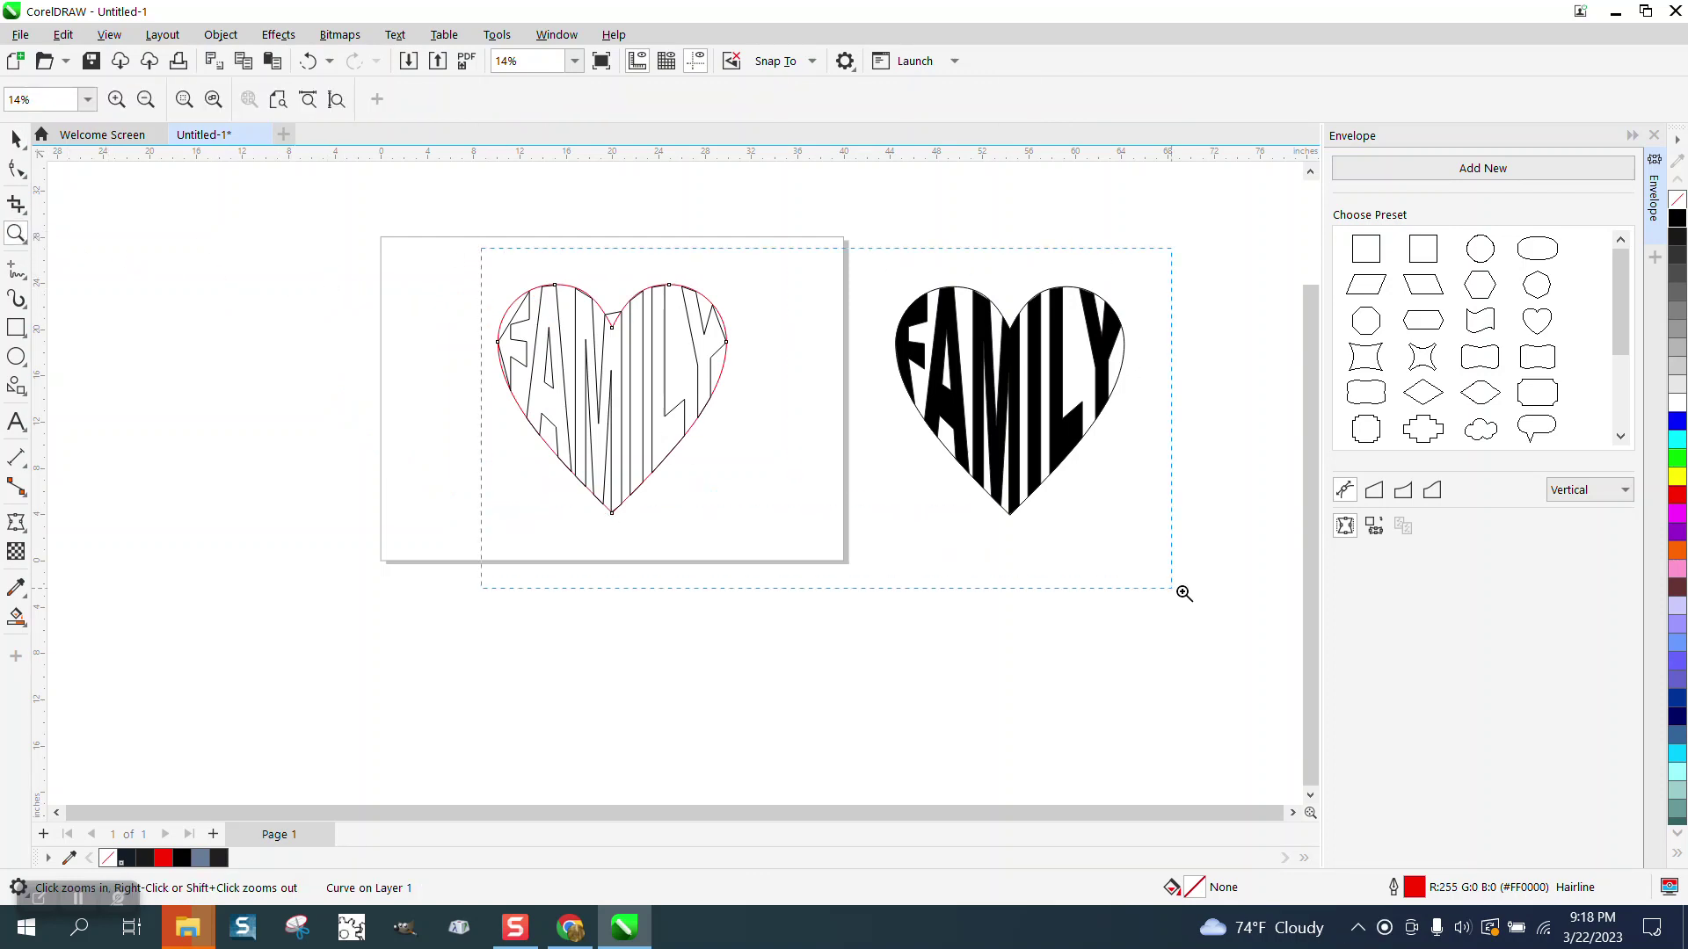
{"action": "left_click_drag", "start_coordinate": [1184, 594], "coordinate": [1235, 602]}
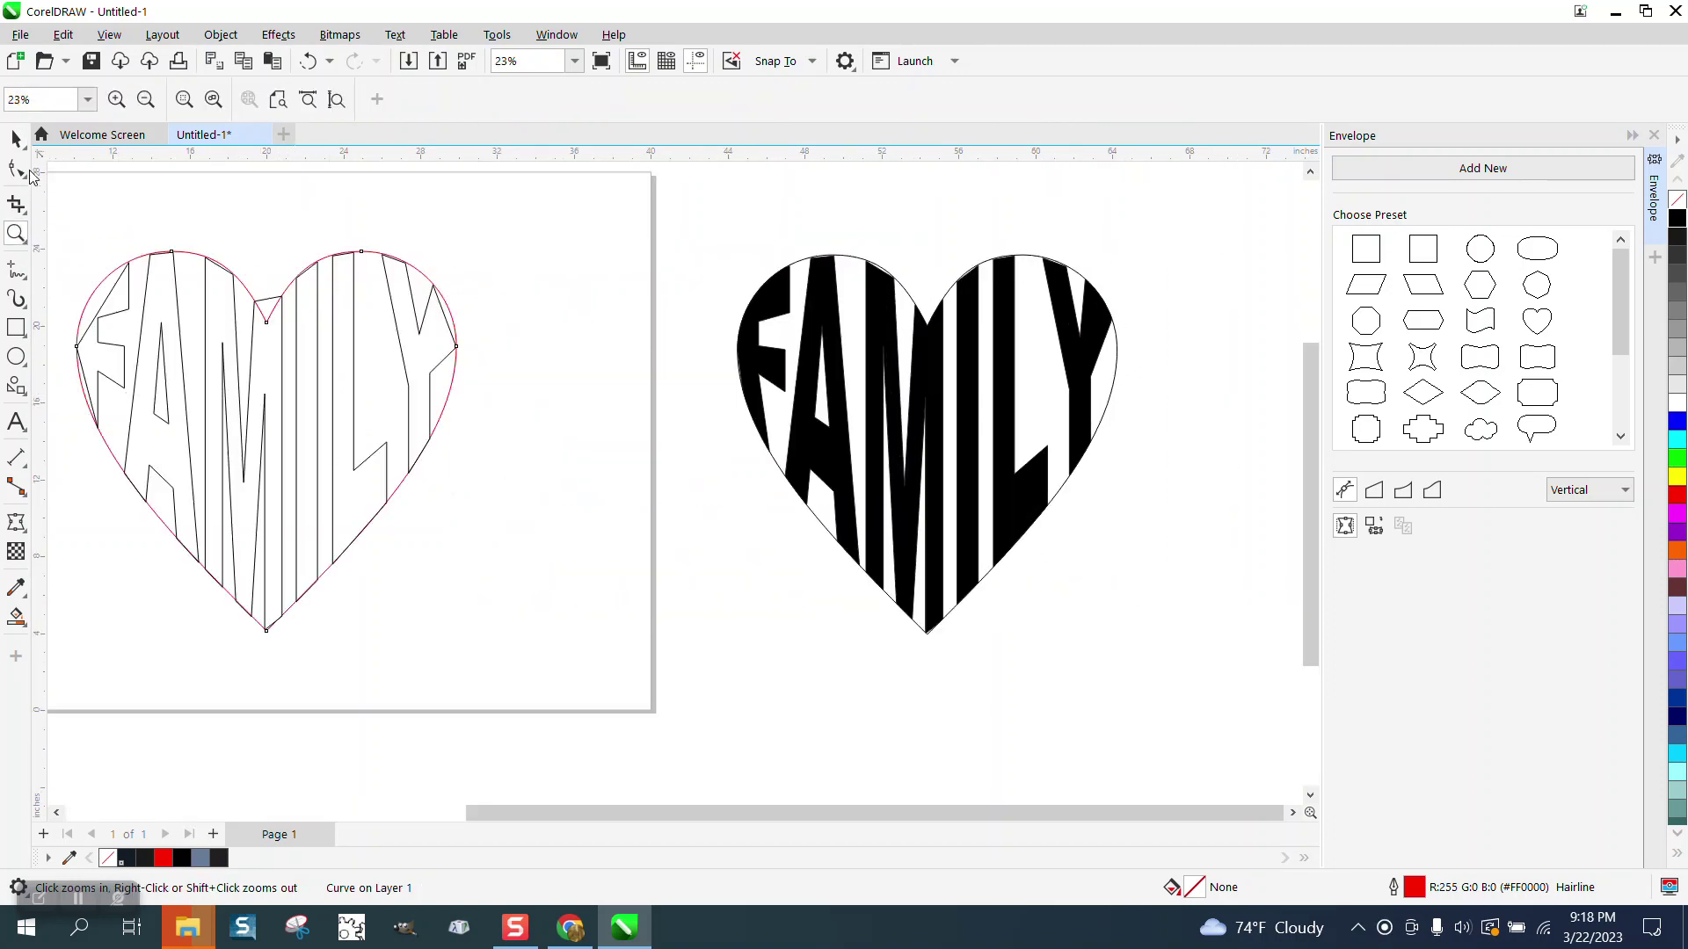
{"action": "left_click", "coordinate": [15, 168]}
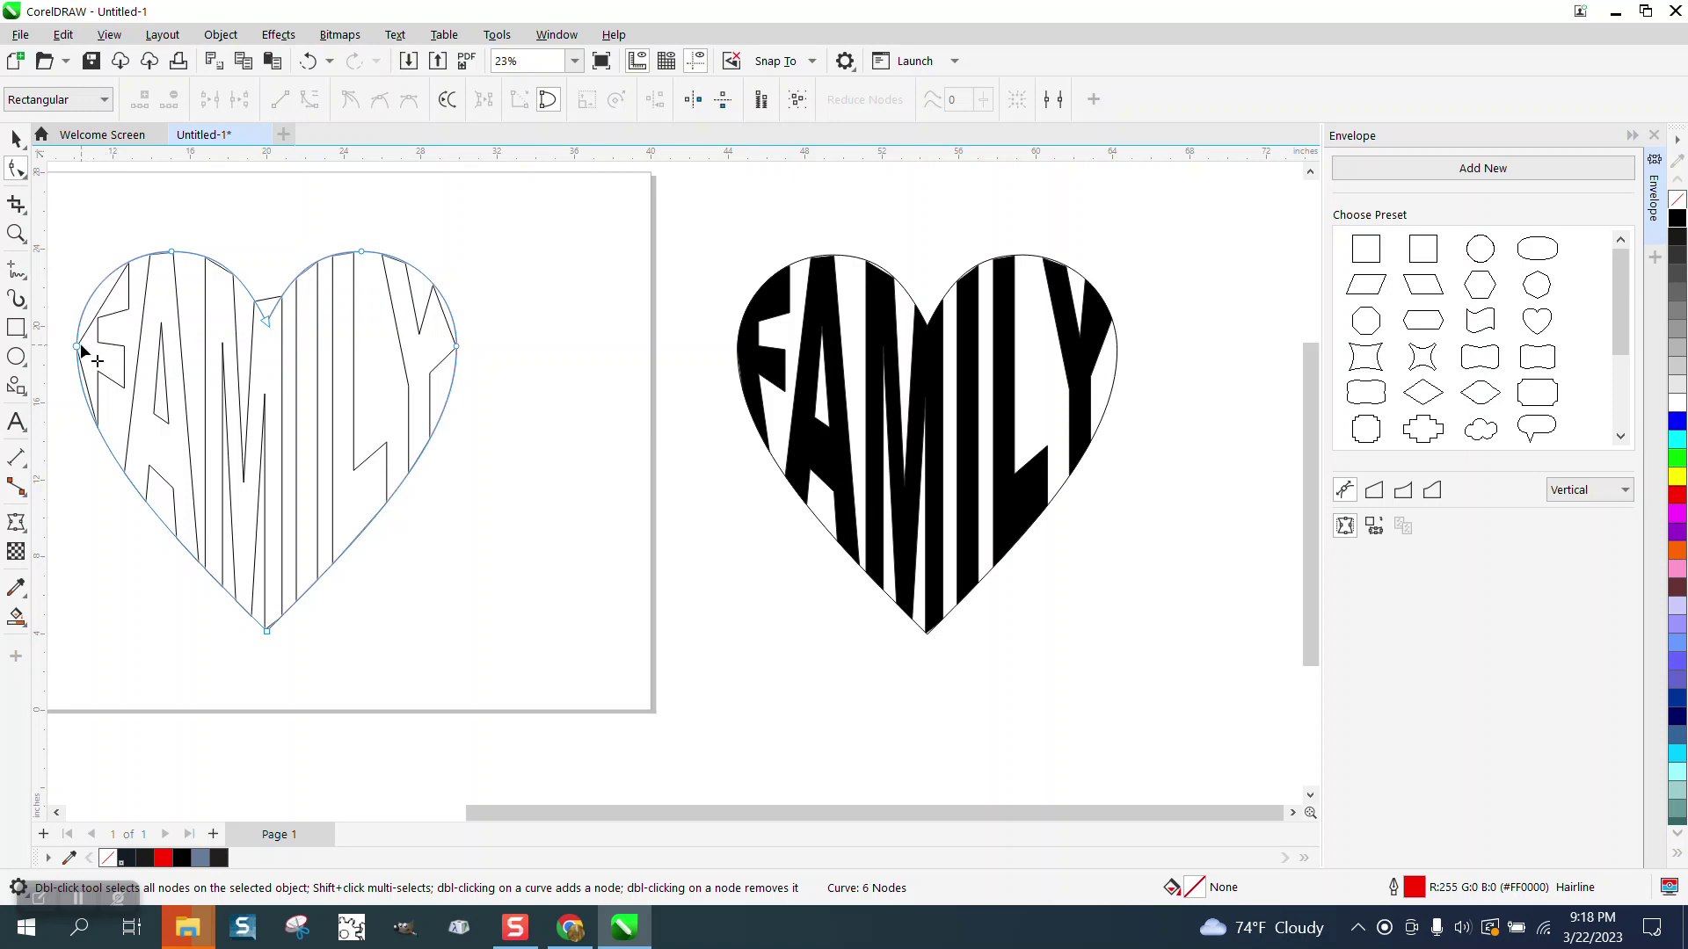
{"action": "left_click_drag", "start_coordinate": [78, 349], "coordinate": [68, 289]}
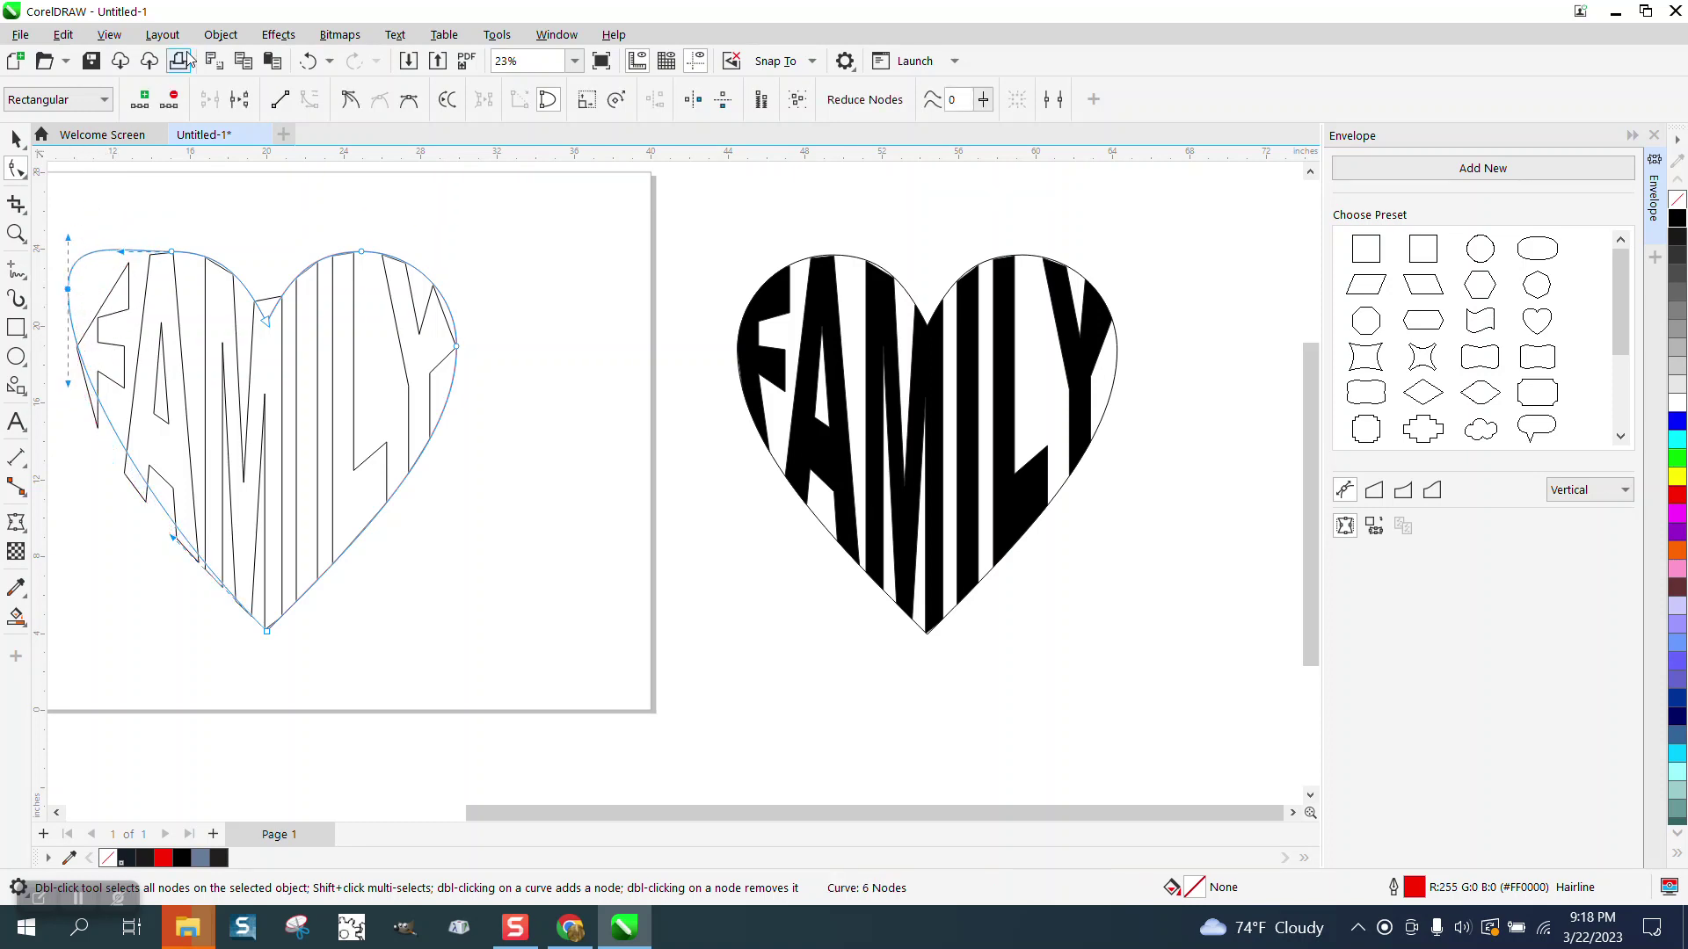
{"action": "left_click", "coordinate": [308, 60]}
{"action": "left_click", "coordinate": [16, 138]}
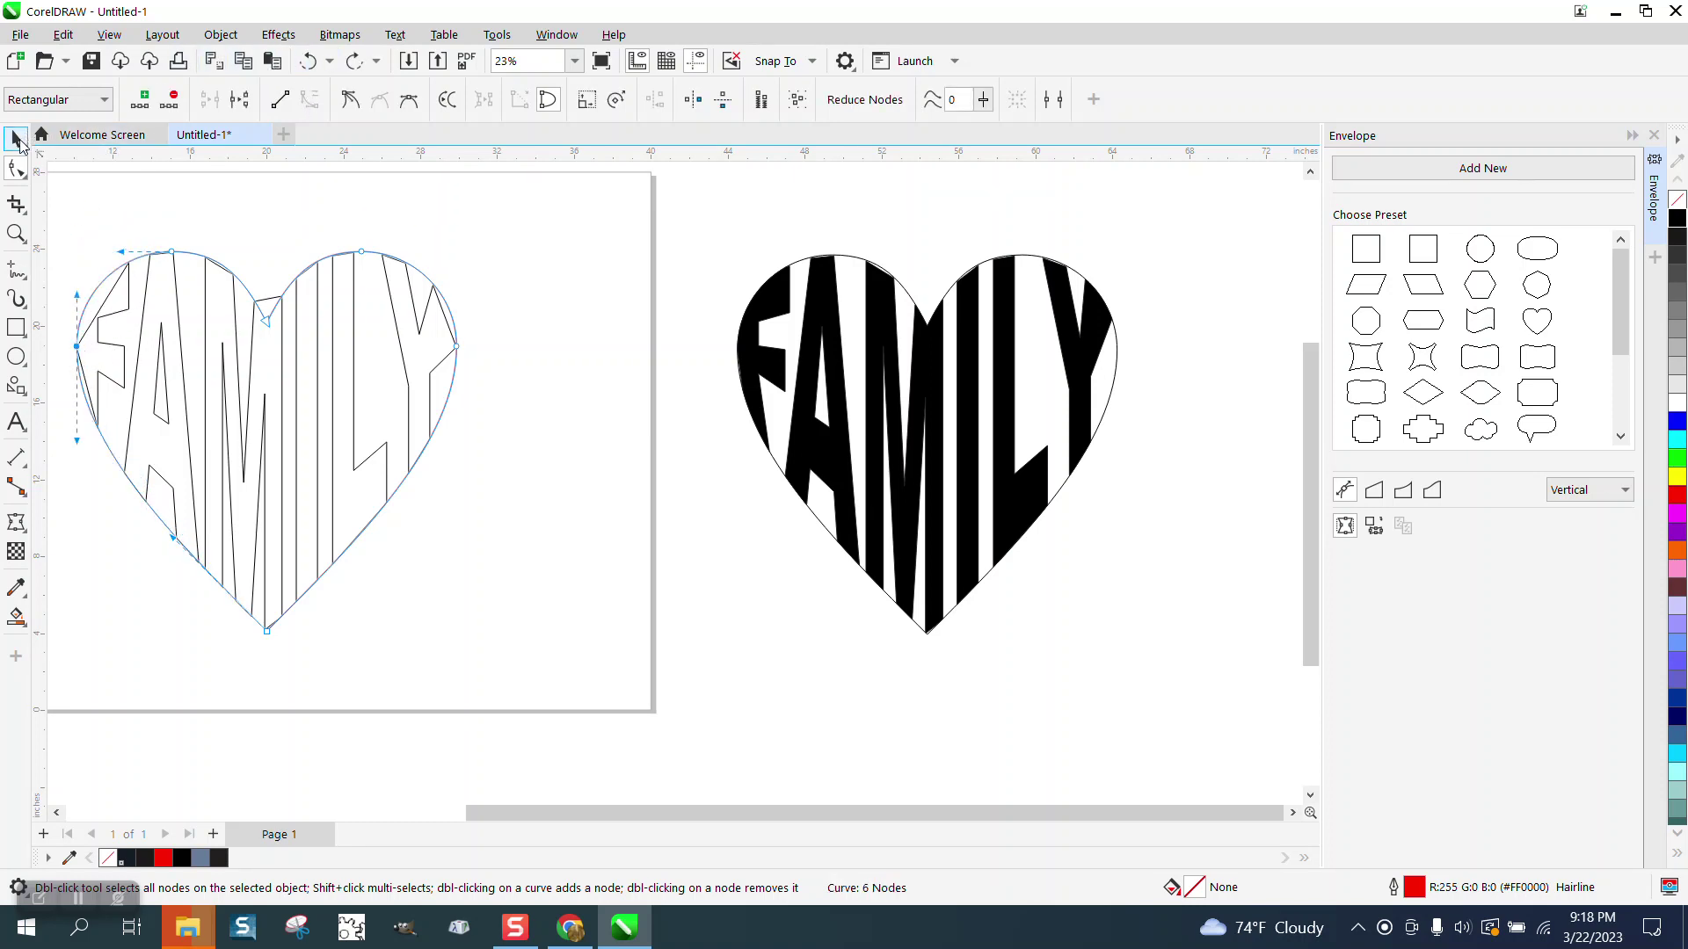
{"action": "left_click", "coordinate": [197, 199]}
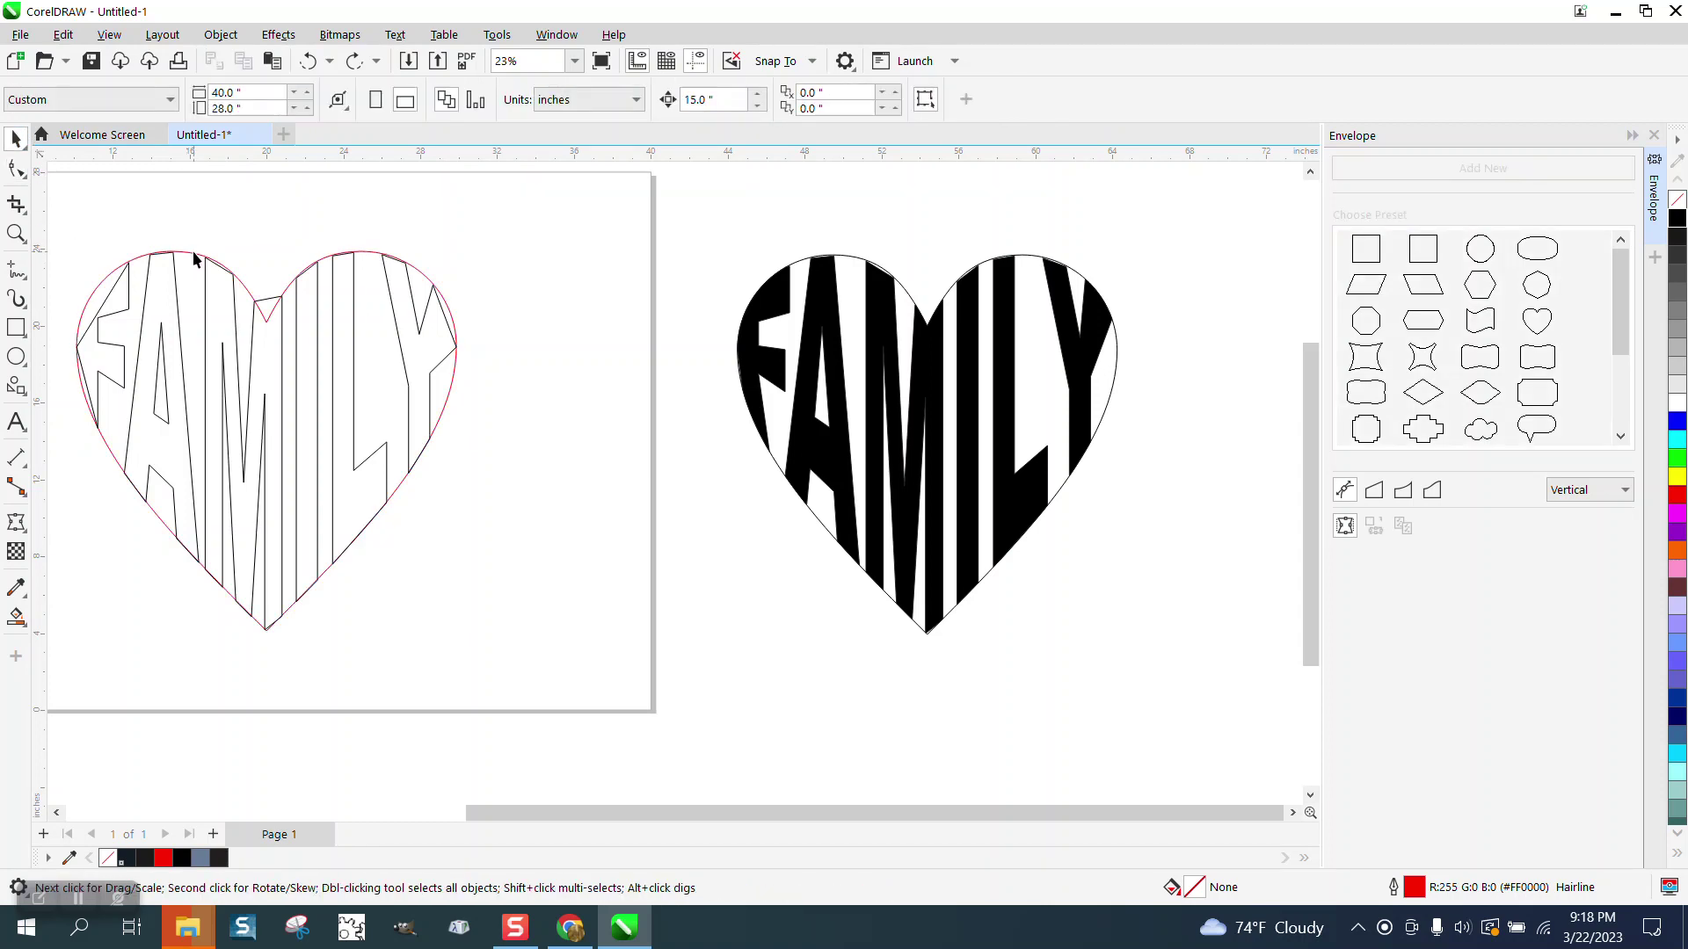
{"action": "left_click", "coordinate": [194, 259]}
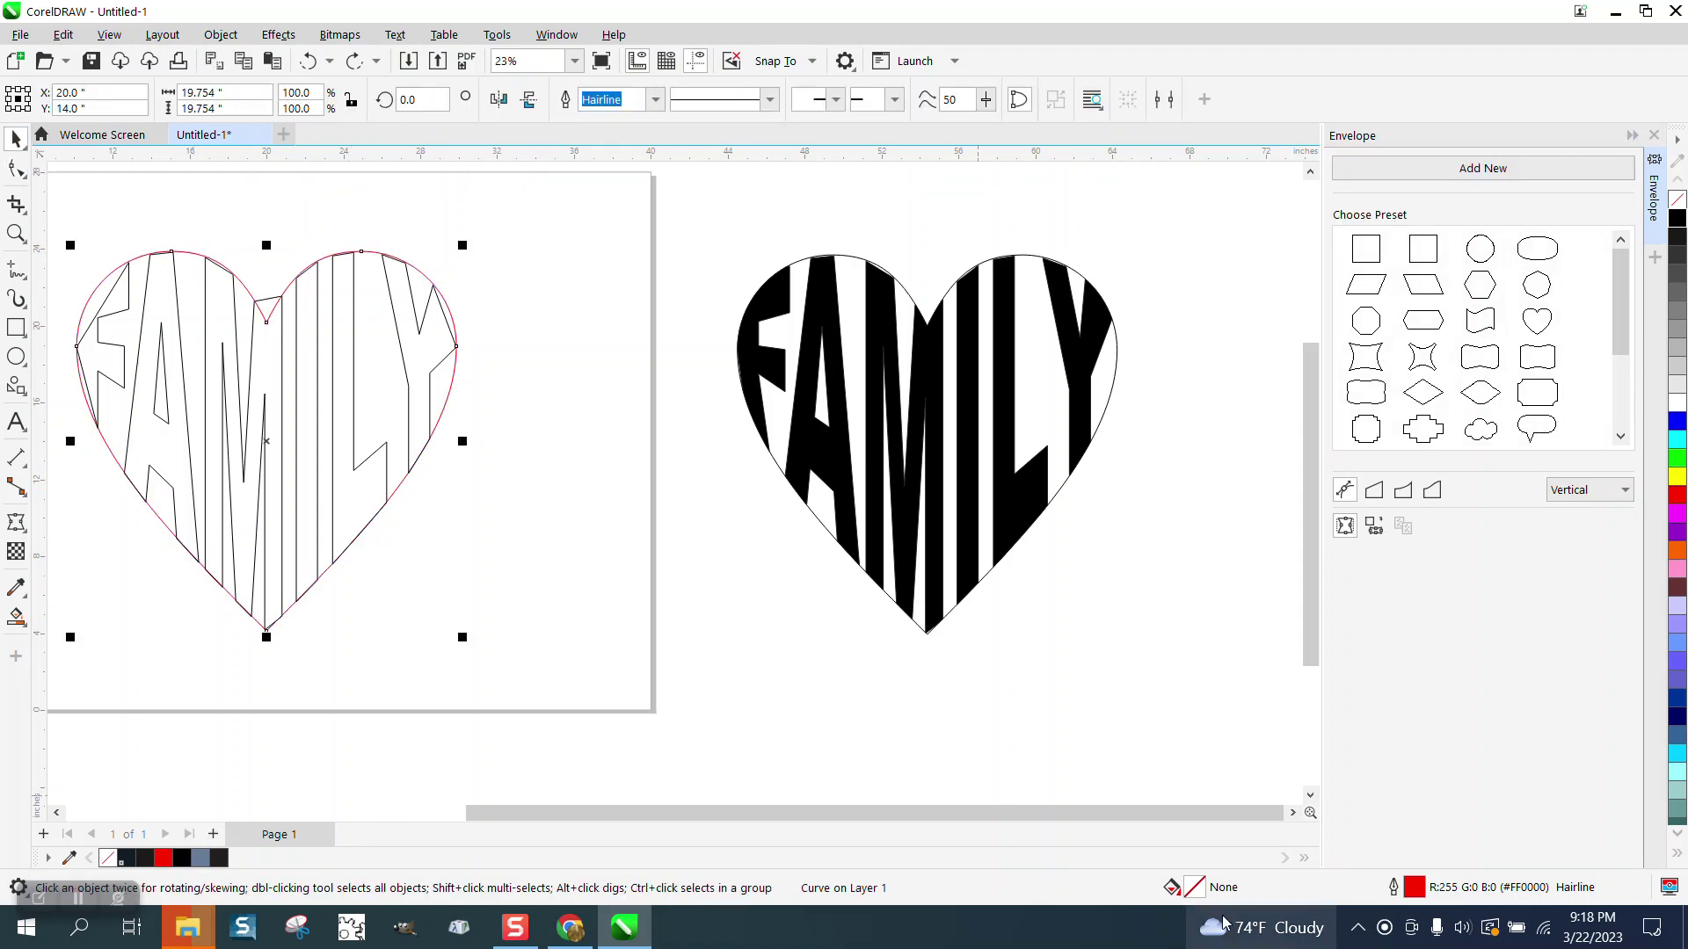
Lock the red heart outline in place
{"action": "left_click", "coordinate": [221, 35]}
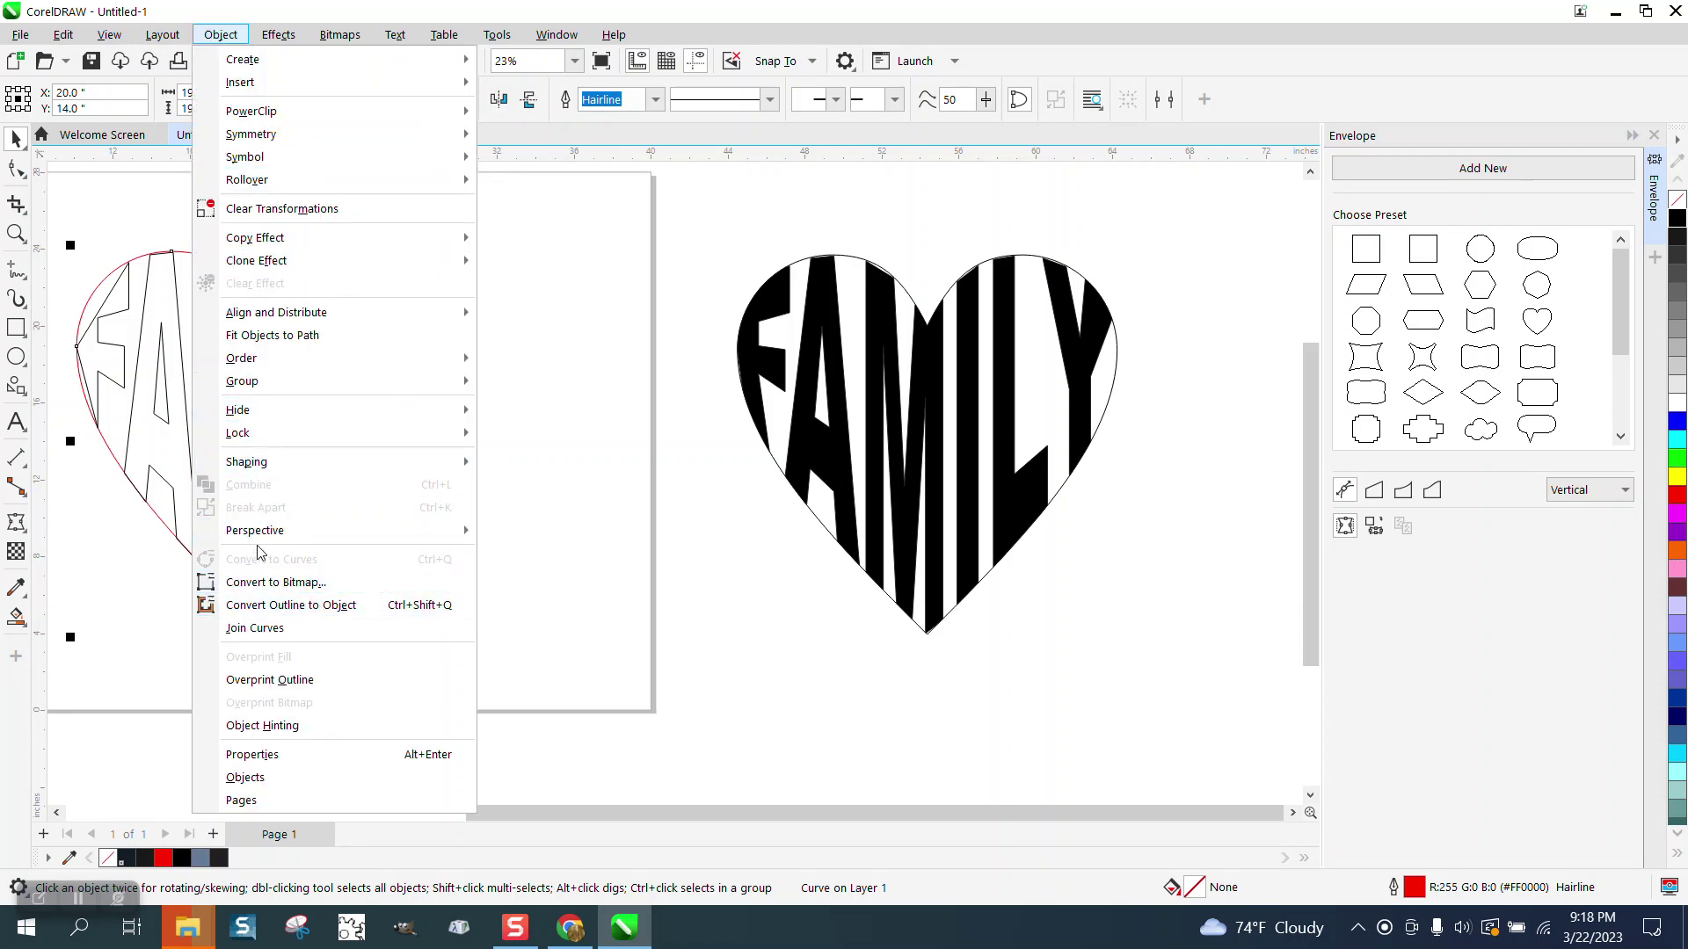
{"action": "mouse_move", "coordinate": [422, 433]}
{"action": "left_click", "coordinate": [528, 439]}
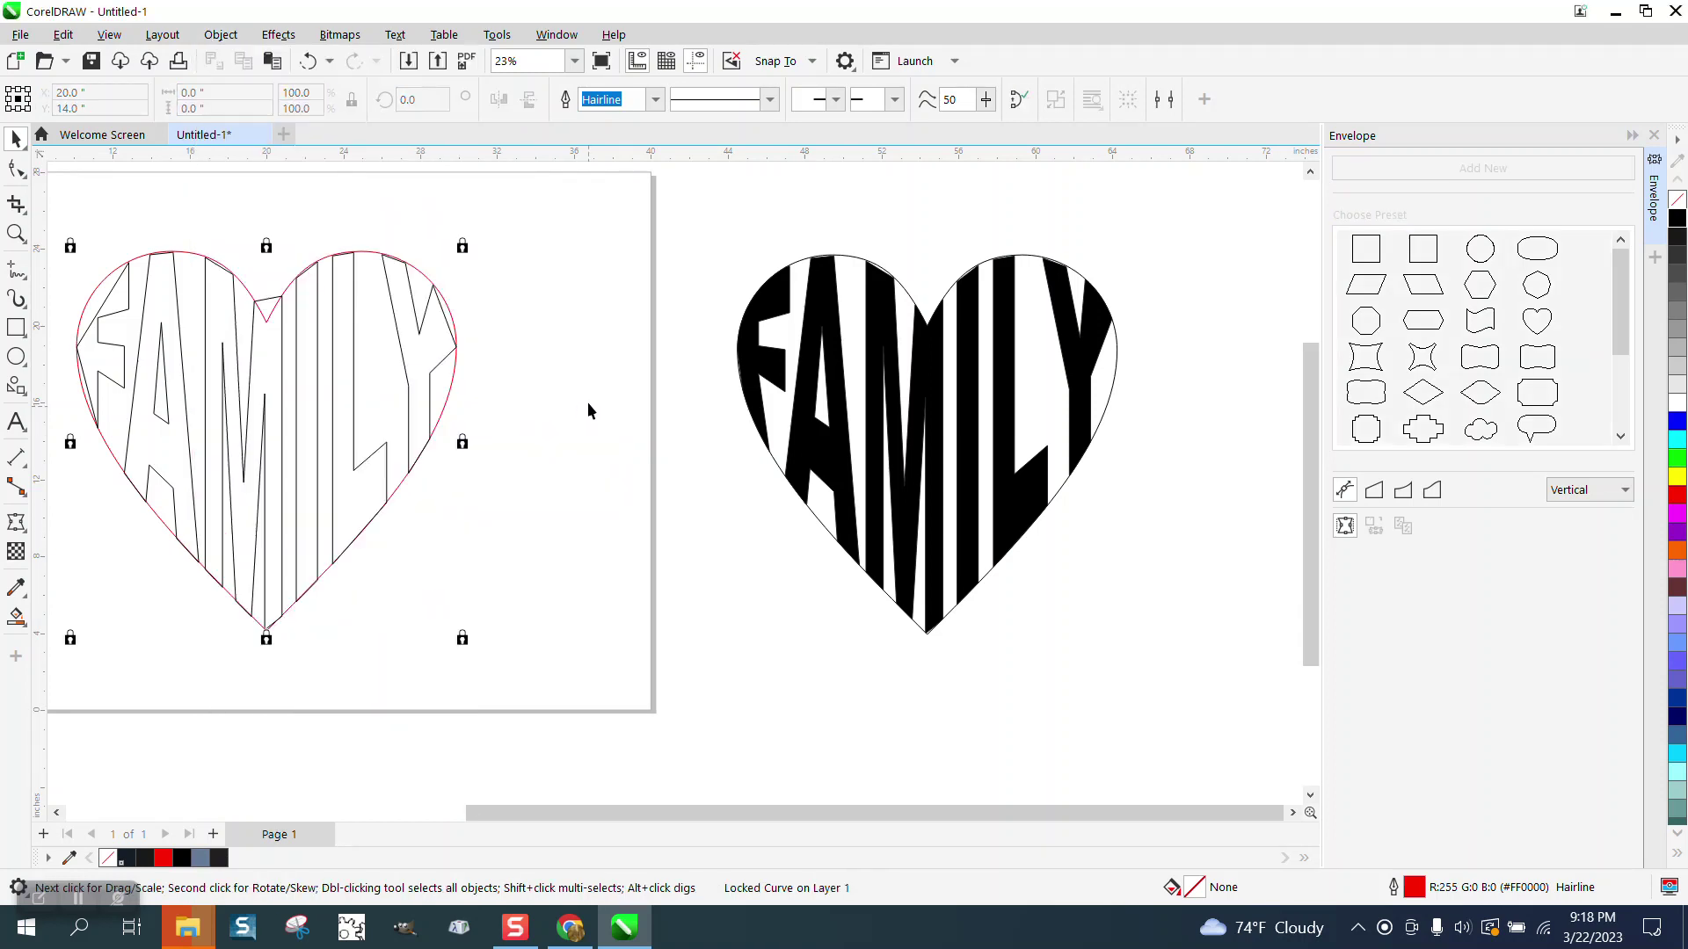
{"action": "left_click", "coordinate": [16, 168]}
Drag the F's left-edge nodes out beyond the heart outline
{"action": "left_click", "coordinate": [129, 297]}
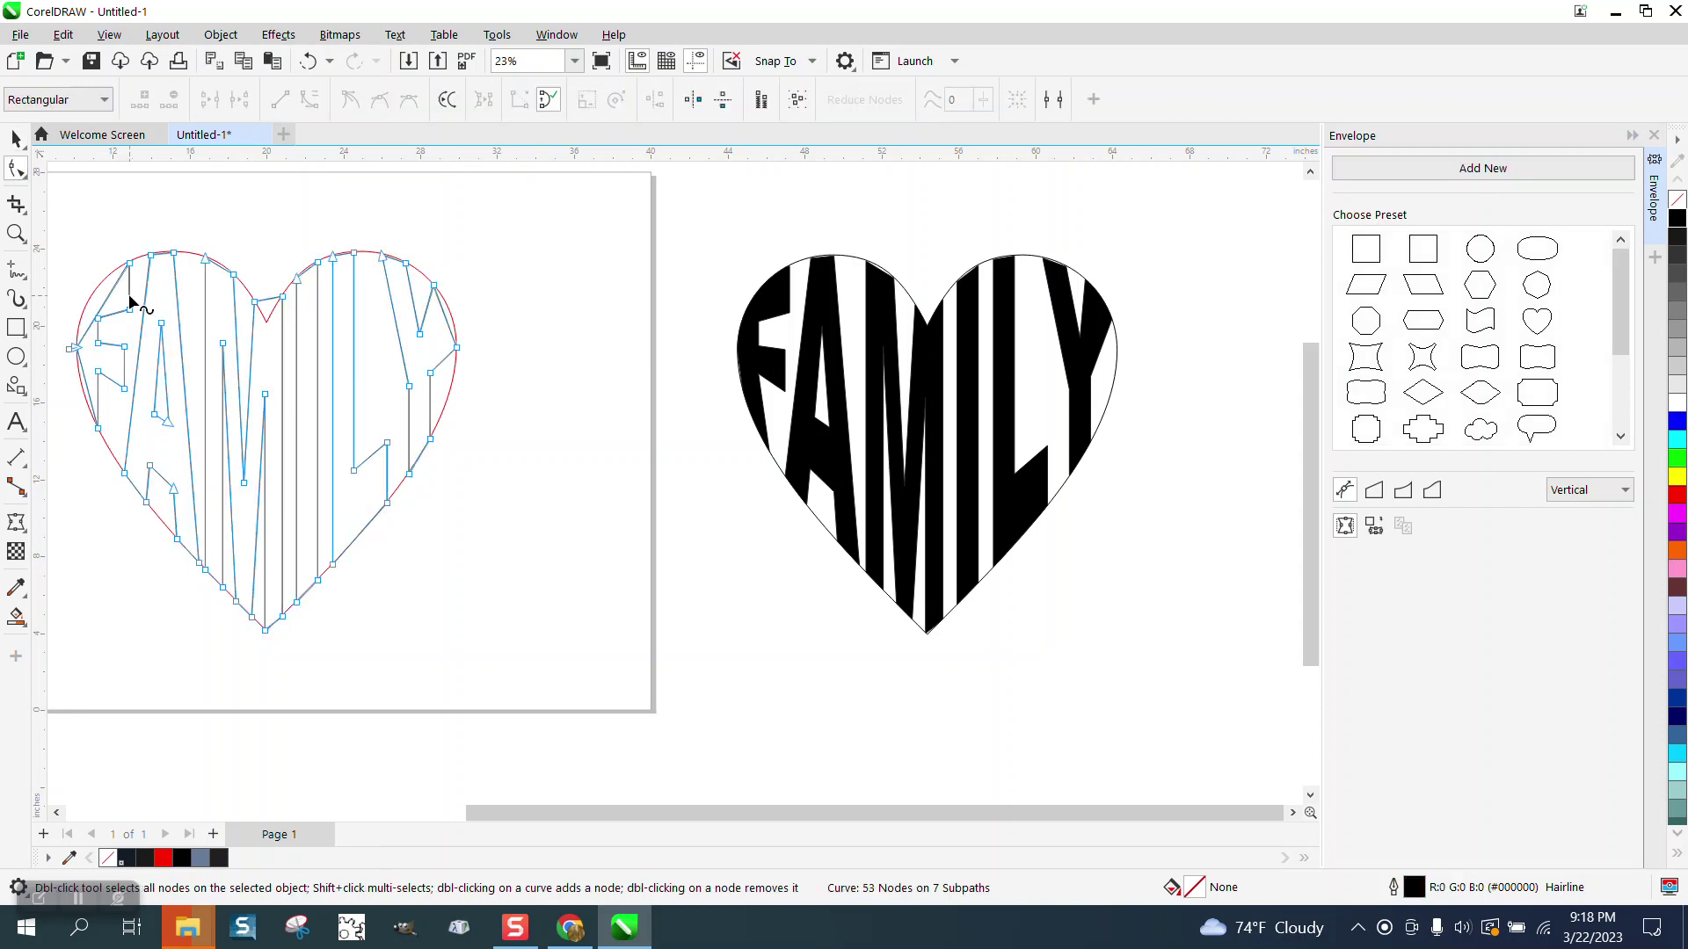
{"action": "left_click_drag", "start_coordinate": [72, 349], "coordinate": [70, 275]}
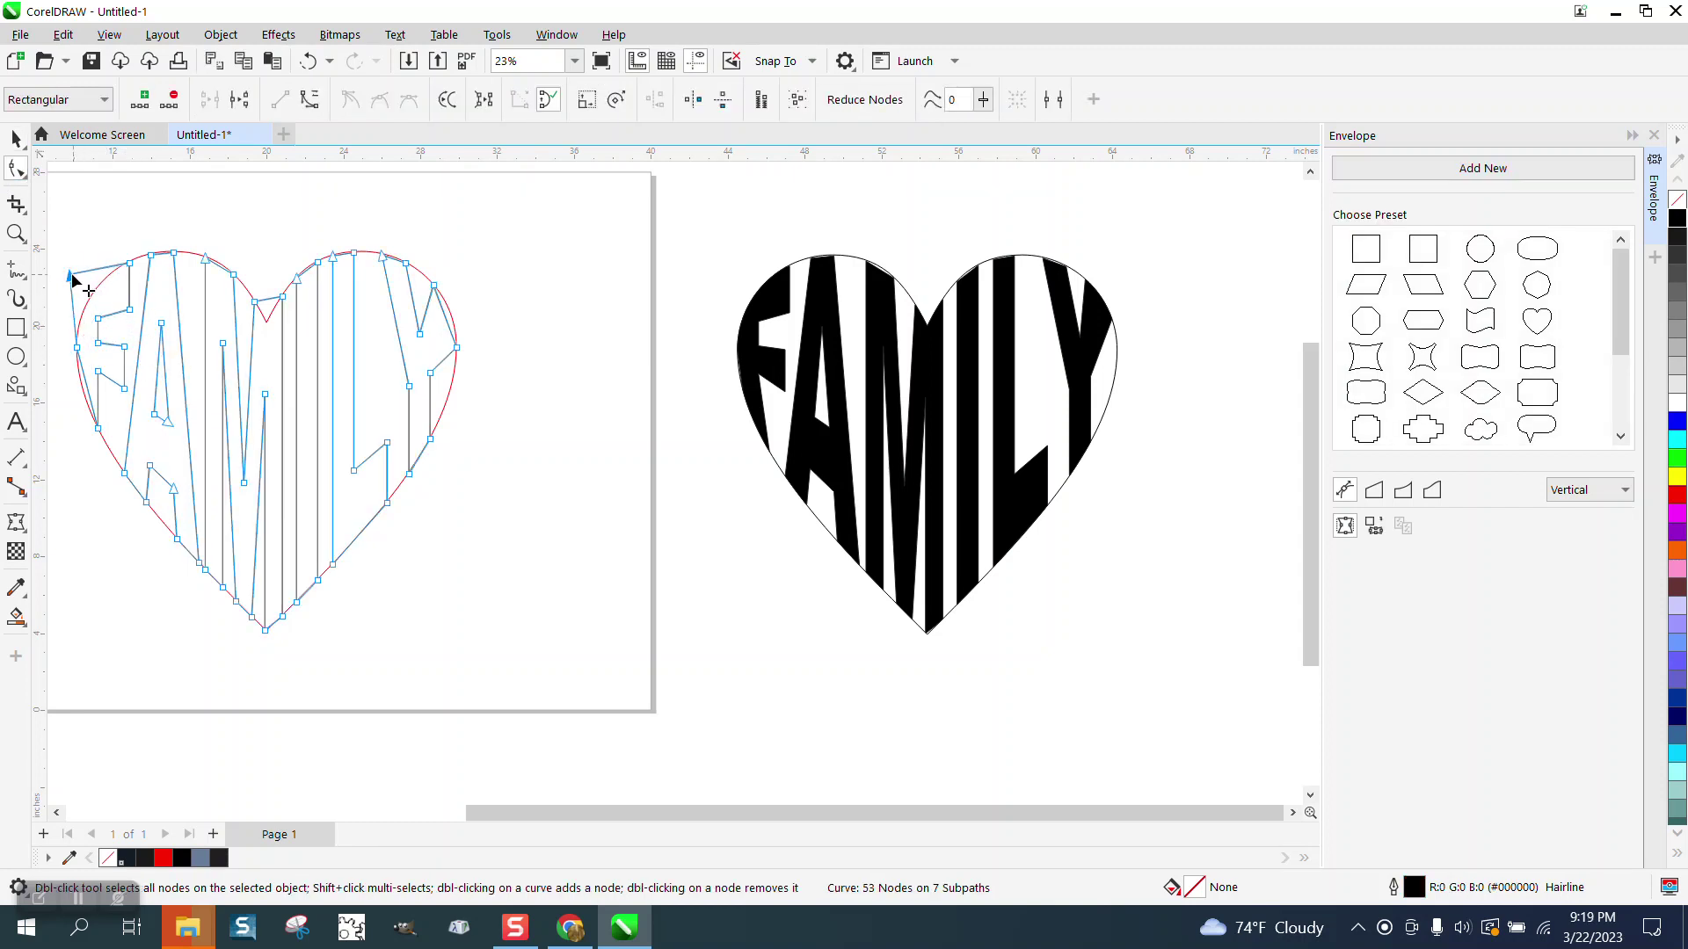
{"action": "left_click_drag", "start_coordinate": [98, 431], "coordinate": [67, 376]}
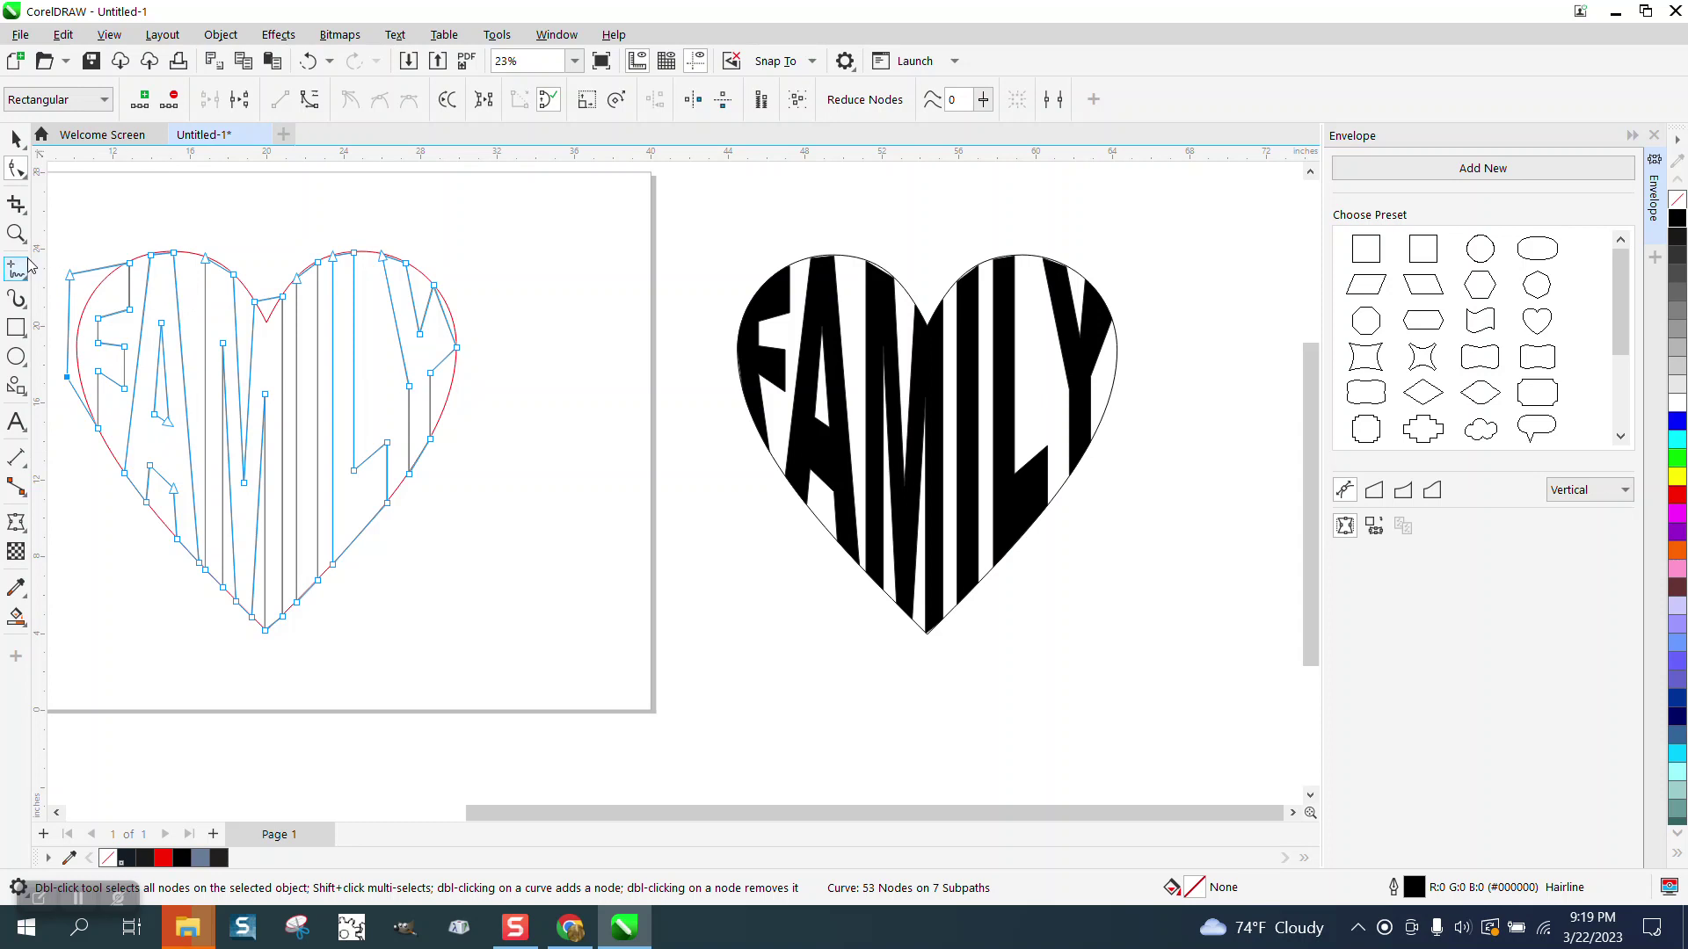
Zoom in and raise the letter nodes along the heart's top above the outline
{"action": "left_click", "coordinate": [16, 233]}
{"action": "left_click_drag", "start_coordinate": [150, 226], "coordinate": [531, 457]}
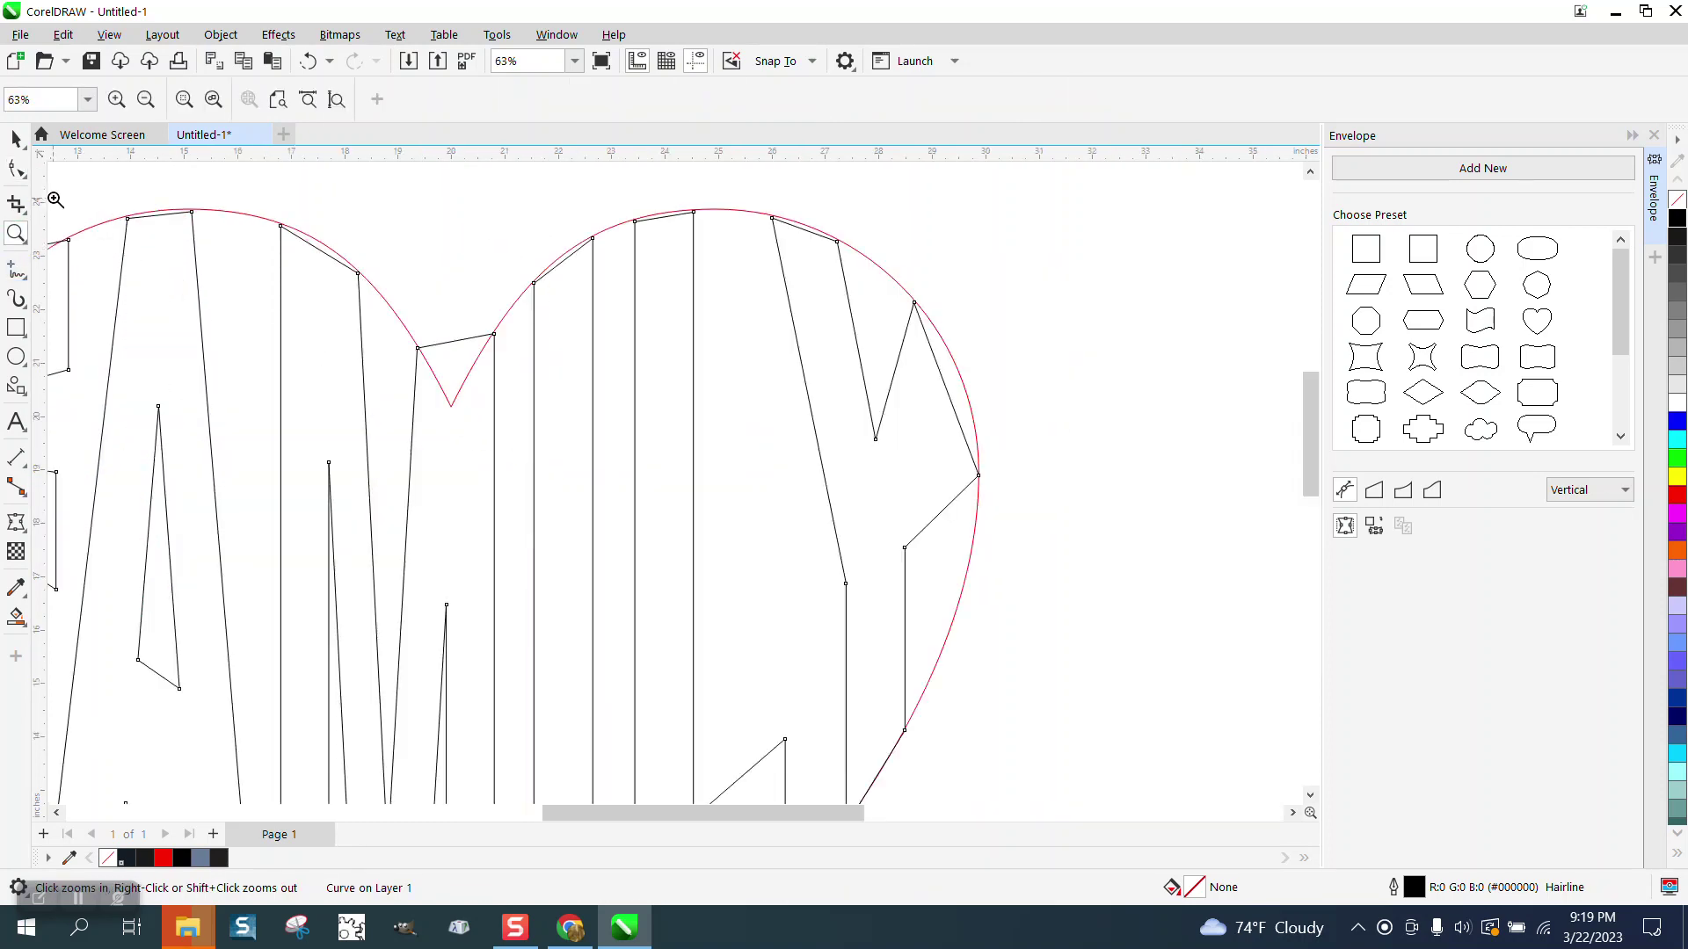
{"action": "left_click", "coordinate": [16, 169]}
{"action": "left_click_drag", "start_coordinate": [115, 203], "coordinate": [361, 246]}
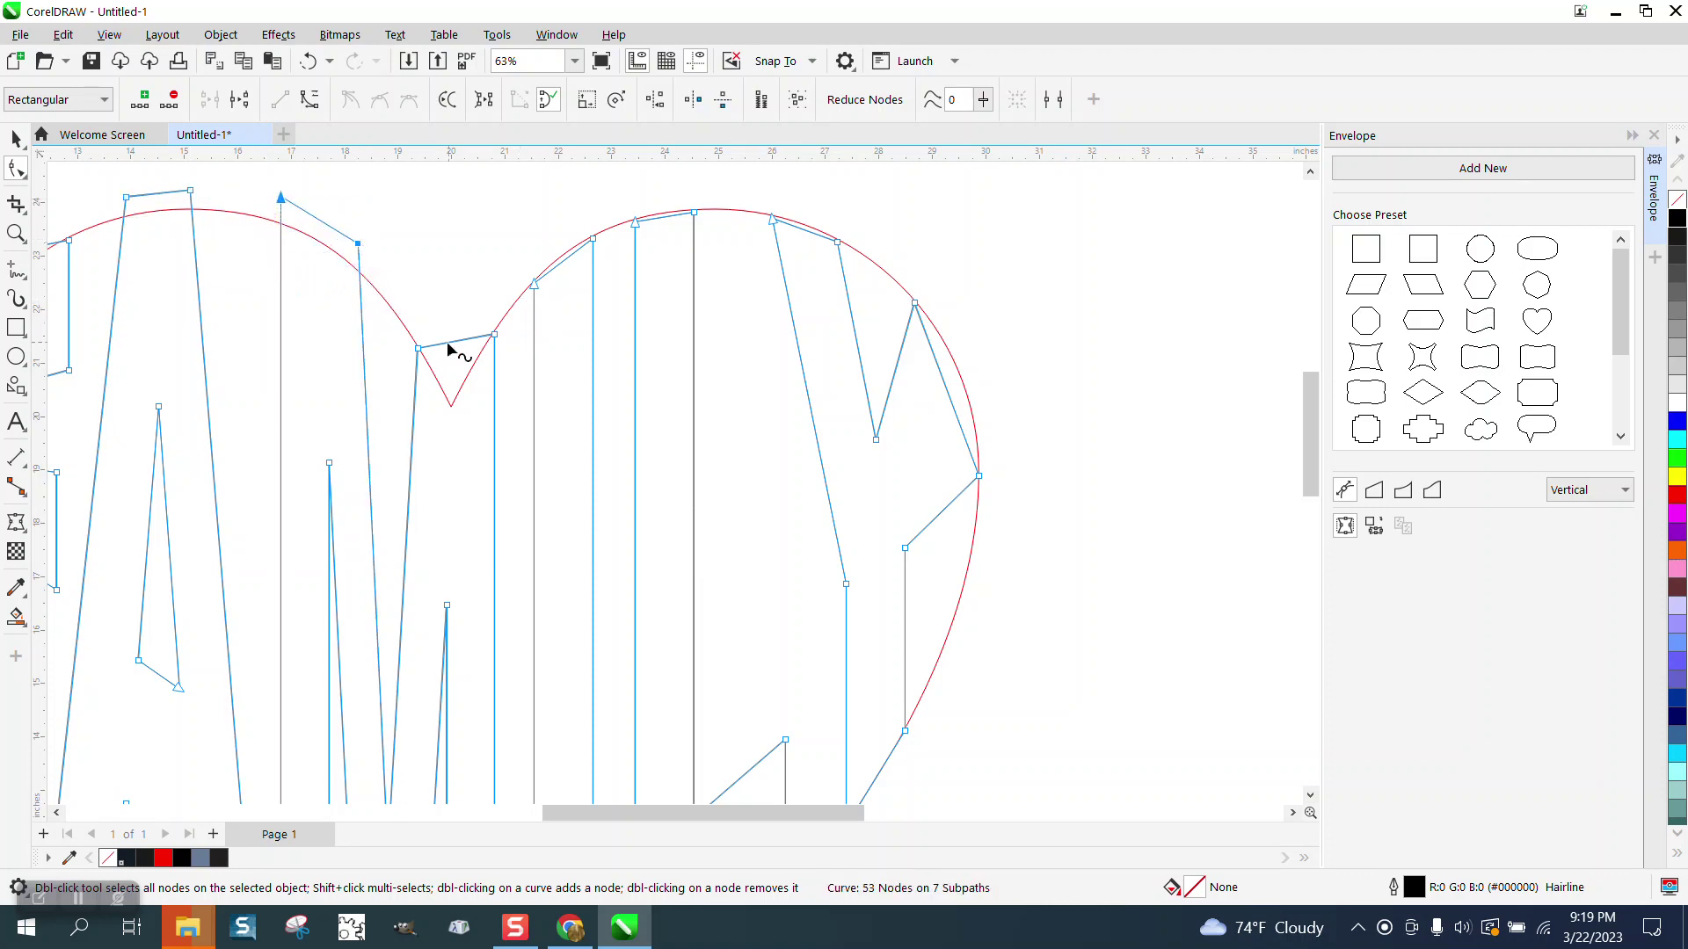
{"action": "left_click_drag", "start_coordinate": [524, 225], "coordinate": [620, 323]}
{"action": "left_click_drag", "start_coordinate": [593, 238], "coordinate": [838, 233]}
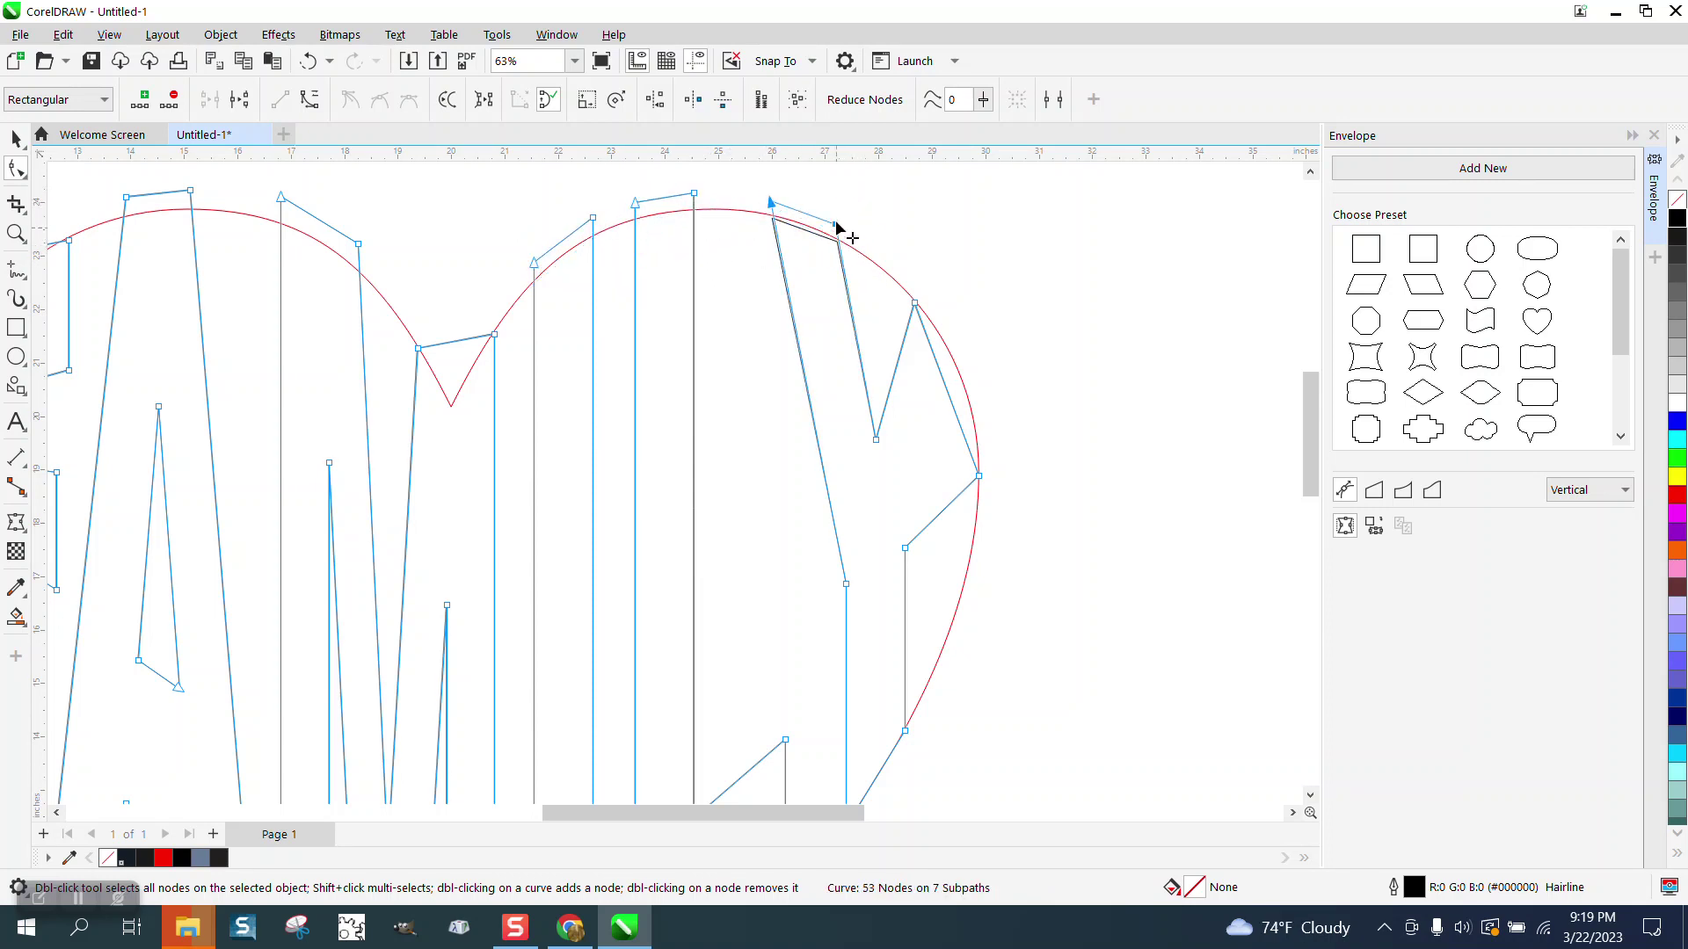
Pull the Y's outer node up and out past the heart's right edge
{"action": "left_click", "coordinate": [978, 476]}
{"action": "left_click_drag", "start_coordinate": [982, 478], "coordinate": [913, 277]}
{"action": "left_click_drag", "start_coordinate": [970, 346], "coordinate": [950, 321]}
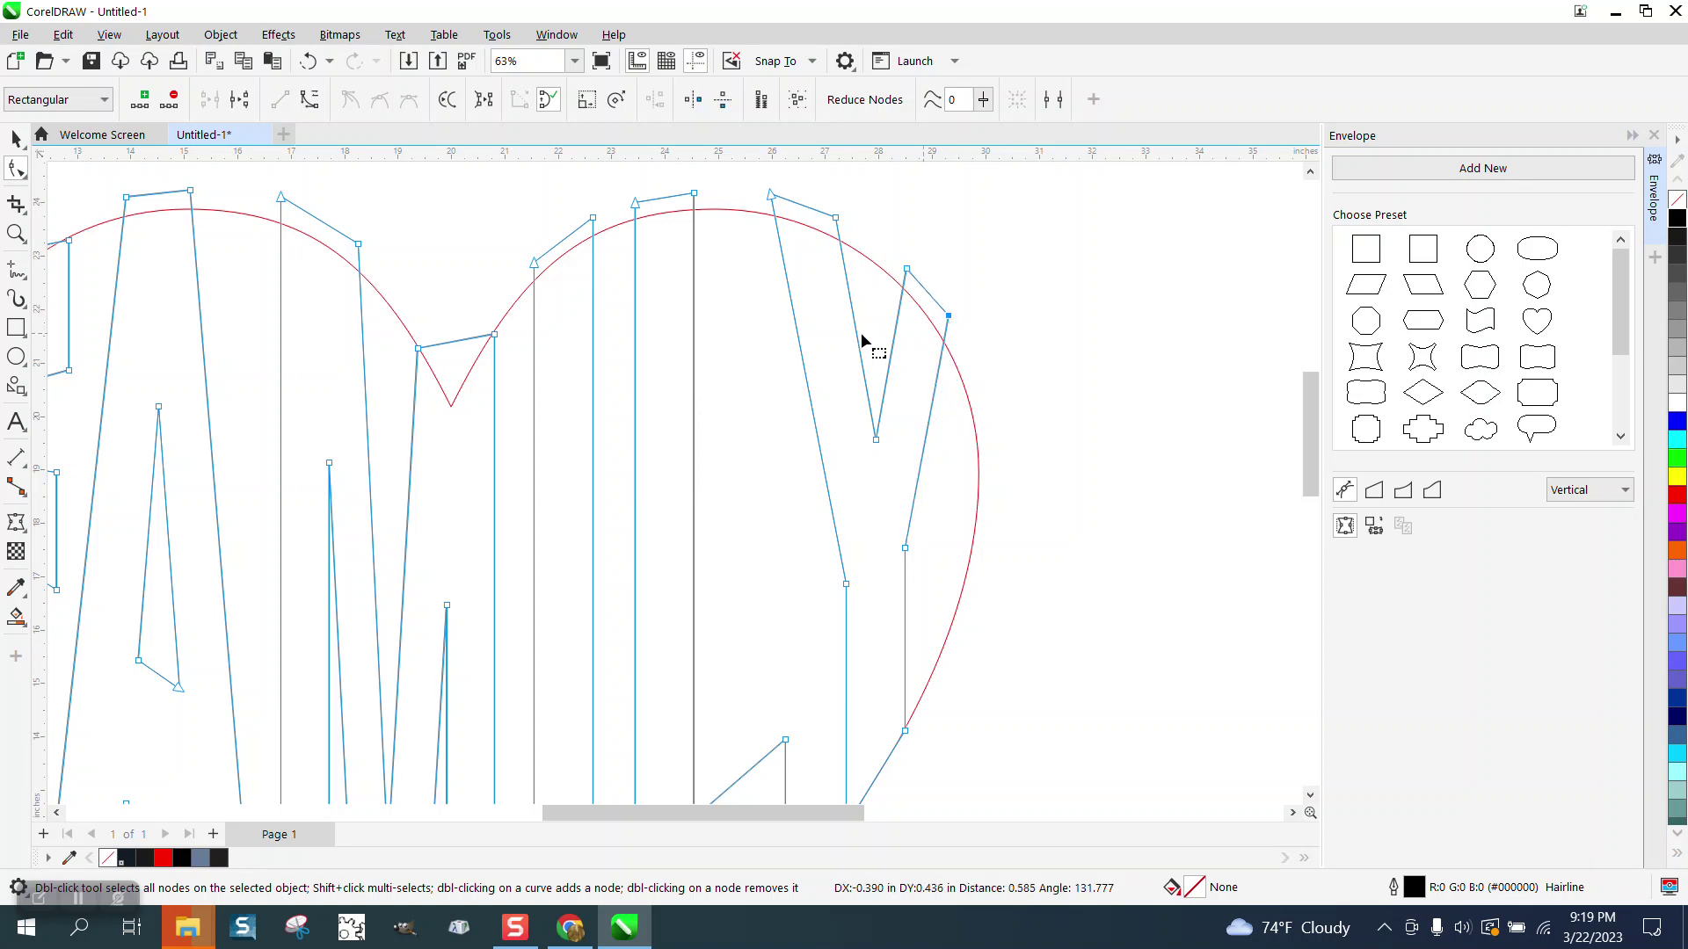
{"action": "scroll", "coordinate": [879, 369], "scroll_direction": "down", "scroll_amount": 4}
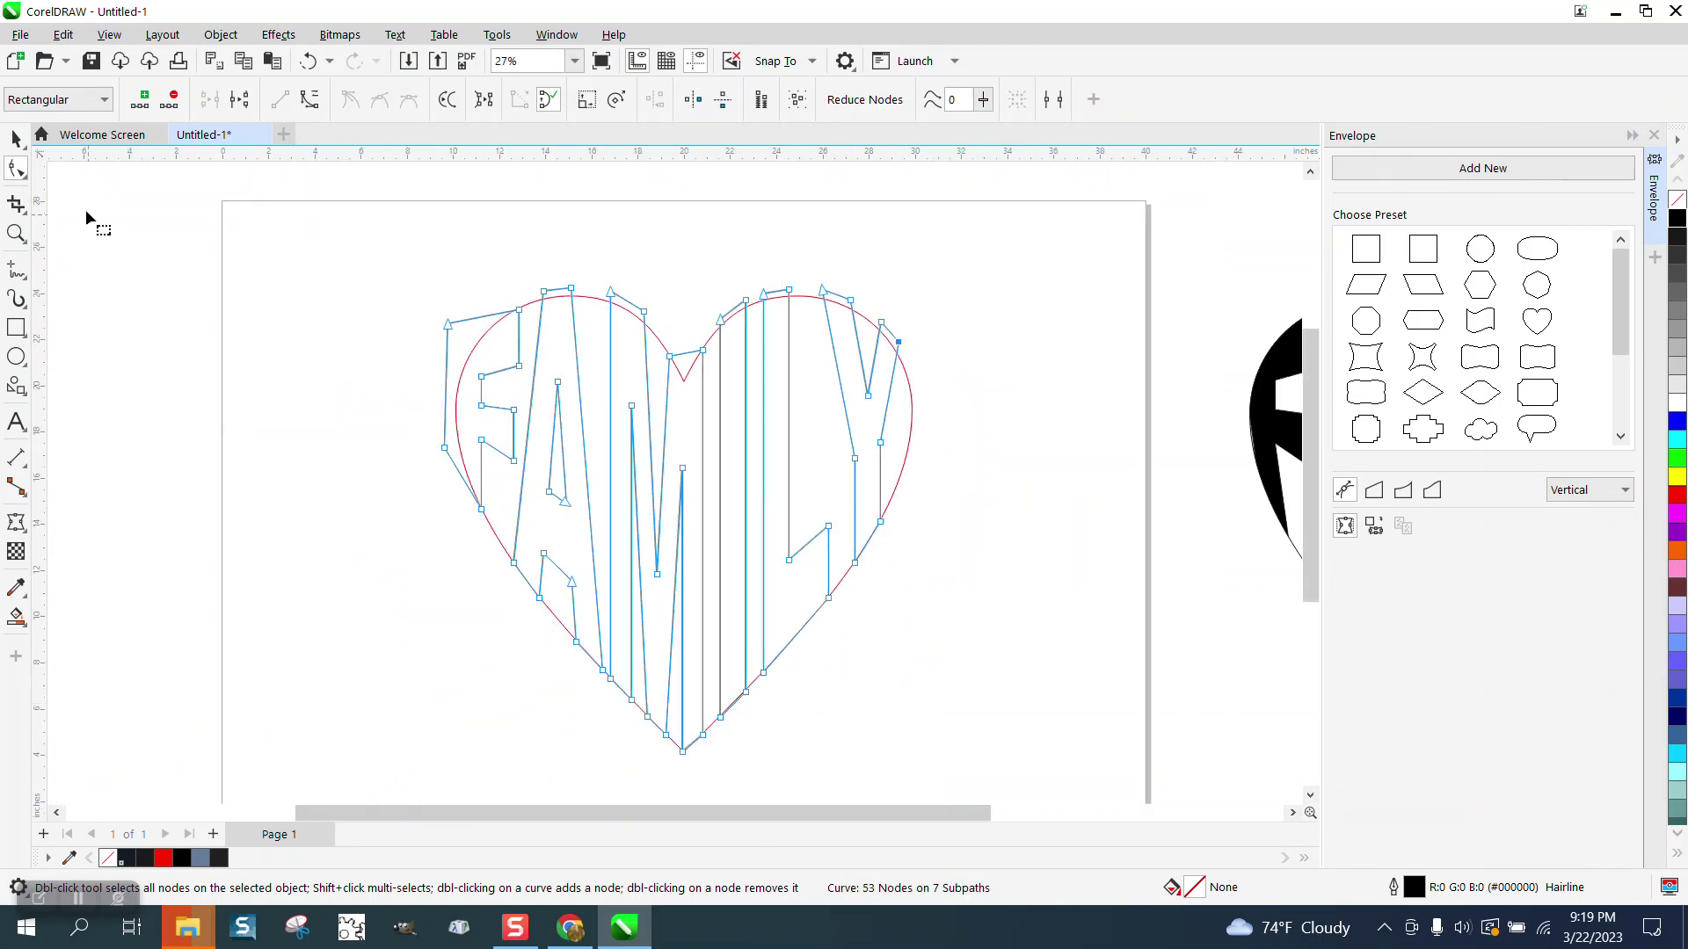
{"action": "left_click", "coordinate": [16, 138]}
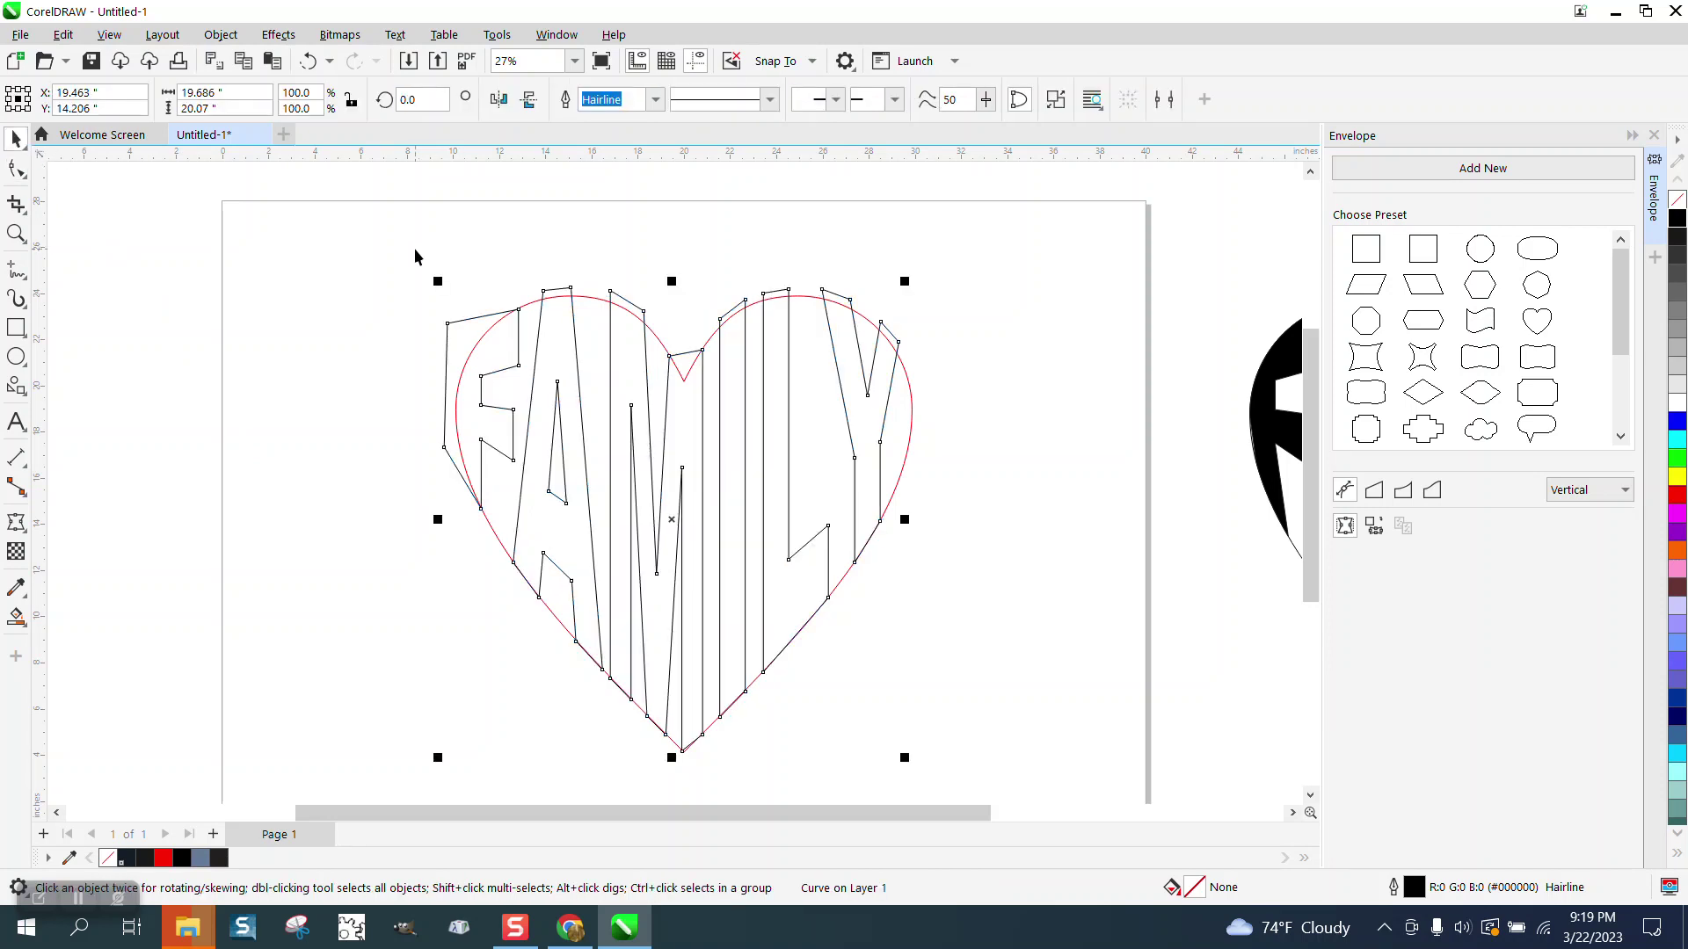
Unlock the red heart outline via Object > Lock
{"action": "left_click_drag", "start_coordinate": [414, 248], "coordinate": [419, 309]}
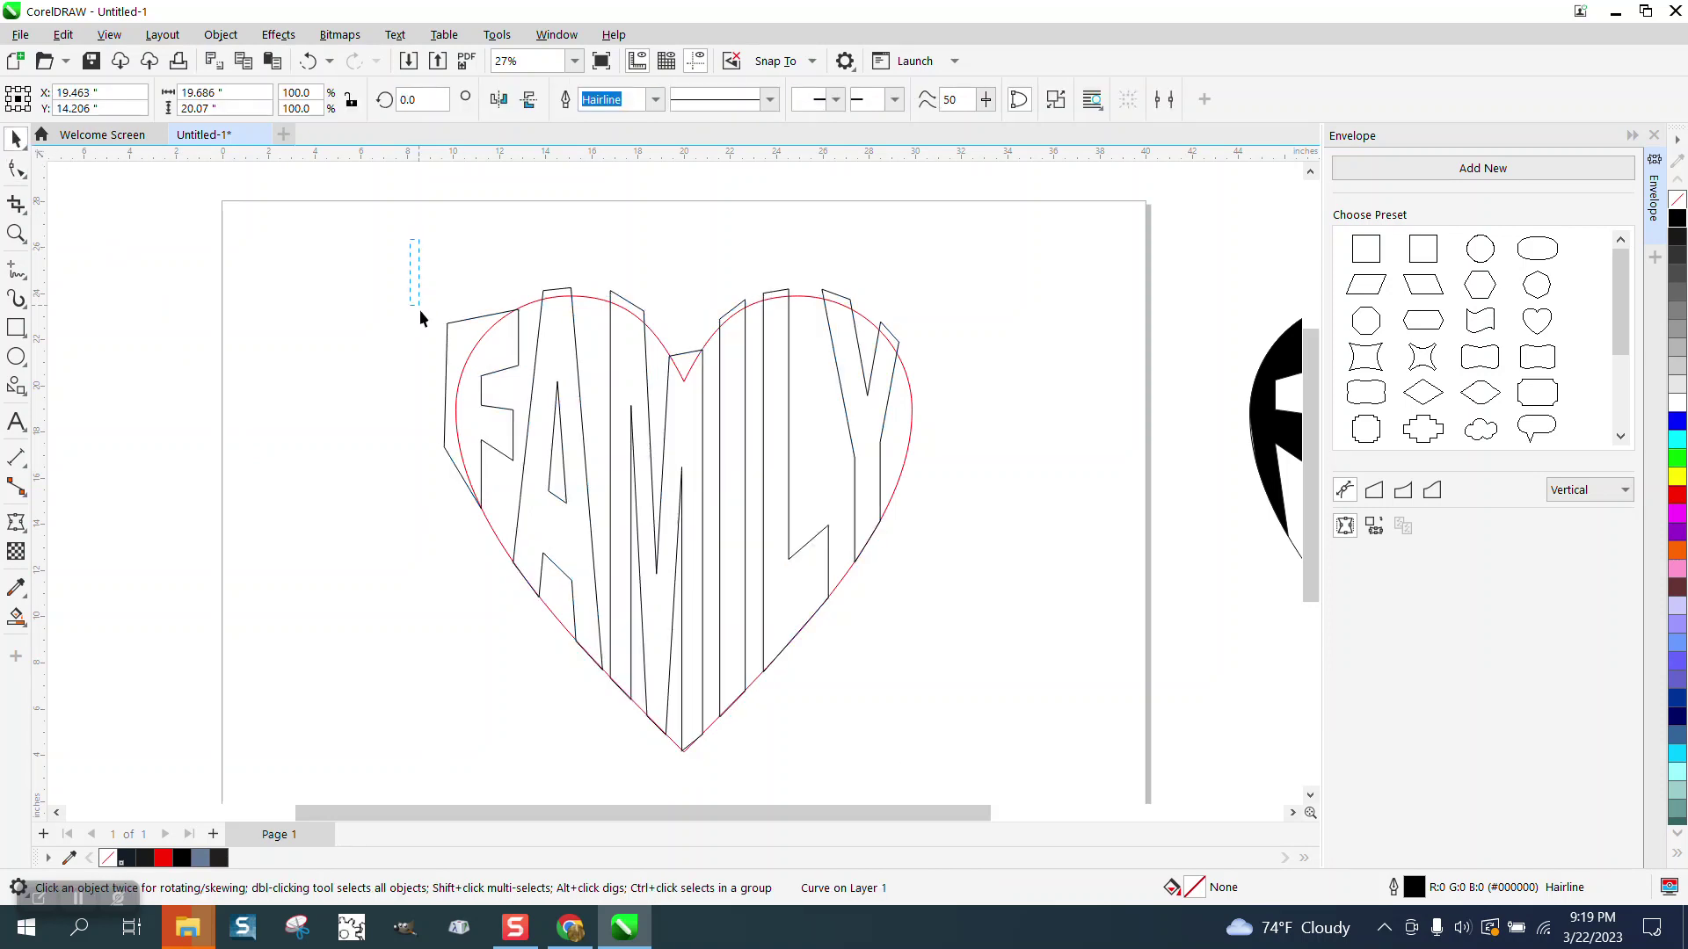
{"action": "left_click", "coordinate": [530, 305]}
{"action": "left_click", "coordinate": [221, 34]}
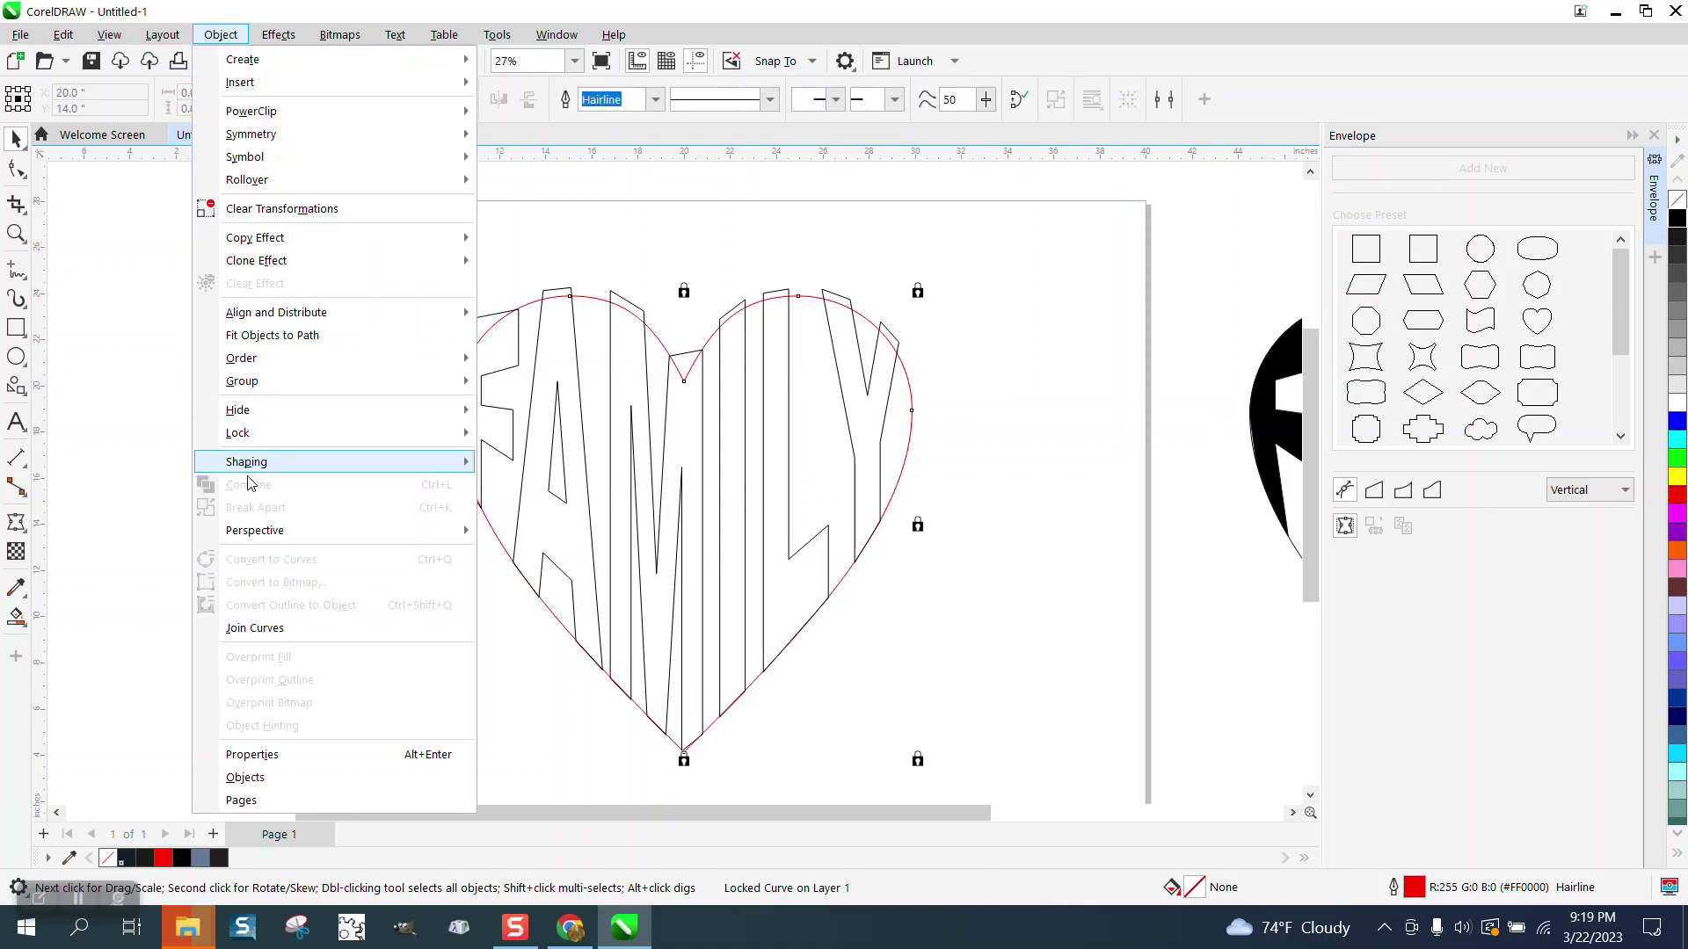
{"action": "mouse_move", "coordinate": [255, 417]}
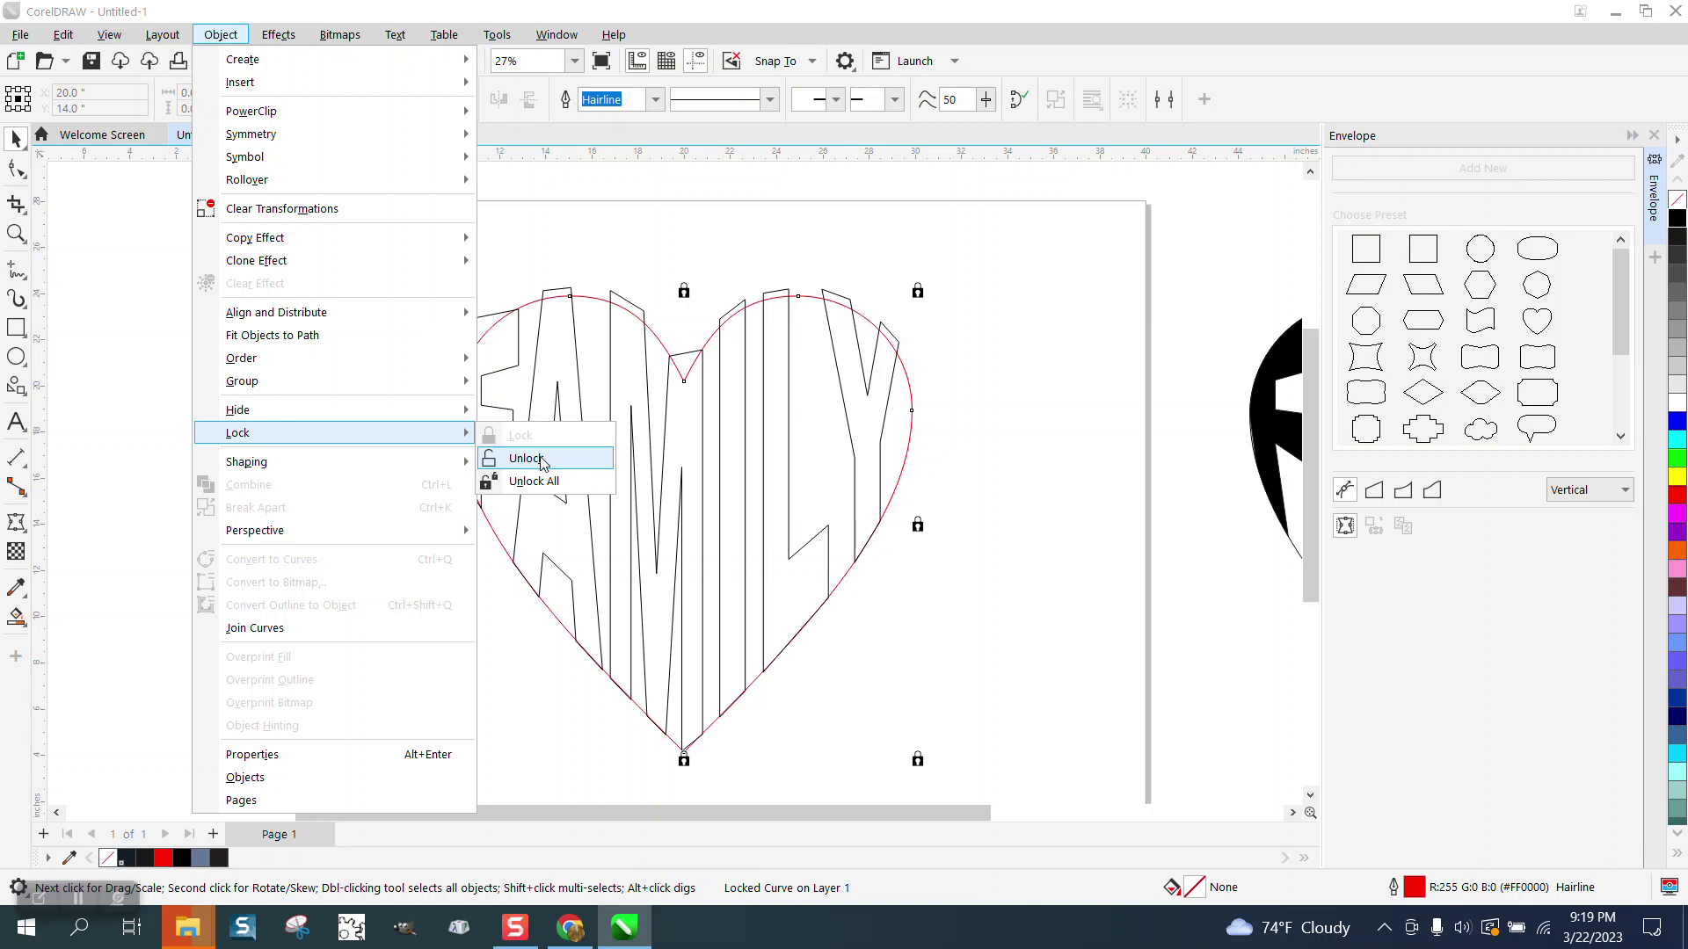
{"action": "left_click", "coordinate": [542, 460]}
Marquee-select both the heart and the FAMILY lettering
{"action": "left_click", "coordinate": [429, 352]}
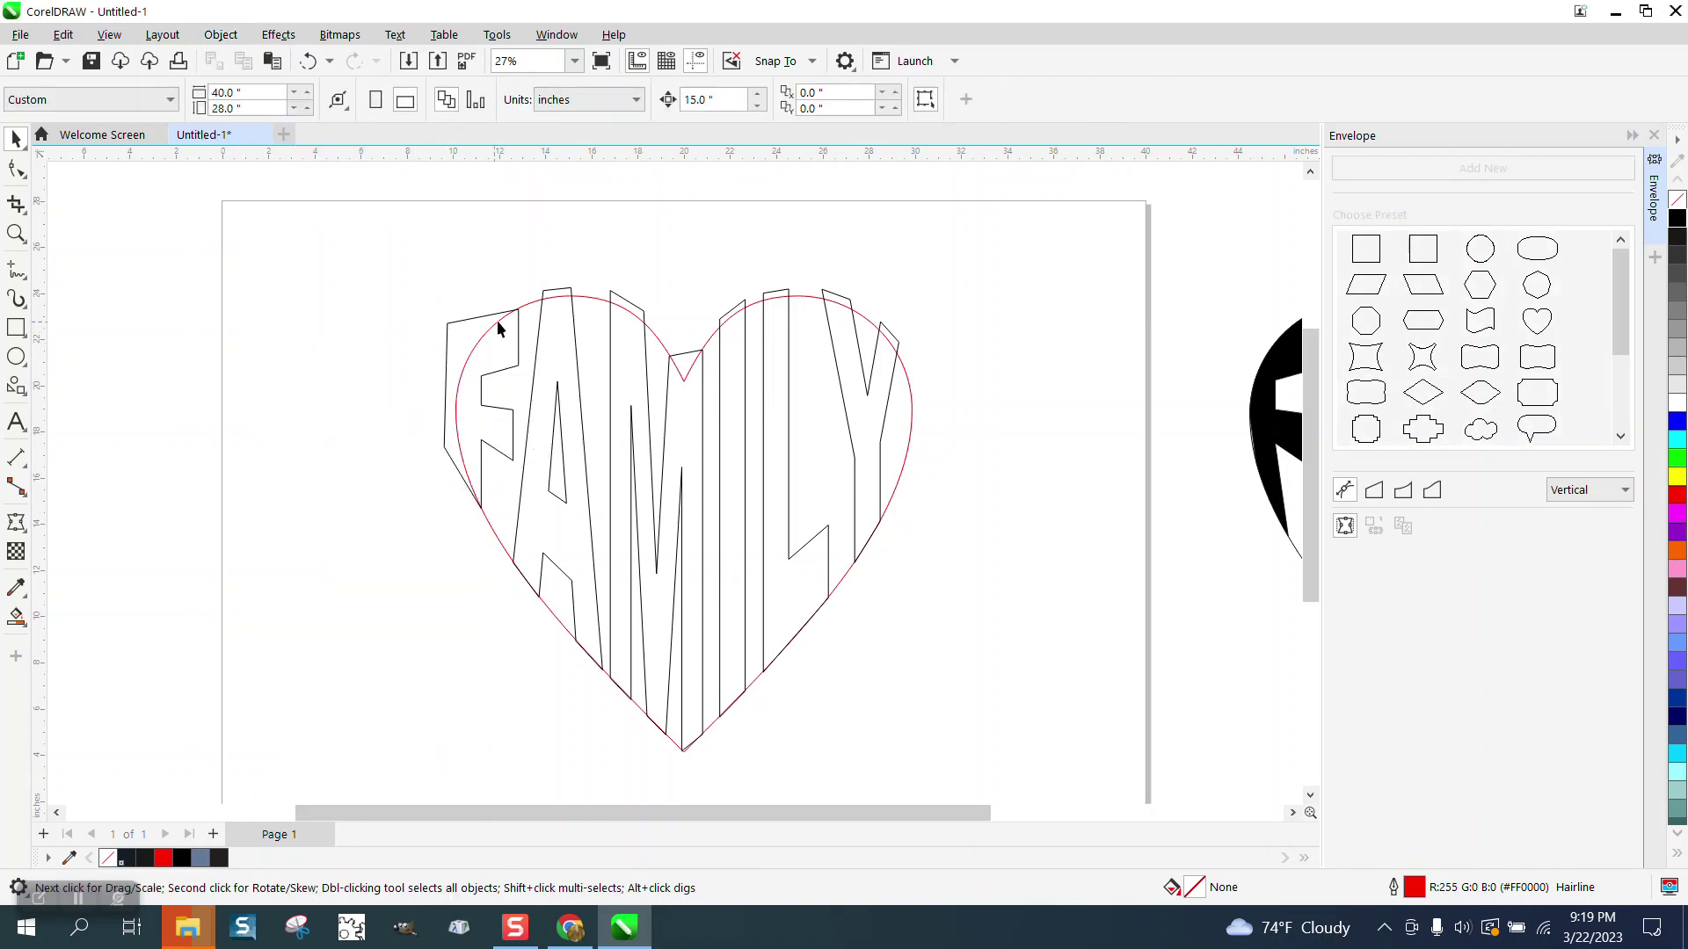
{"action": "left_click", "coordinate": [526, 312]}
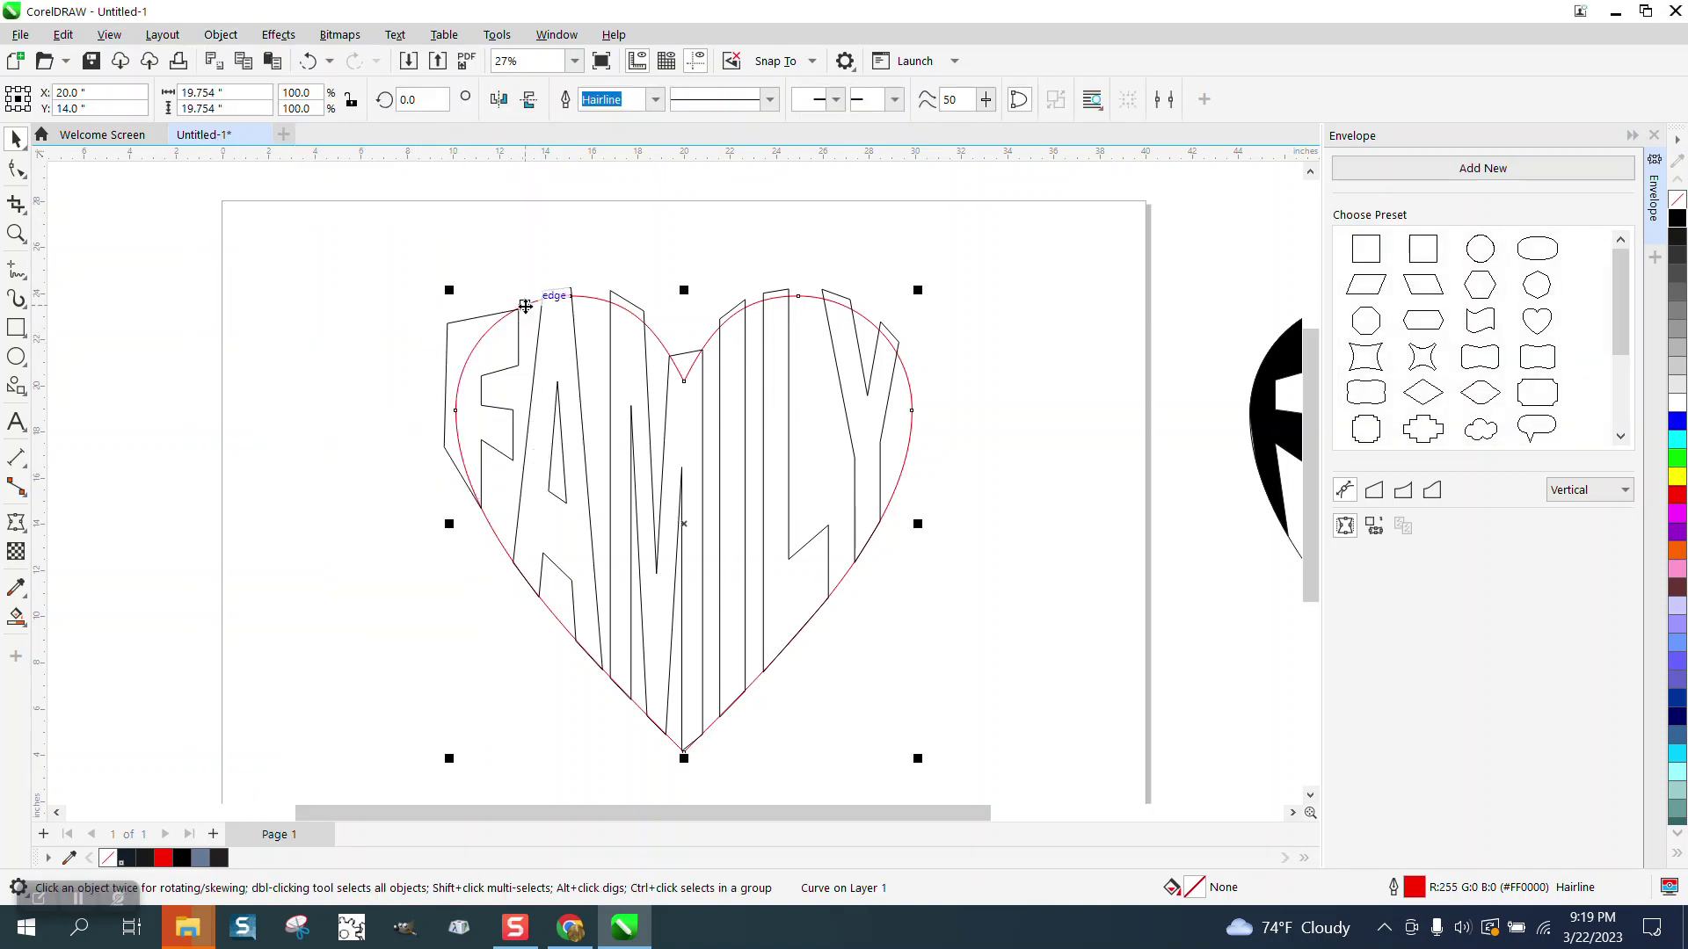
{"action": "left_click", "coordinate": [393, 233]}
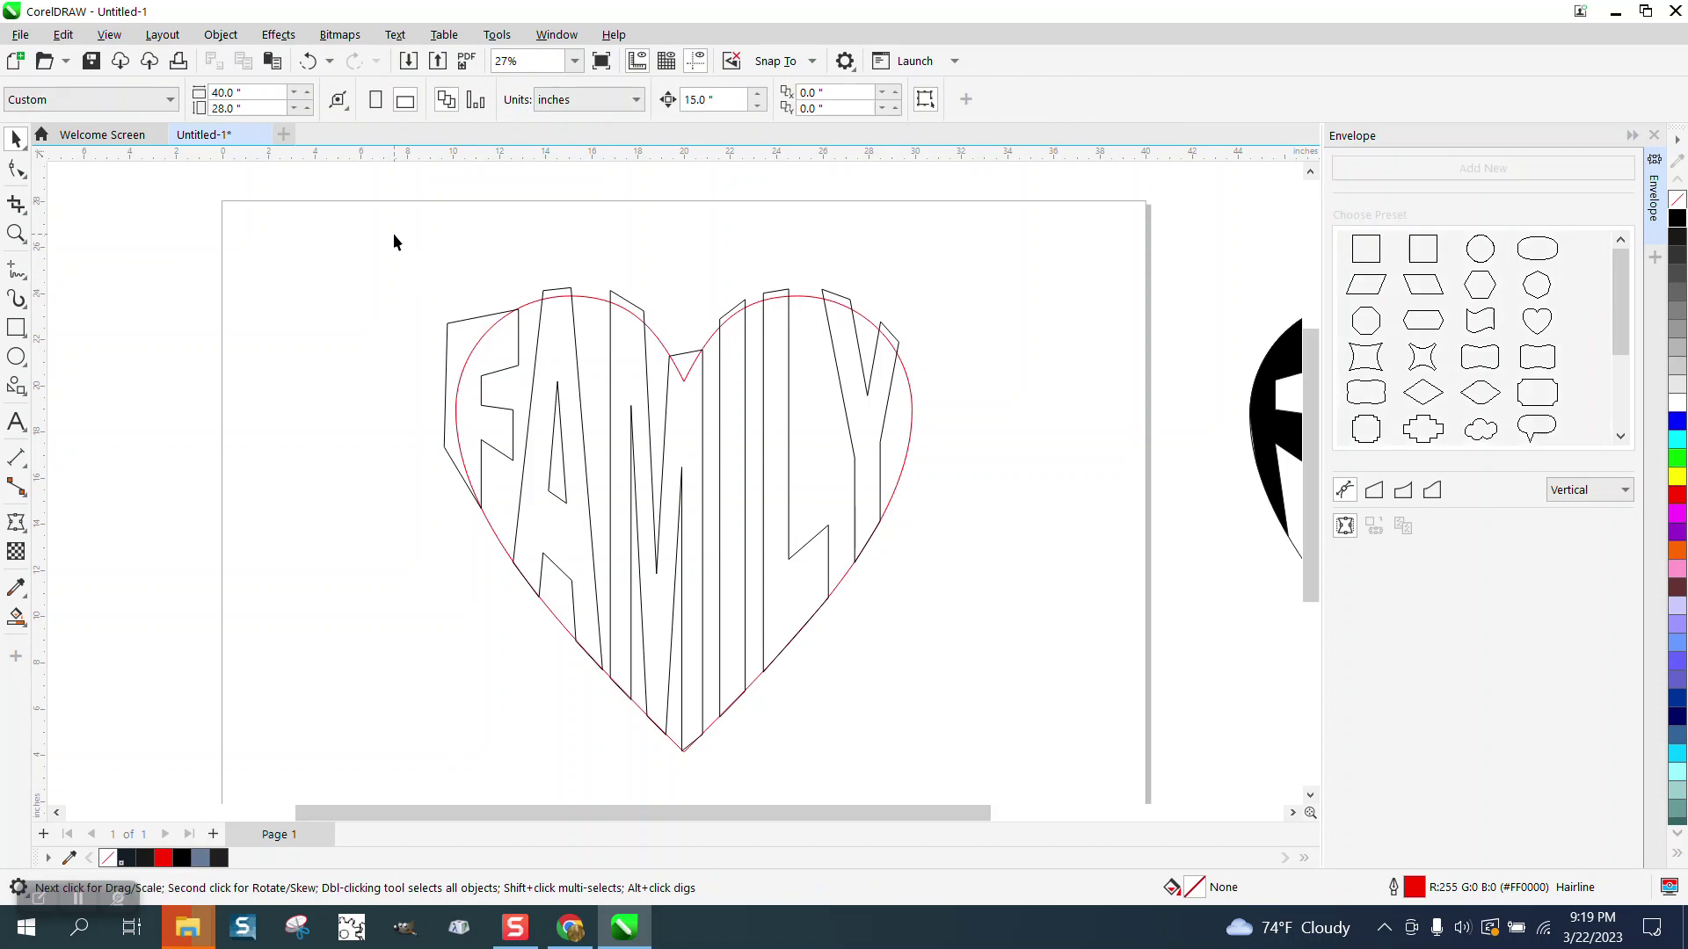
{"action": "left_click", "coordinate": [476, 324]}
{"action": "left_click_drag", "start_coordinate": [401, 240], "coordinate": [639, 577]}
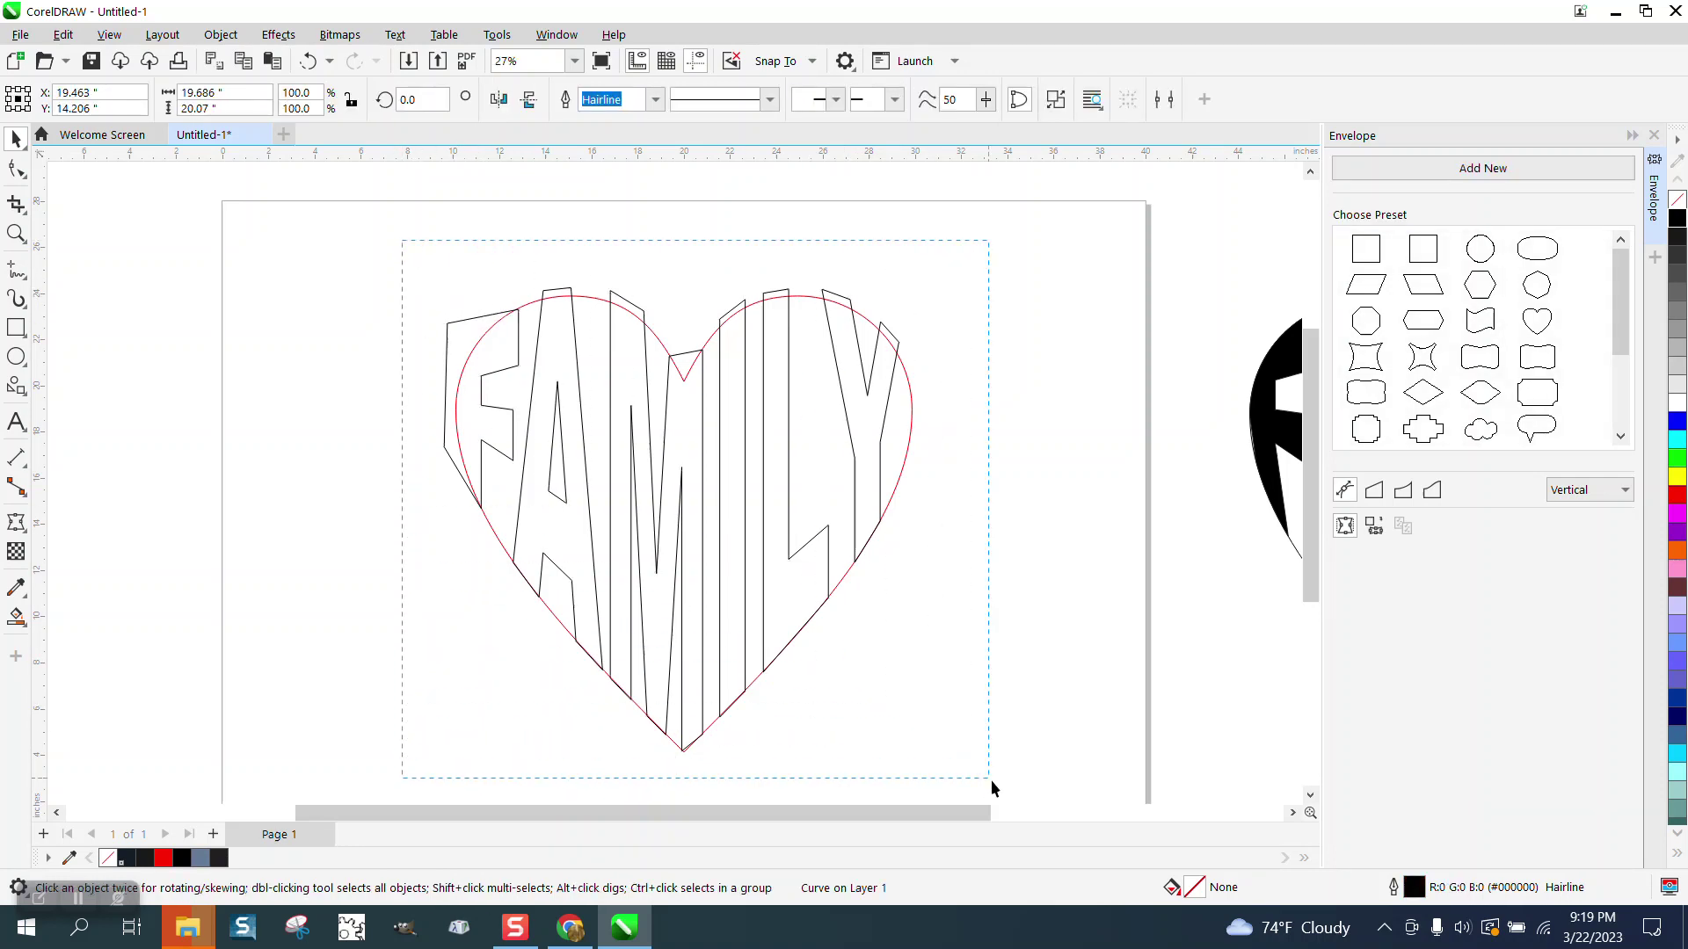
Intersect FAMILY with the heart, move the result left, fill it black without outline
{"action": "left_click_drag", "start_coordinate": [990, 779], "coordinate": [992, 781]}
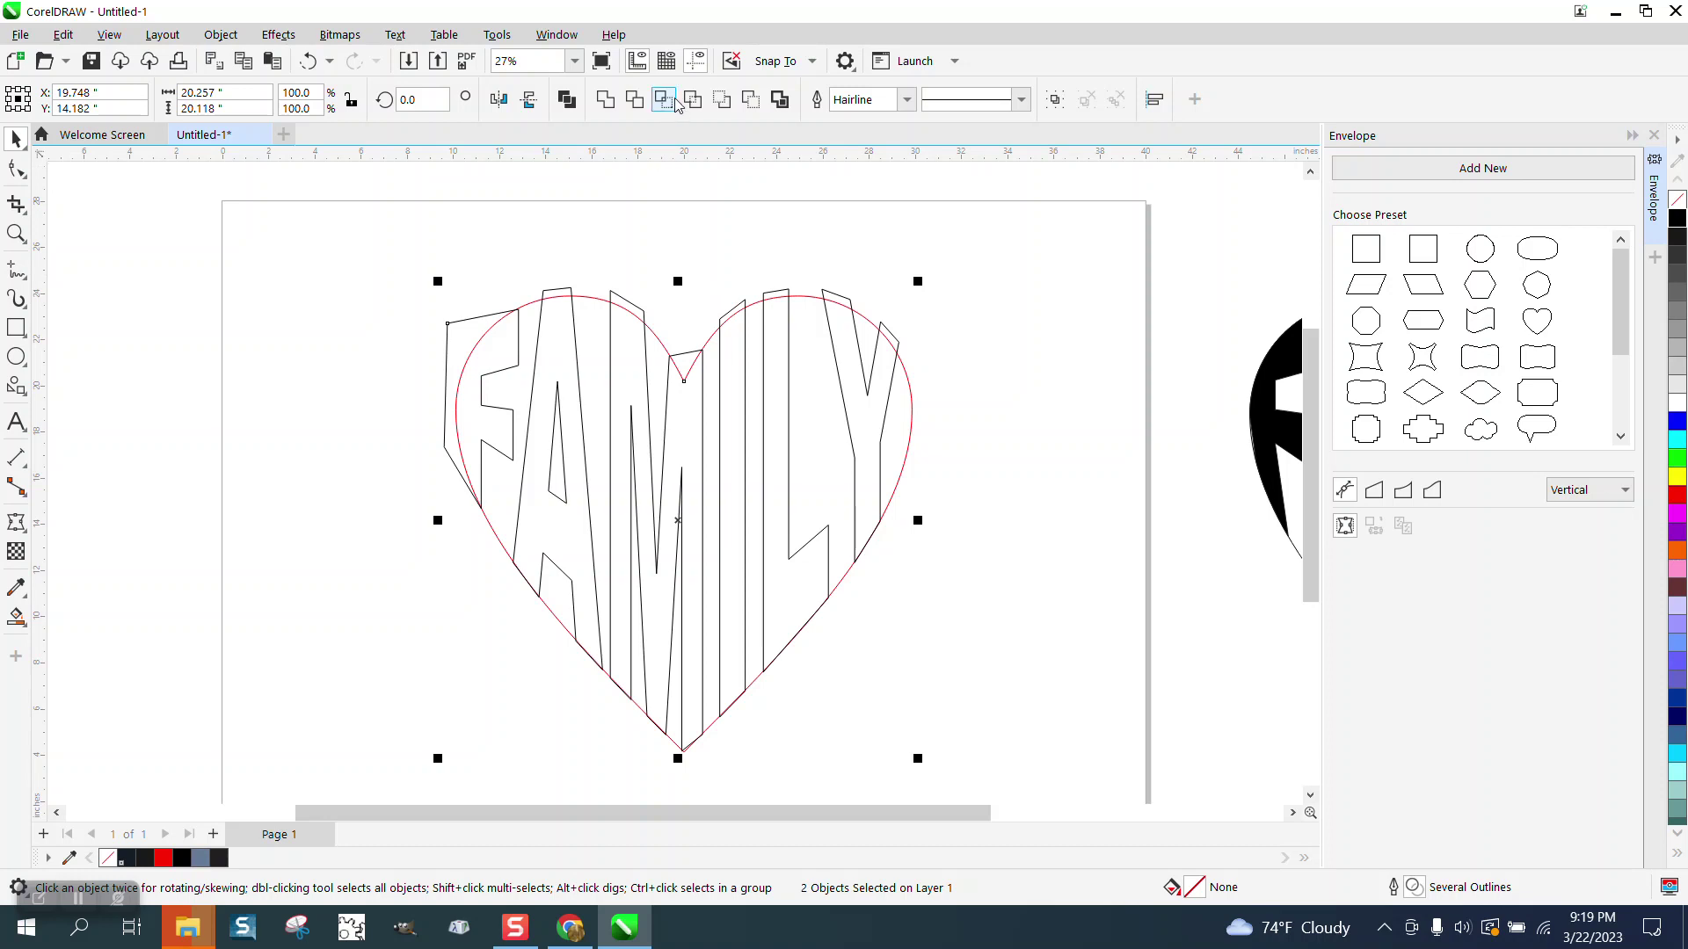
{"action": "left_click", "coordinate": [670, 104]}
{"action": "key", "text": "shift+Left"}
{"action": "key", "text": "shift+Left"}
{"action": "key", "text": "shift+Left"}
{"action": "key", "text": "shift+Left"}
{"action": "key", "text": "shift+Left"}
{"action": "key", "text": "shift+Left"}
{"action": "key", "text": "shift+Left"}
{"action": "key", "text": "shift+Left"}
{"action": "key", "text": "shift+Left"}
{"action": "key", "text": "shift+Left"}
{"action": "key", "text": "shift+Left"}
{"action": "key", "text": "shift+Left"}
{"action": "key", "text": "shift+Left"}
{"action": "key", "text": "shift+Left"}
{"action": "key", "text": "shift+Left"}
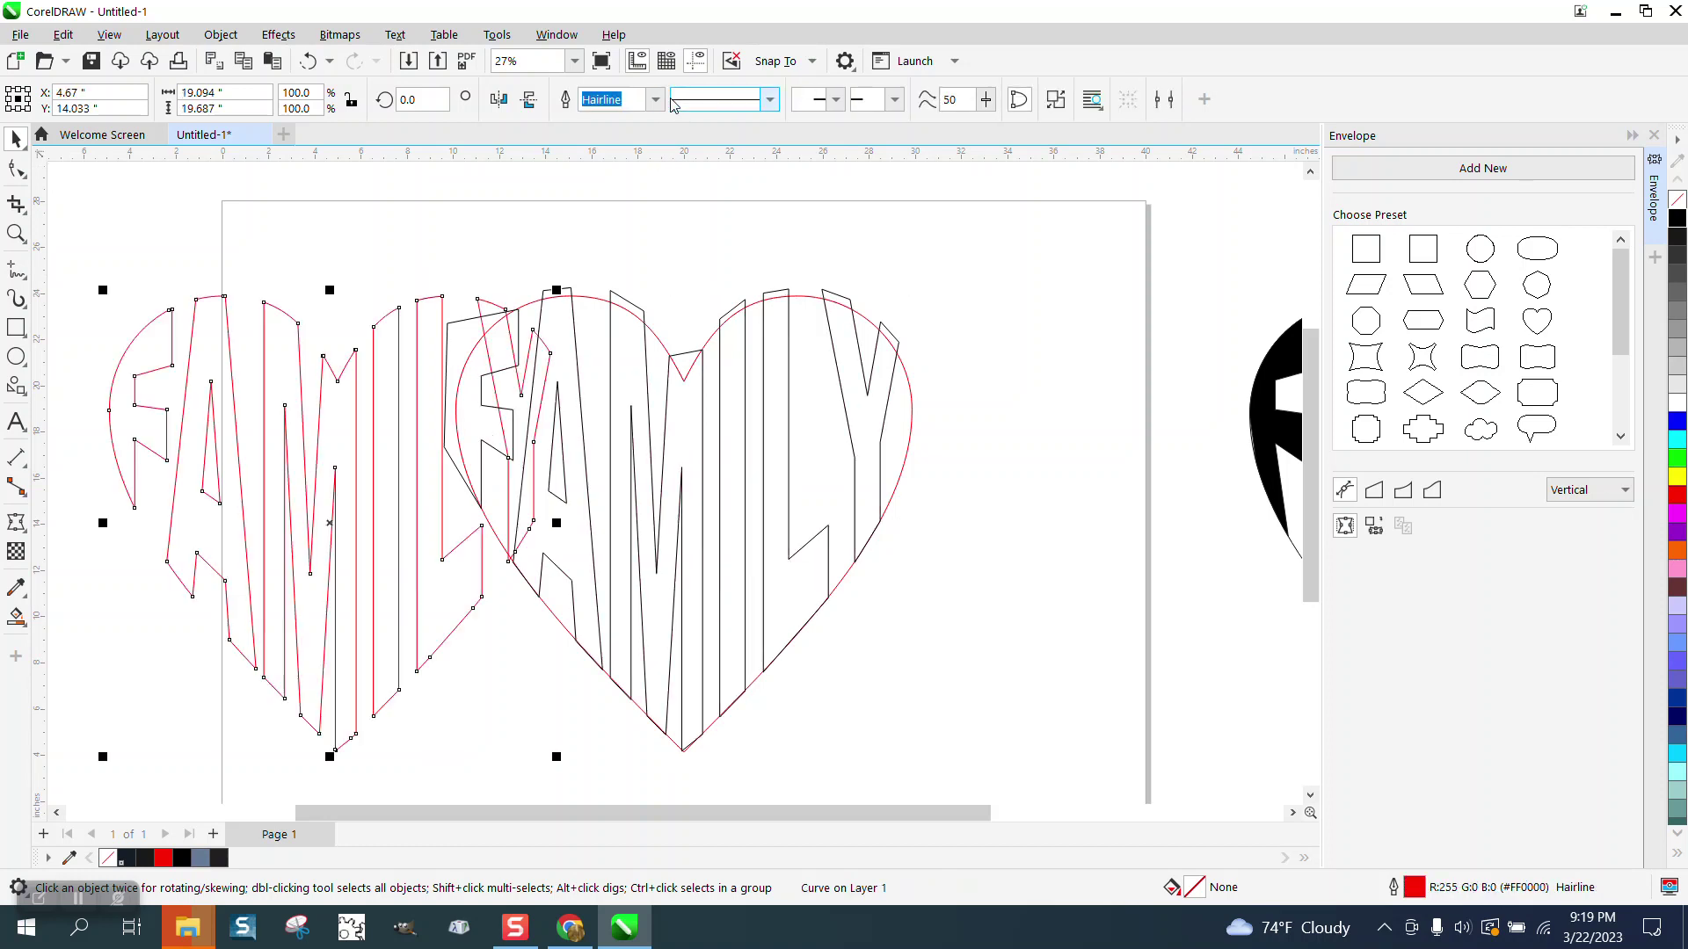
{"action": "scroll", "coordinate": [1036, 317], "scroll_direction": "down", "scroll_amount": 2}
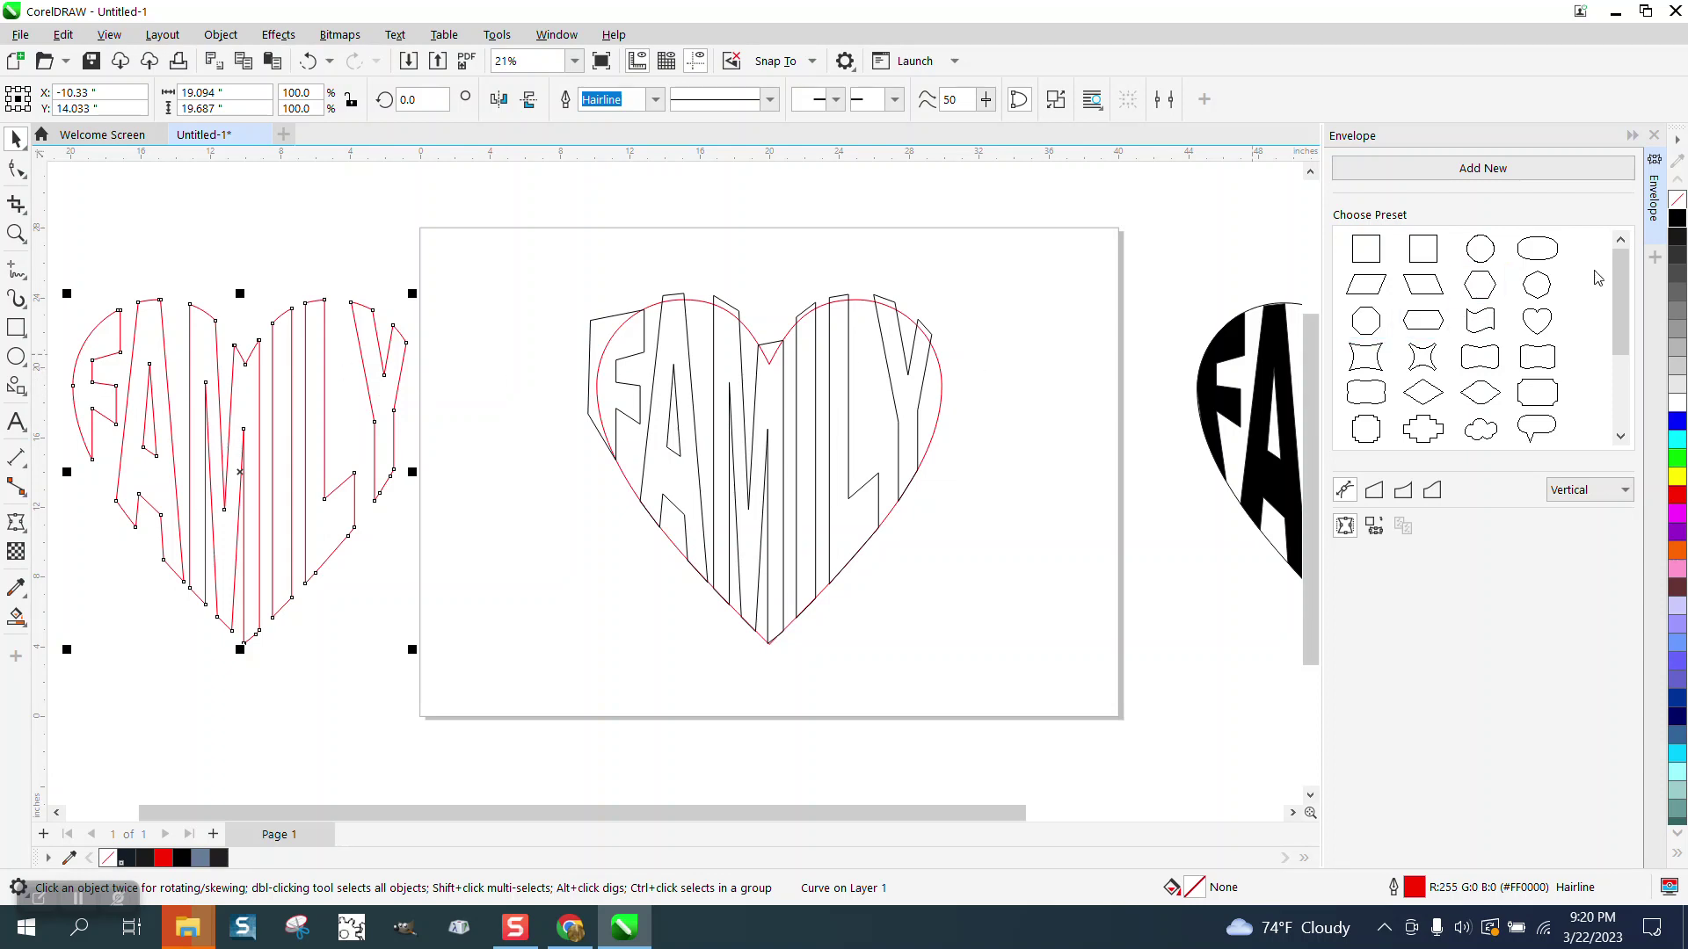
{"action": "left_click", "coordinate": [1676, 220]}
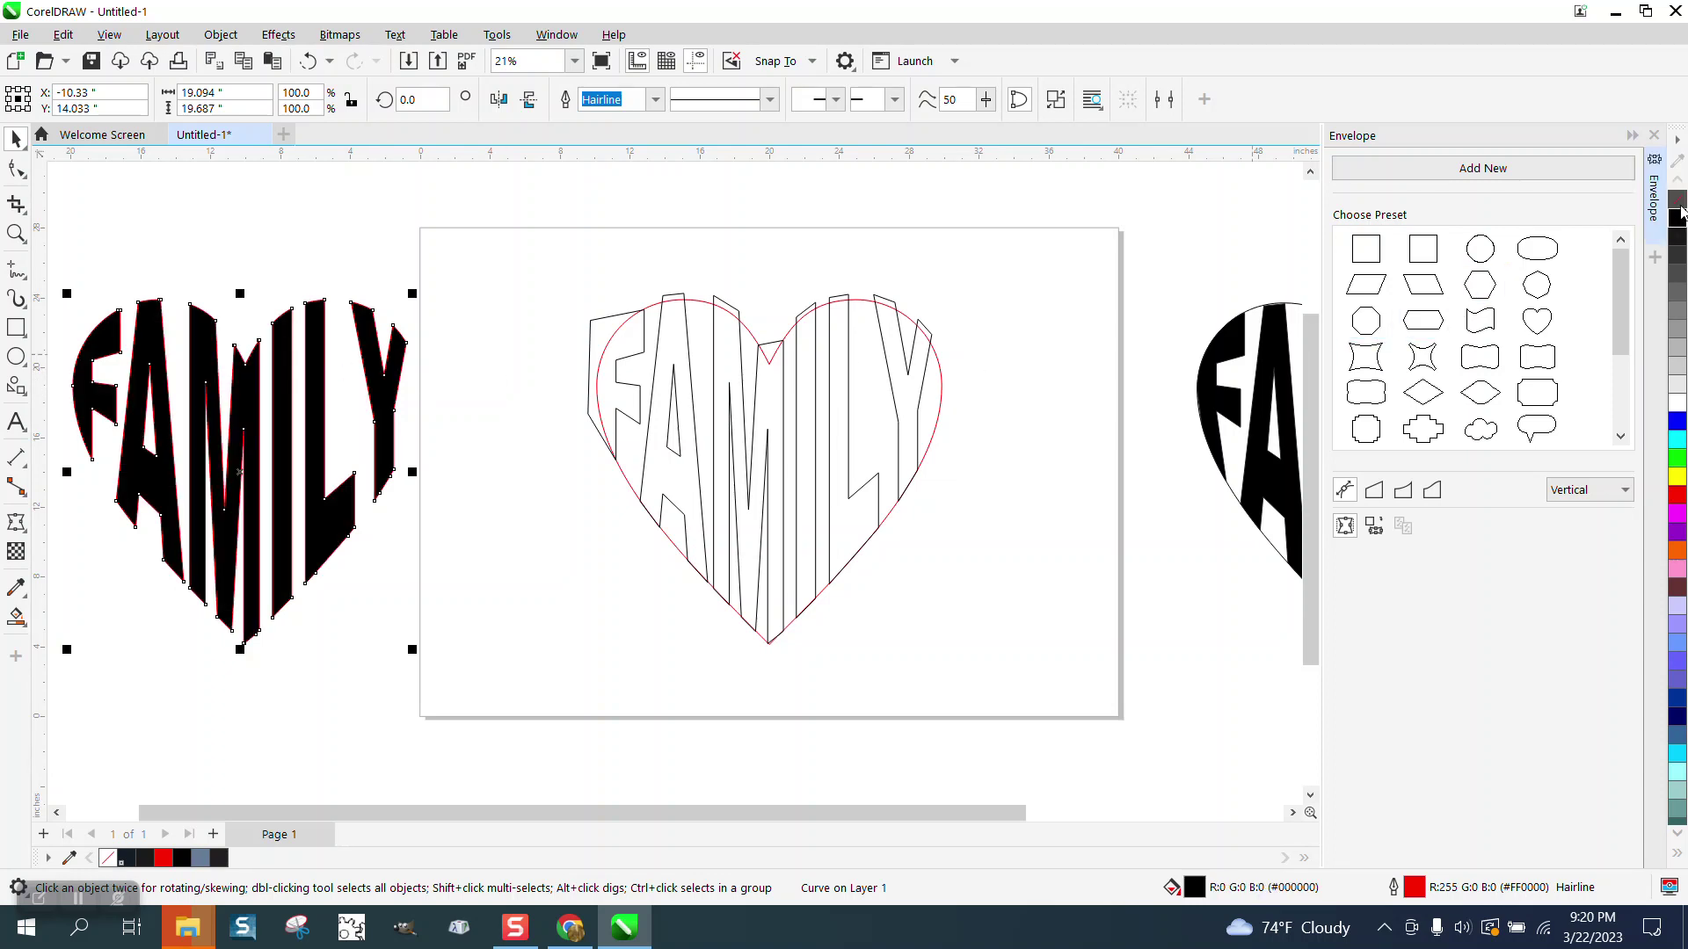
{"action": "right_click", "coordinate": [1677, 200]}
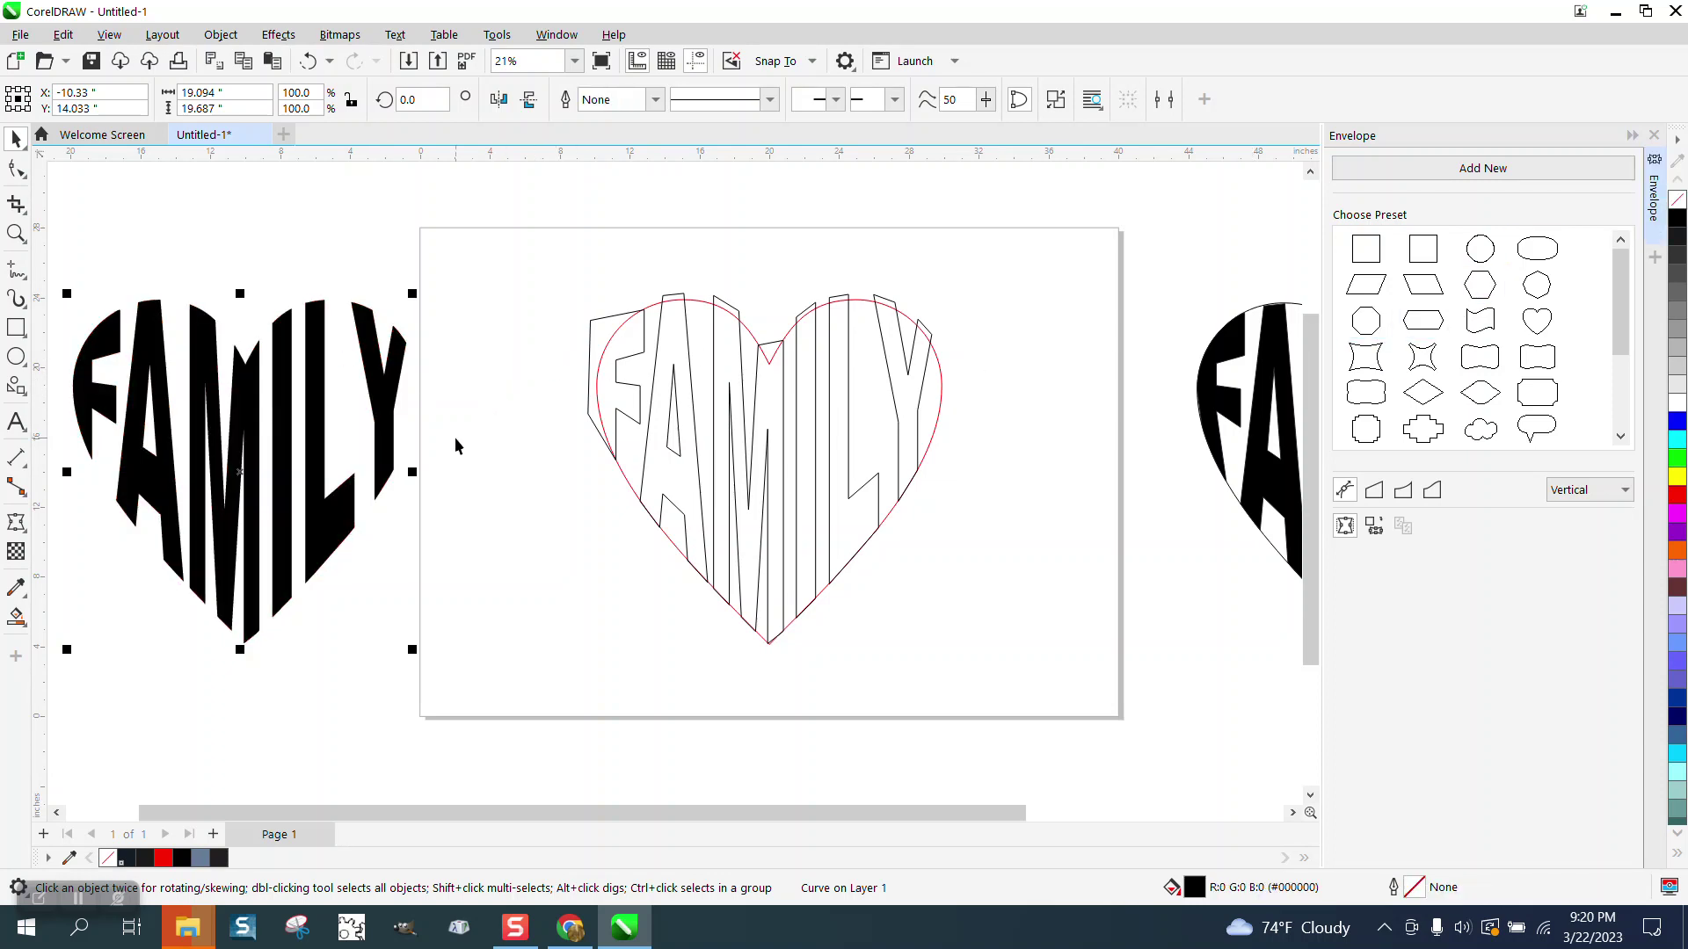
Move the heart onto the black letters and give it a black 16 pt outline
{"action": "left_click", "coordinate": [654, 306]}
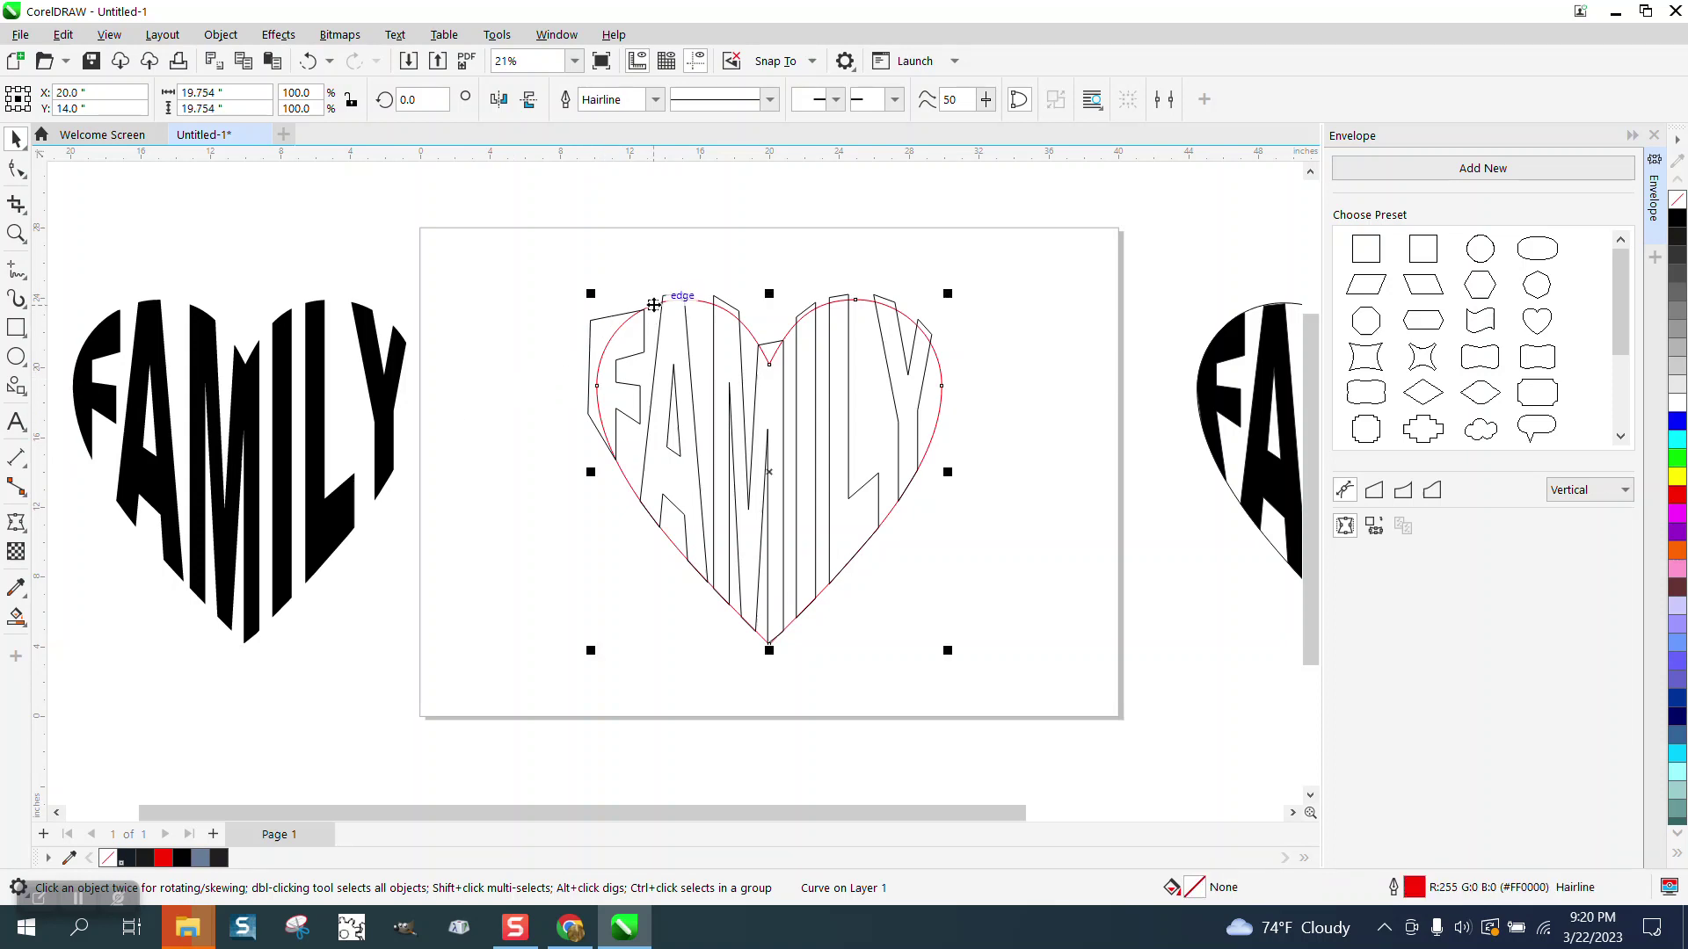
{"action": "key", "text": "Left"}
{"action": "key", "text": "Left"}
{"action": "key", "text": "Left"}
{"action": "key", "text": "Left"}
{"action": "key", "text": "Left"}
{"action": "key", "text": "Left"}
{"action": "key", "text": "Left"}
{"action": "key", "text": "Left"}
{"action": "key", "text": "Left"}
{"action": "key", "text": "Left"}
{"action": "key", "text": "Left"}
{"action": "key", "text": "Left"}
{"action": "key", "text": "Left"}
{"action": "key", "text": "Left"}
{"action": "key", "text": "Left"}
{"action": "key", "text": "Left"}
{"action": "key", "text": "Left"}
{"action": "key", "text": "Left"}
{"action": "key", "text": "Left"}
{"action": "key", "text": "Left"}
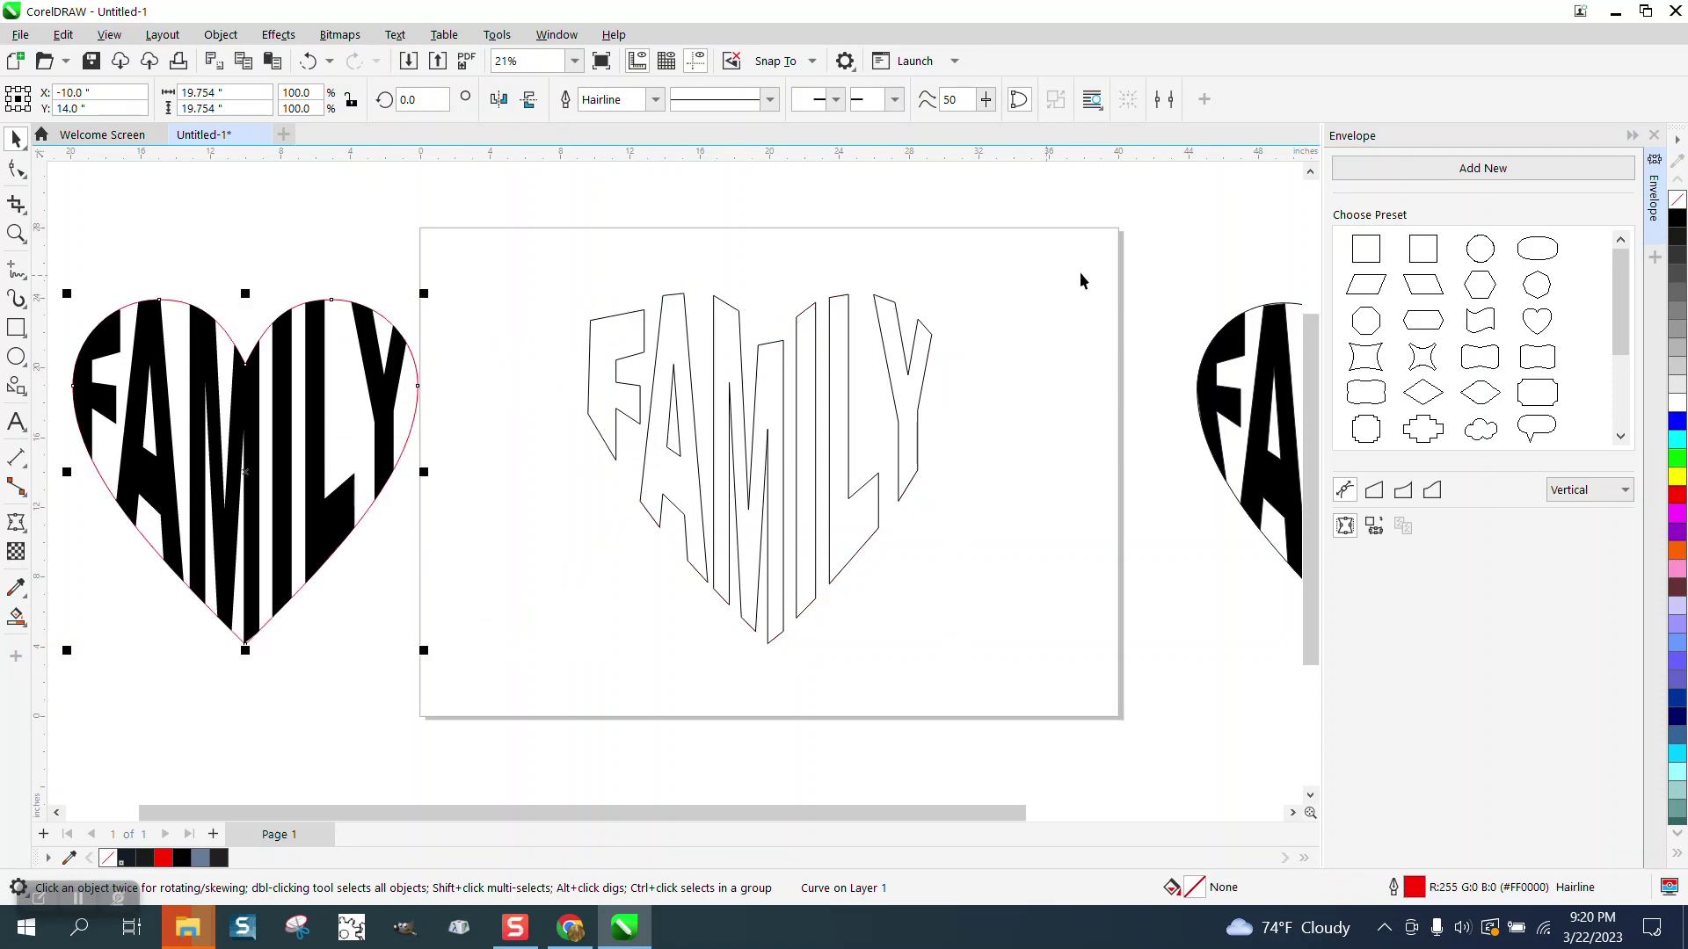
{"action": "right_click", "coordinate": [1676, 218]}
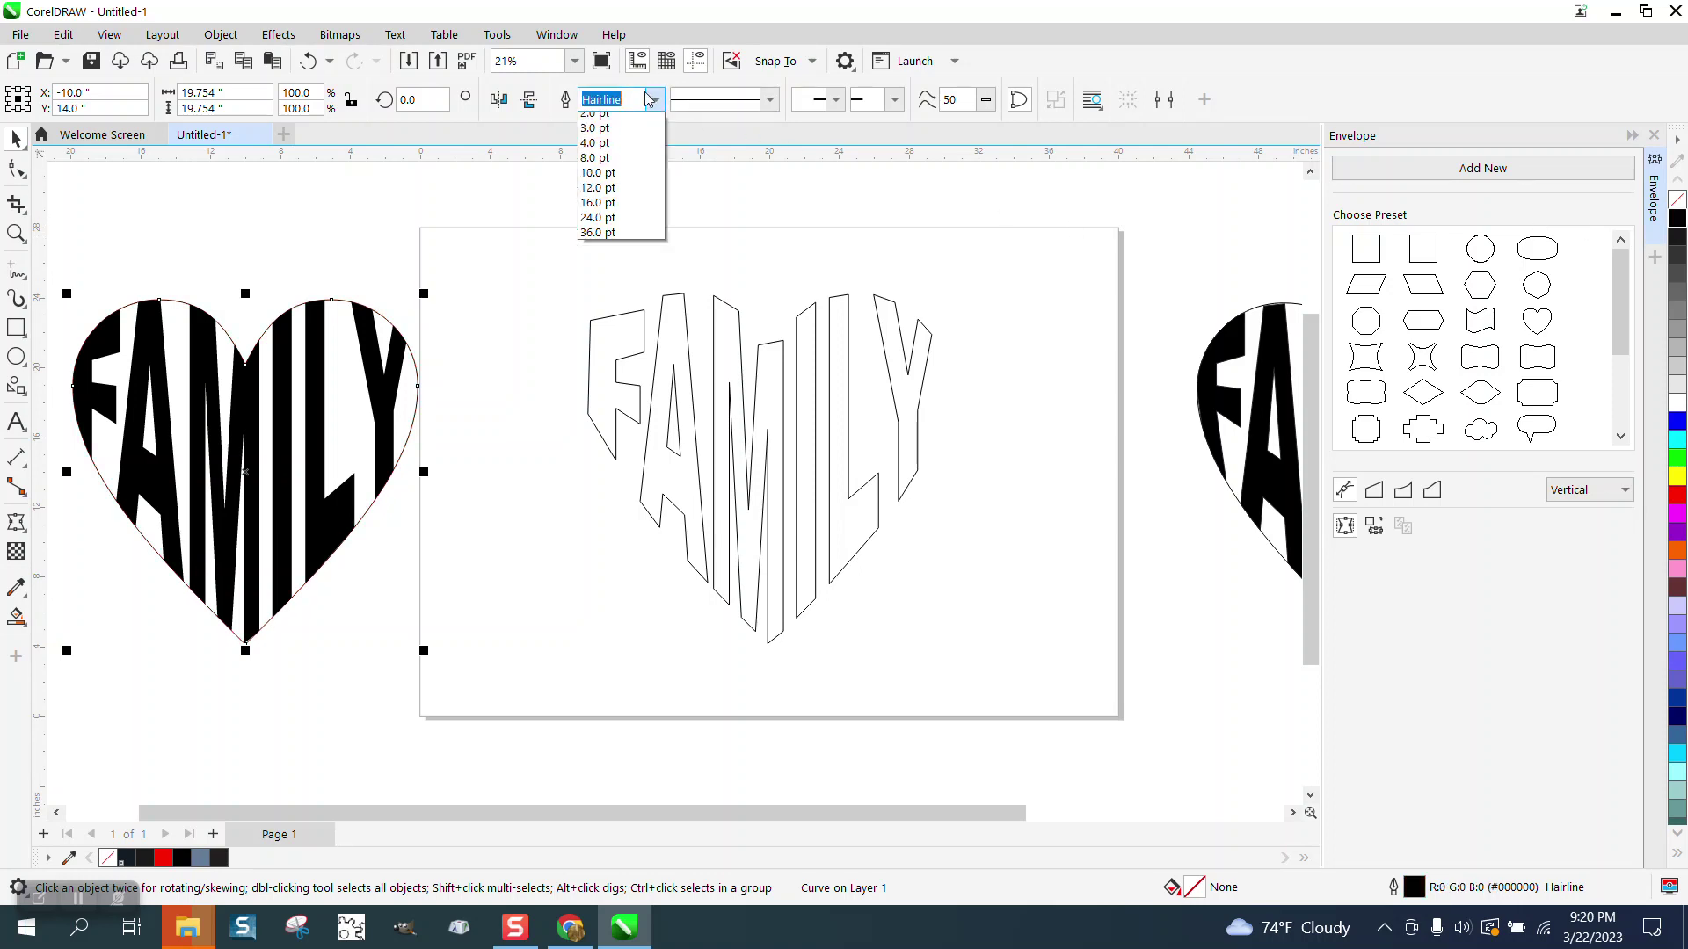
{"action": "left_click", "coordinate": [612, 210]}
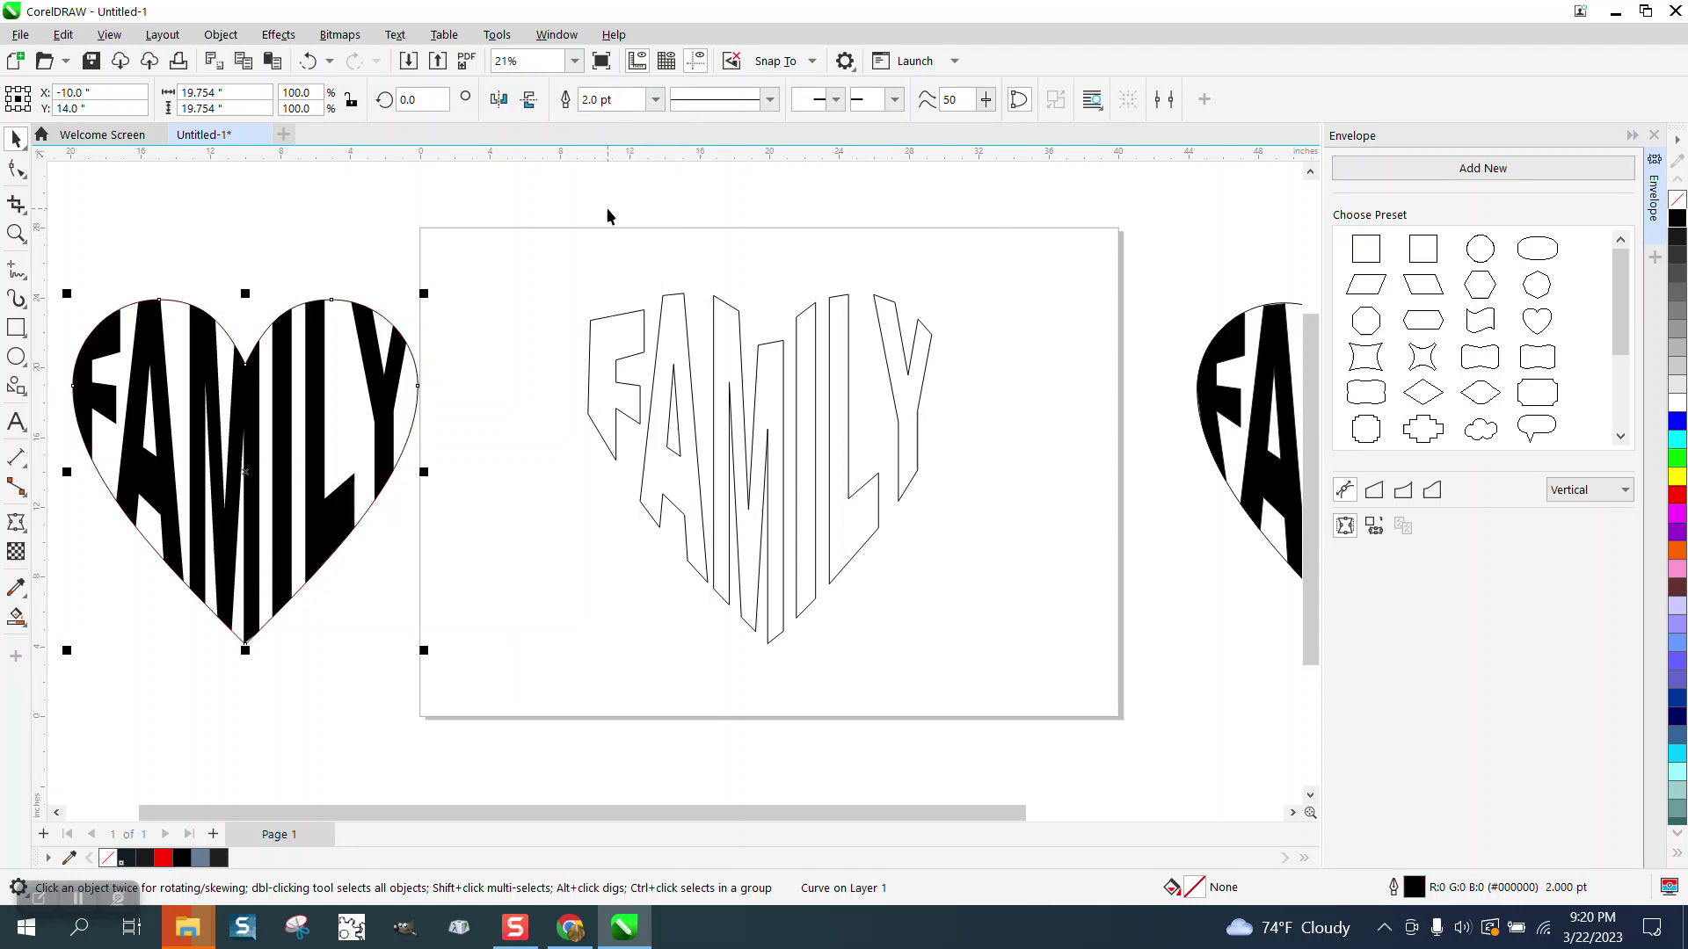
{"action": "left_click", "coordinate": [655, 100]}
{"action": "left_click", "coordinate": [610, 305]}
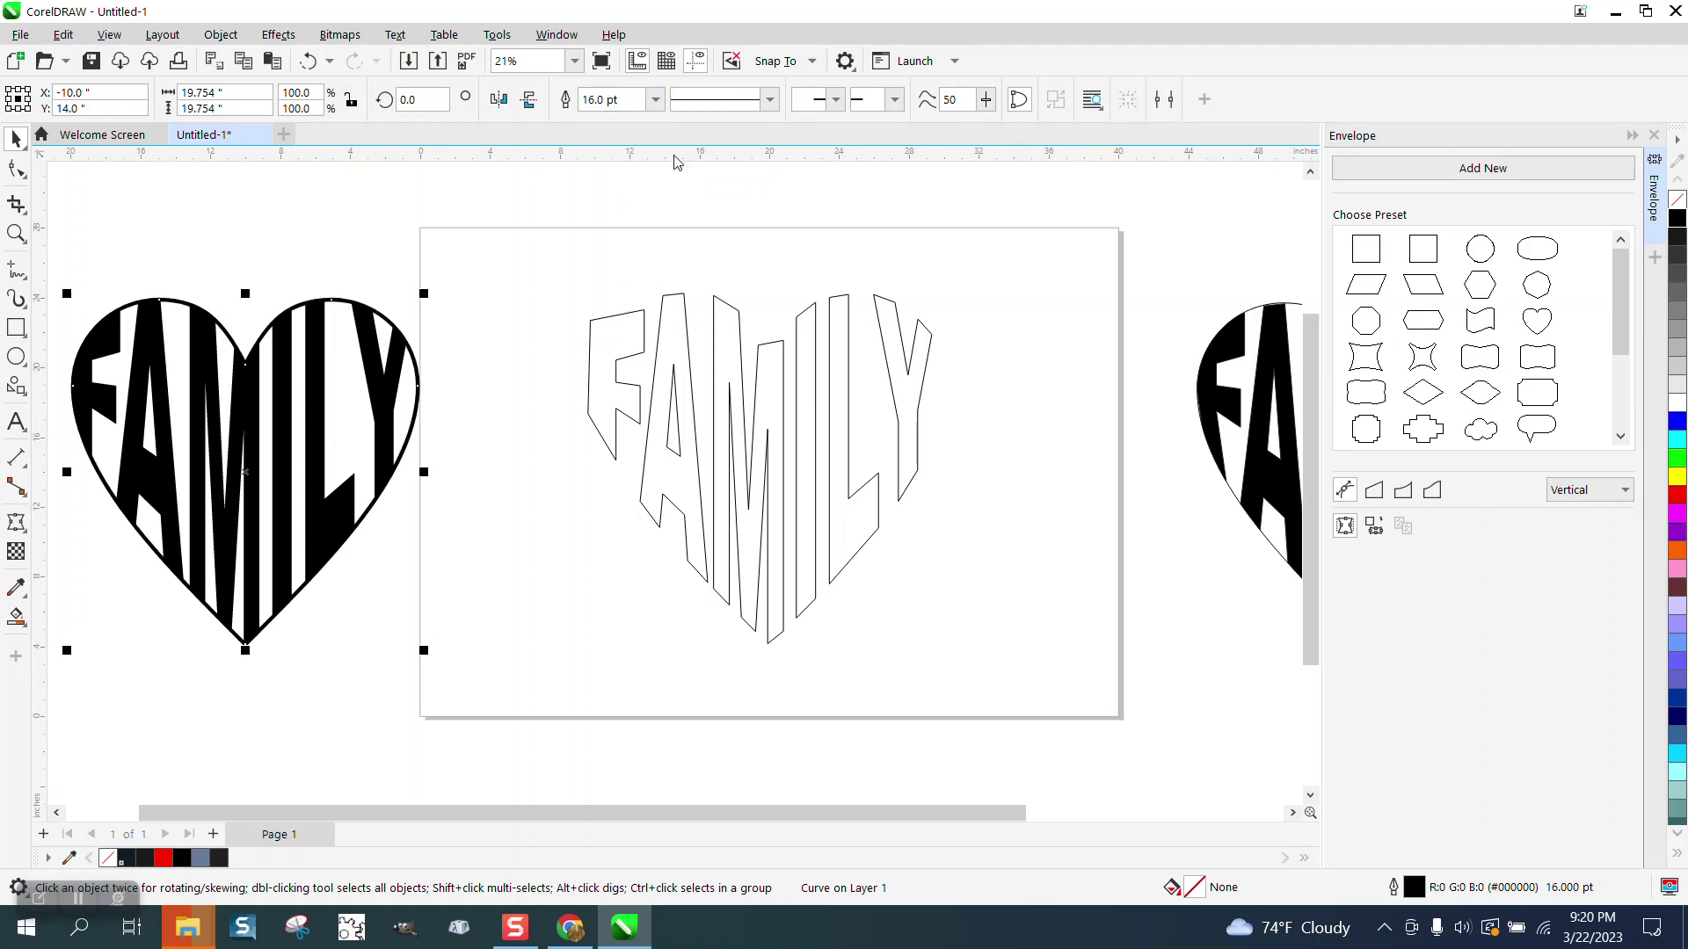
Set the heart outline to Scale with object, then select heart and letters
{"action": "key", "text": "F12"}
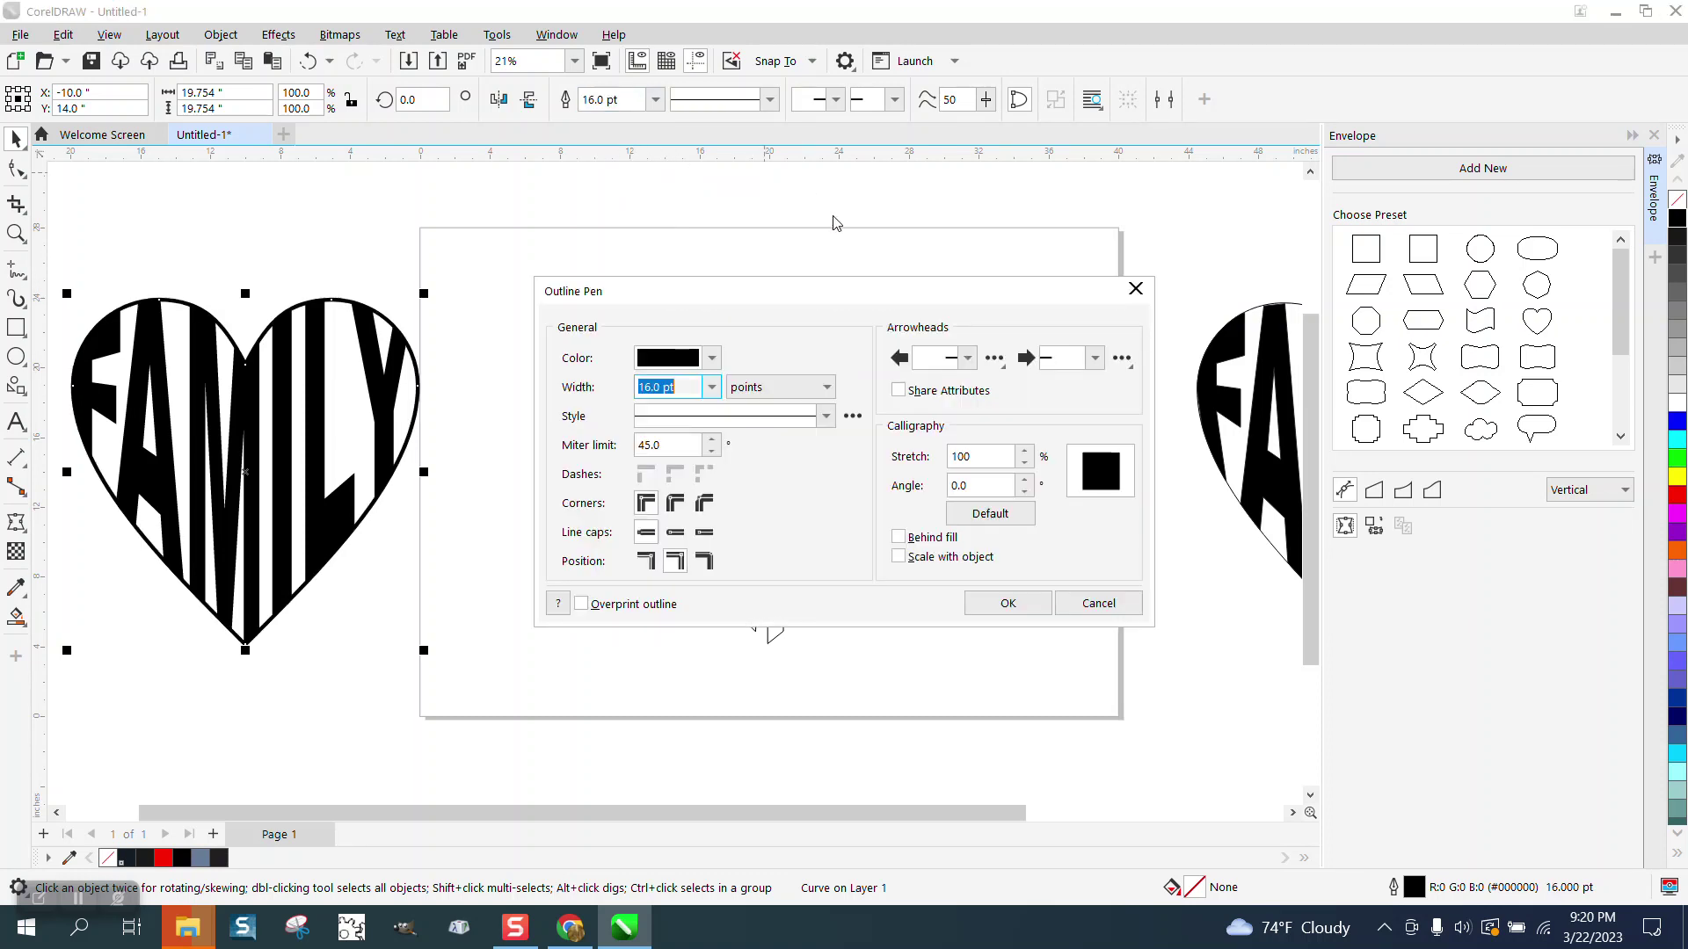
{"action": "left_click", "coordinate": [899, 557]}
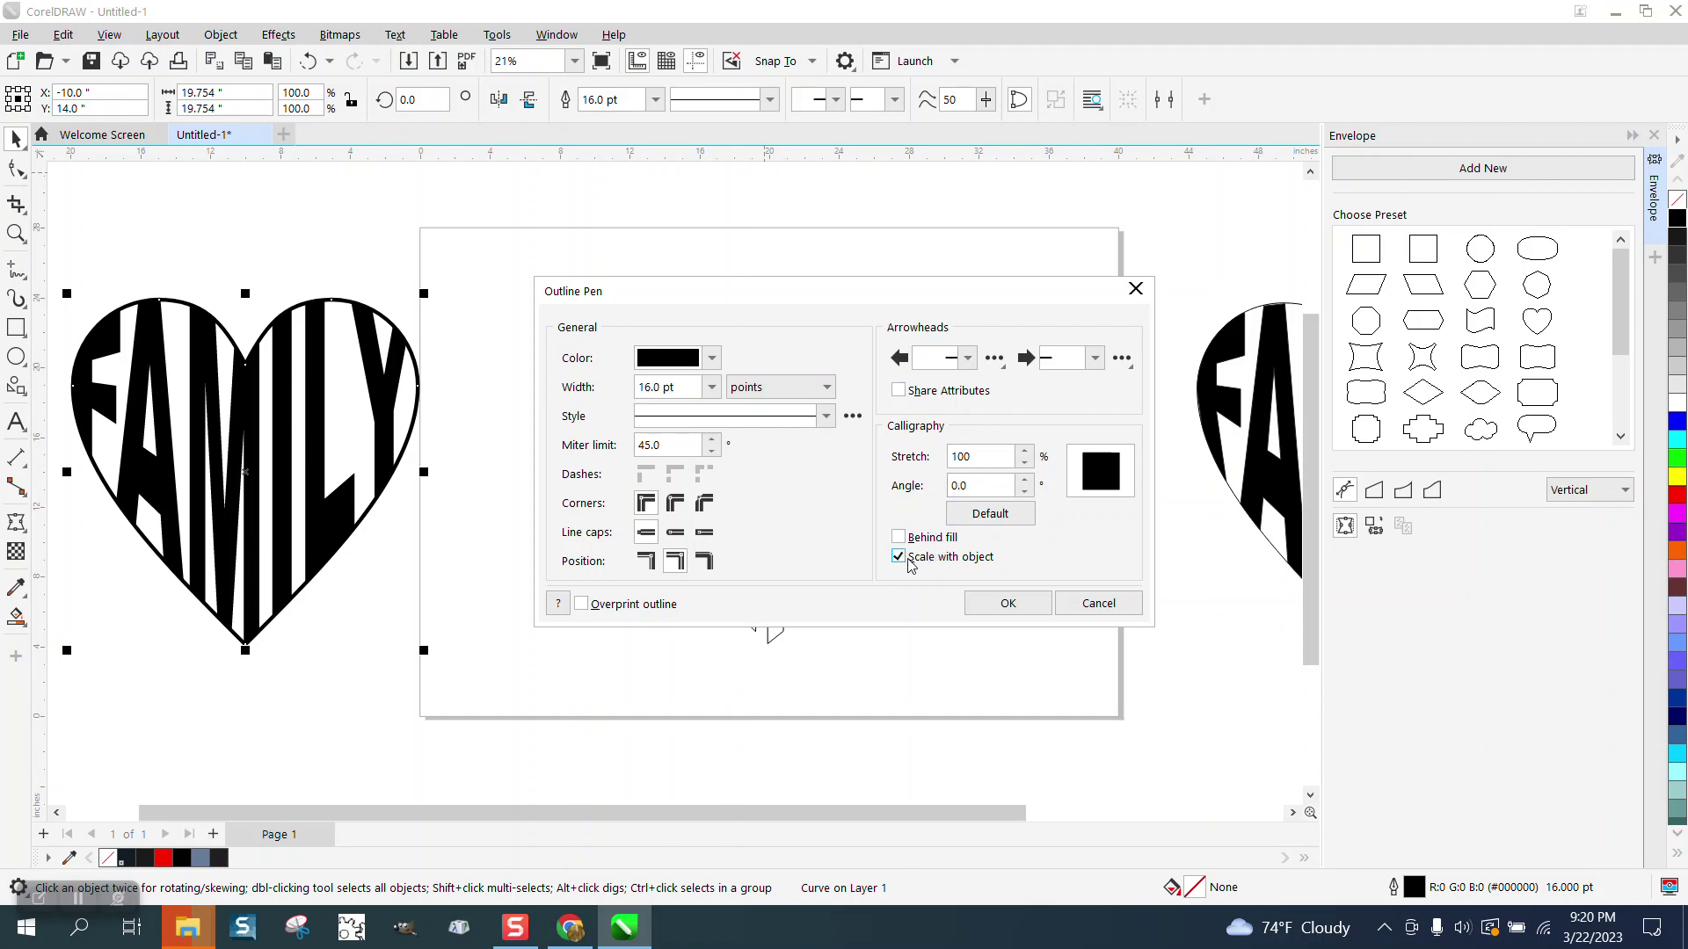
{"action": "left_click", "coordinate": [1005, 603]}
{"action": "scroll", "coordinate": [400, 536], "scroll_direction": "down", "scroll_amount": 1}
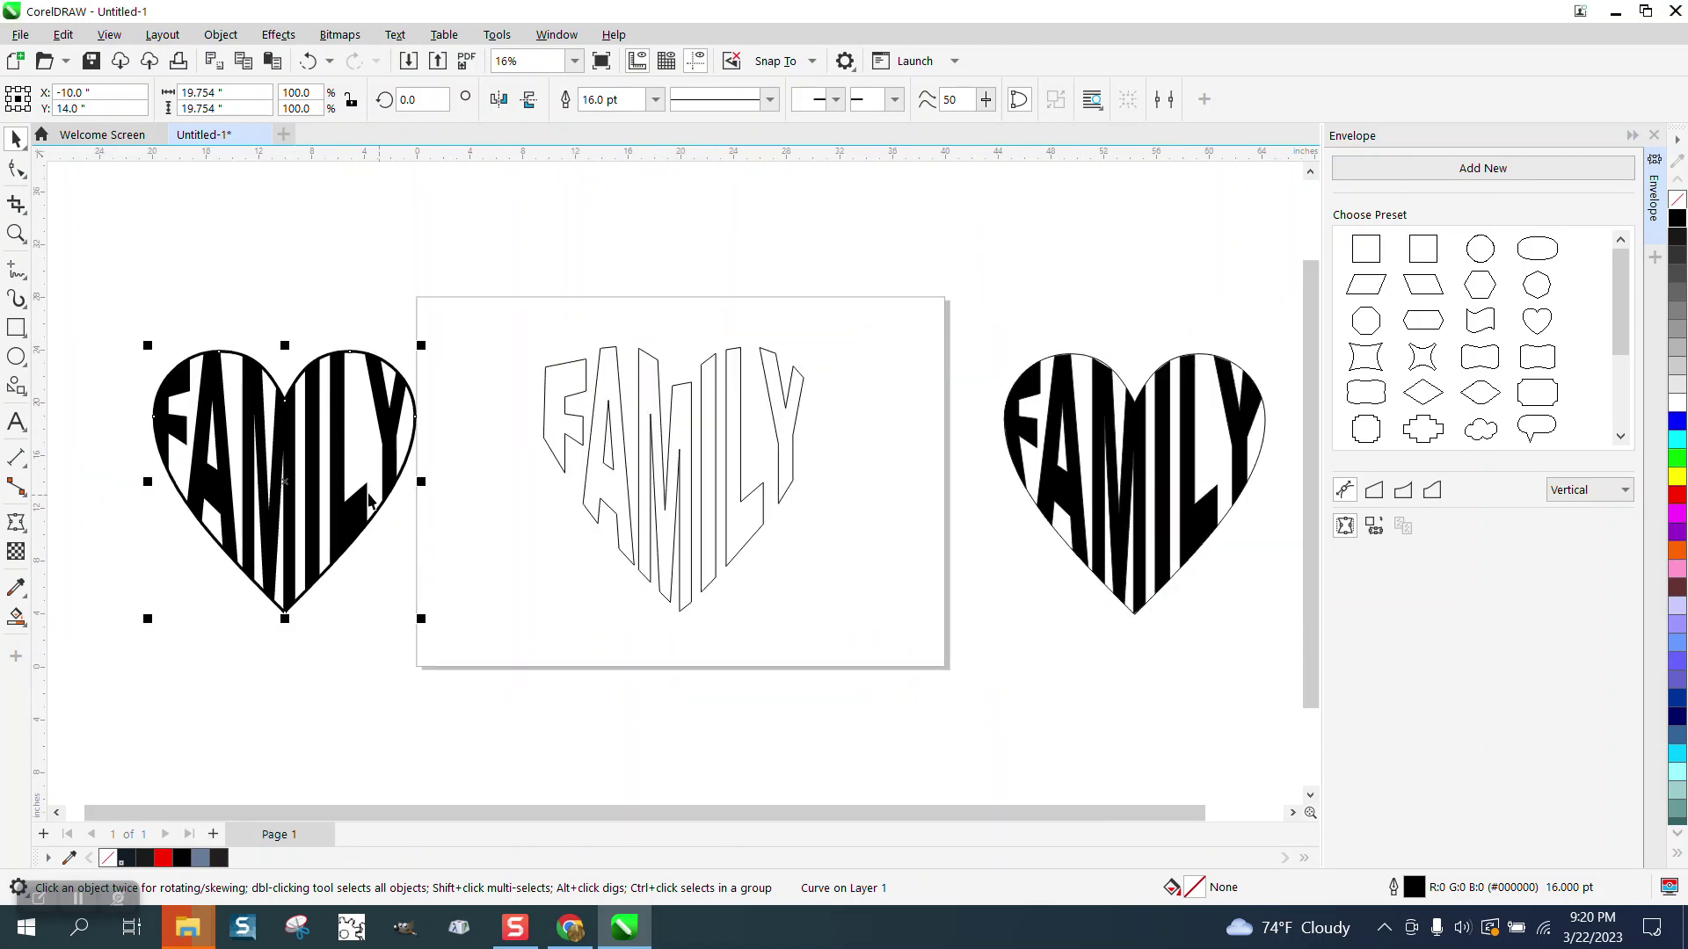
{"action": "left_click_drag", "start_coordinate": [134, 339], "coordinate": [399, 593]}
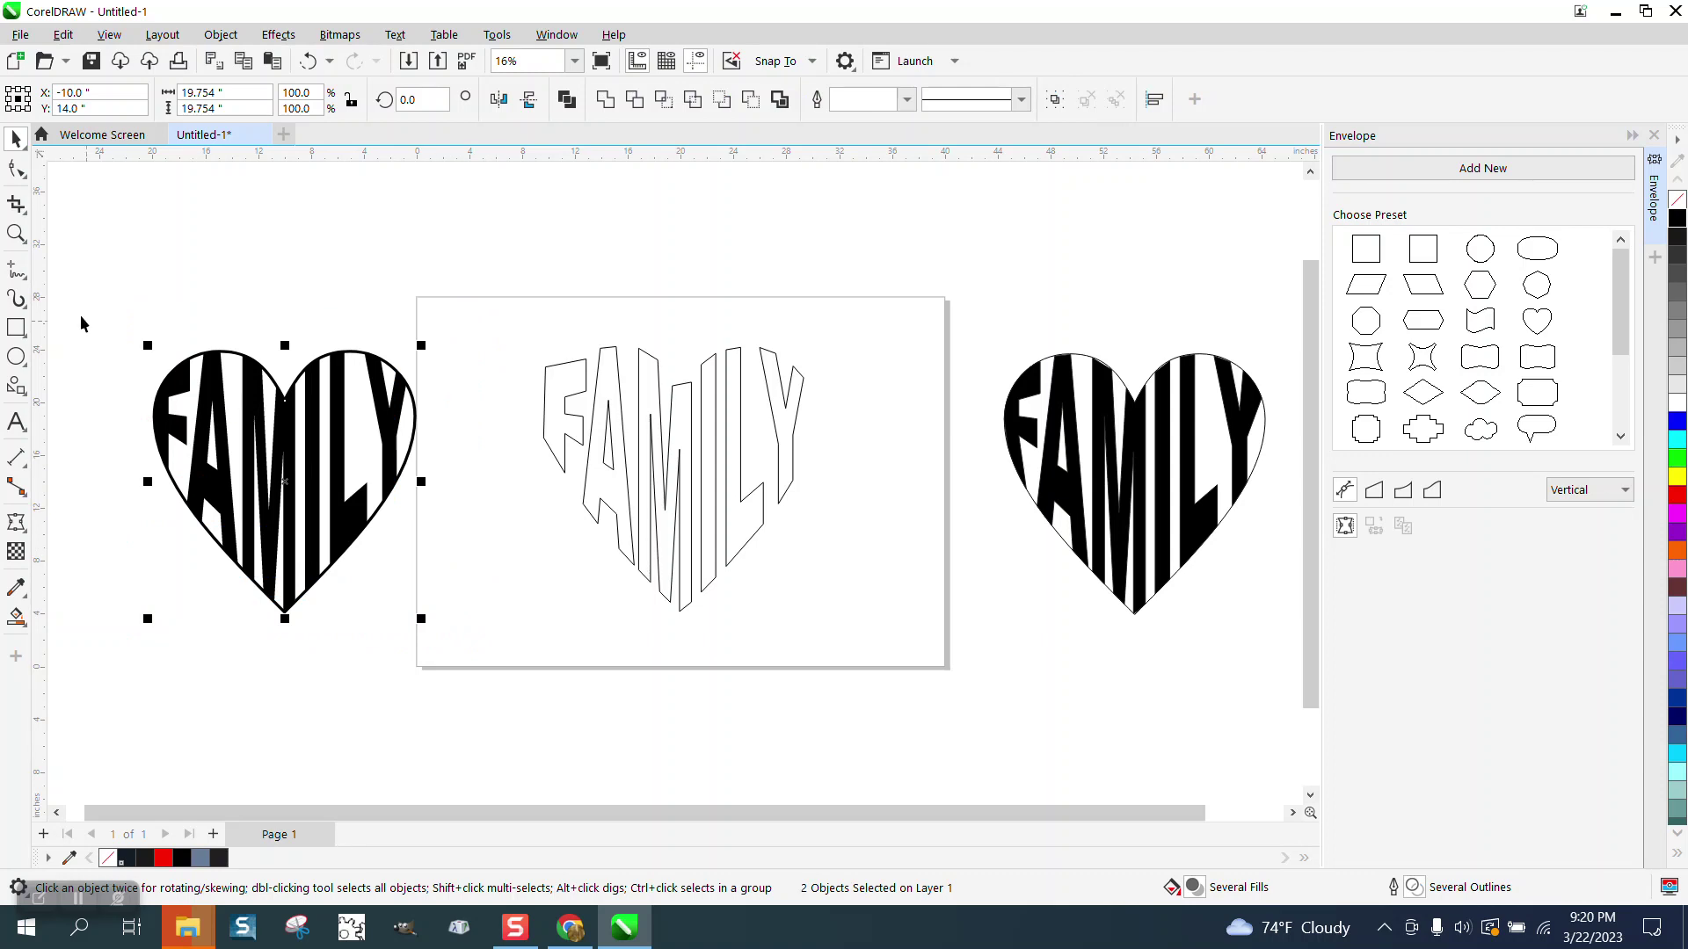
{"action": "left_click", "coordinate": [16, 233]}
{"action": "left_click_drag", "start_coordinate": [122, 308], "coordinate": [515, 667]}
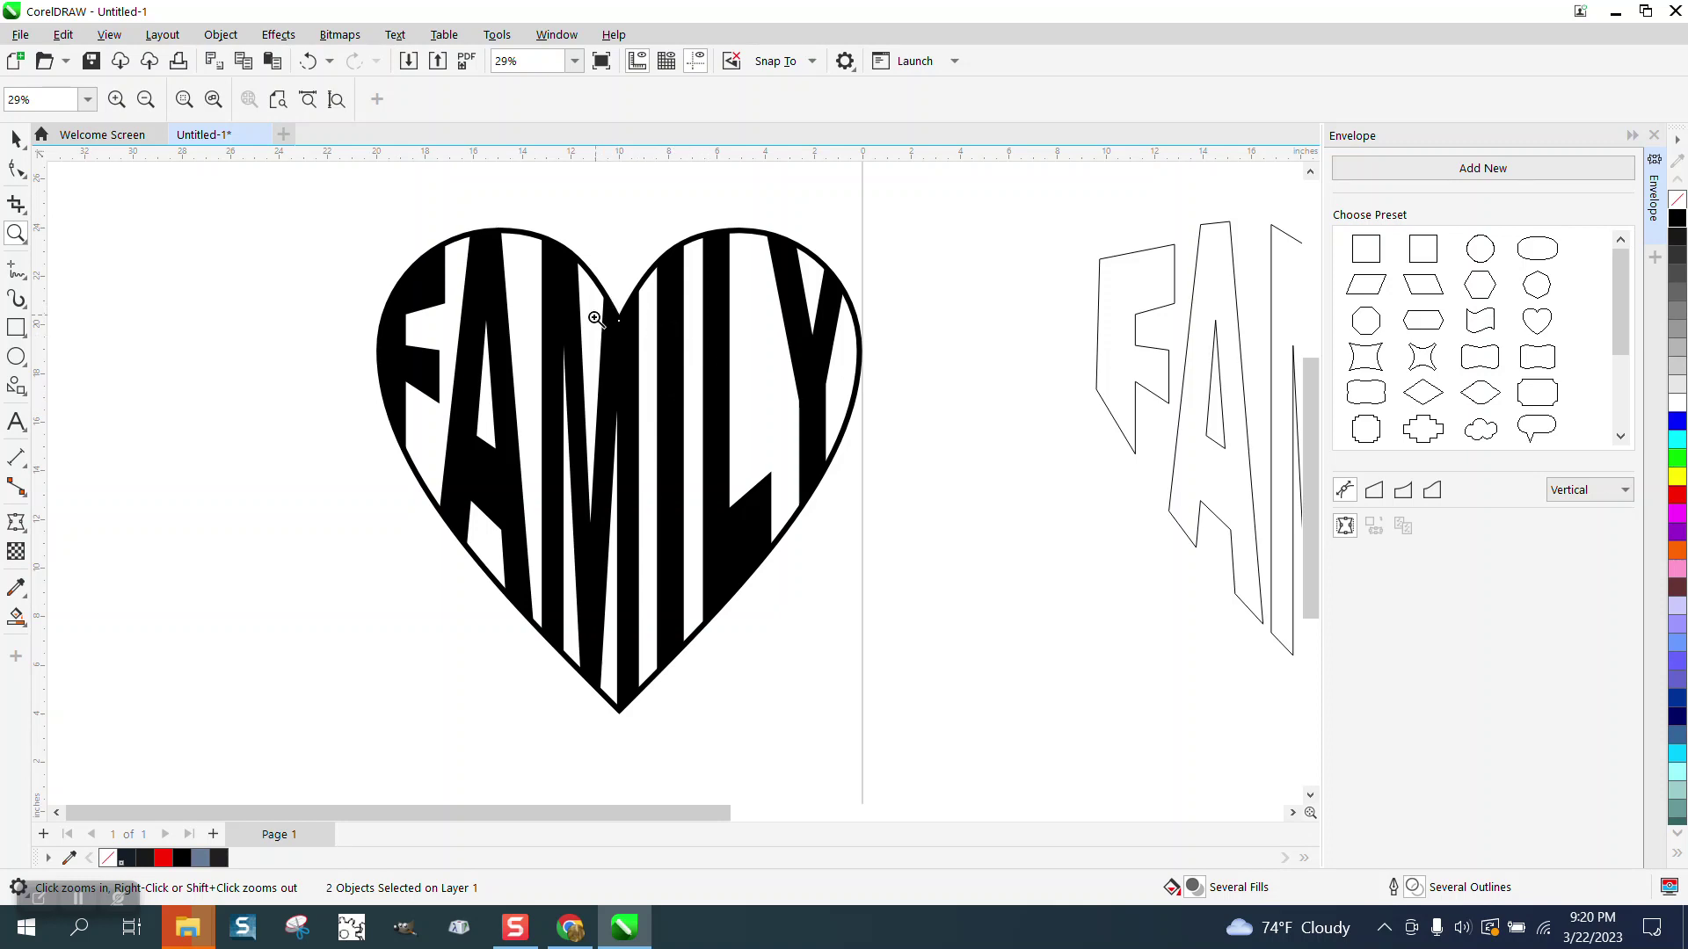
{"action": "scroll", "coordinate": [598, 321], "scroll_direction": "down", "scroll_amount": 3}
{"action": "scroll", "coordinate": [557, 350], "scroll_direction": "down", "scroll_amount": 1}
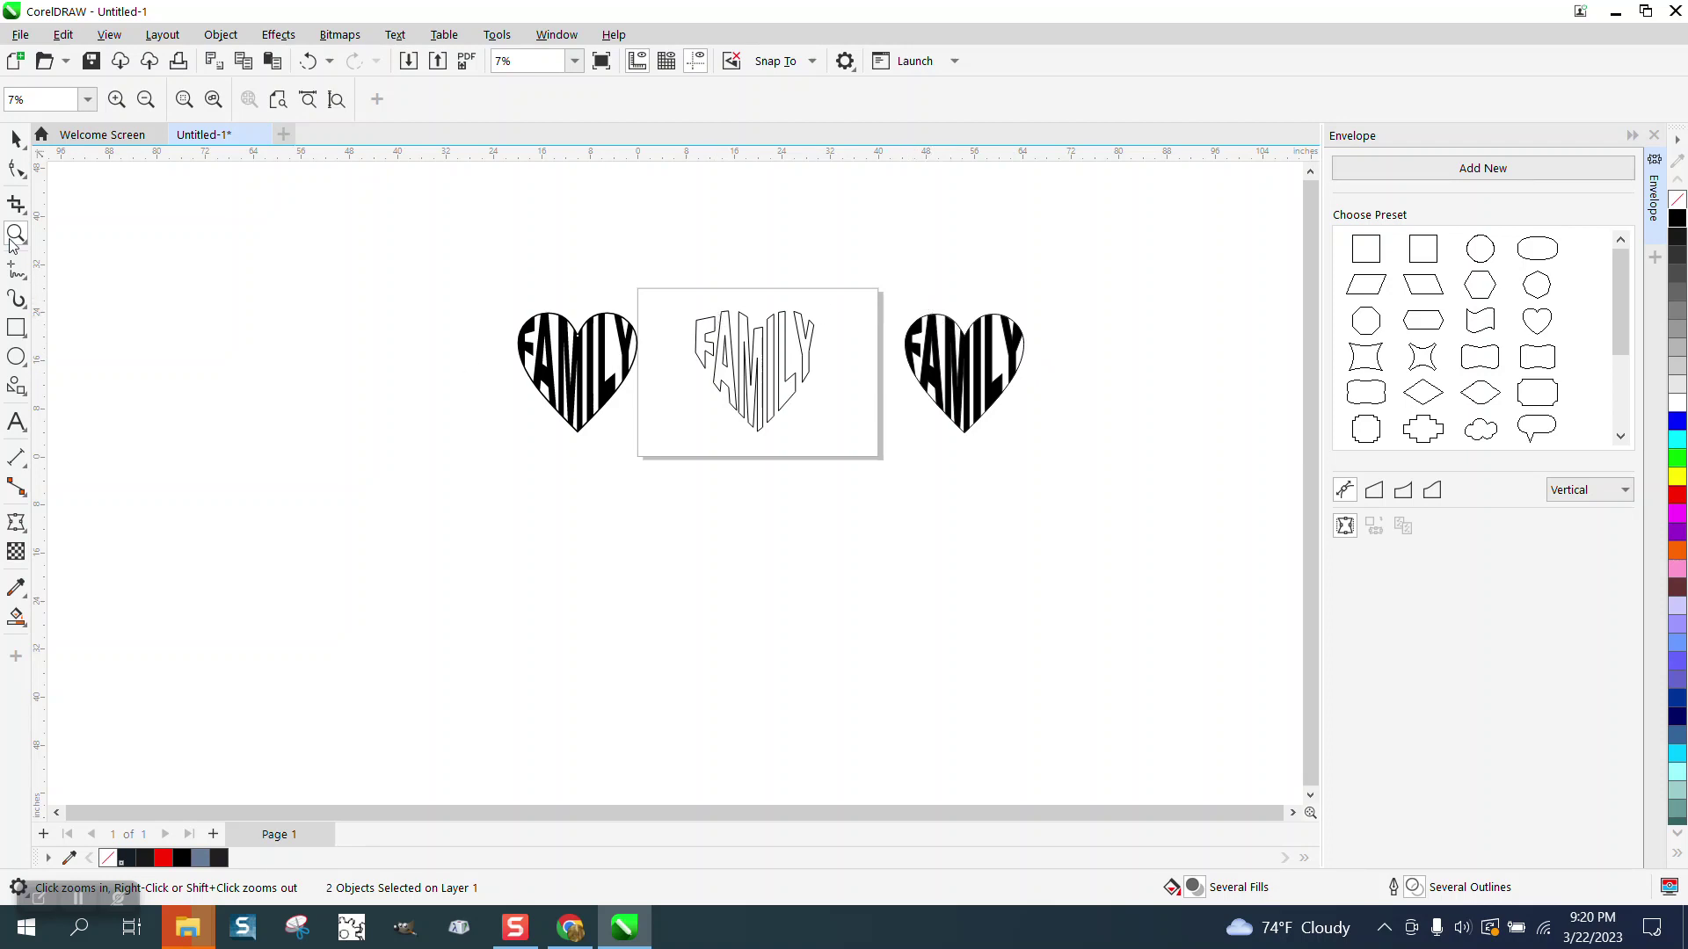
{"action": "left_click_drag", "start_coordinate": [513, 290], "coordinate": [934, 476]}
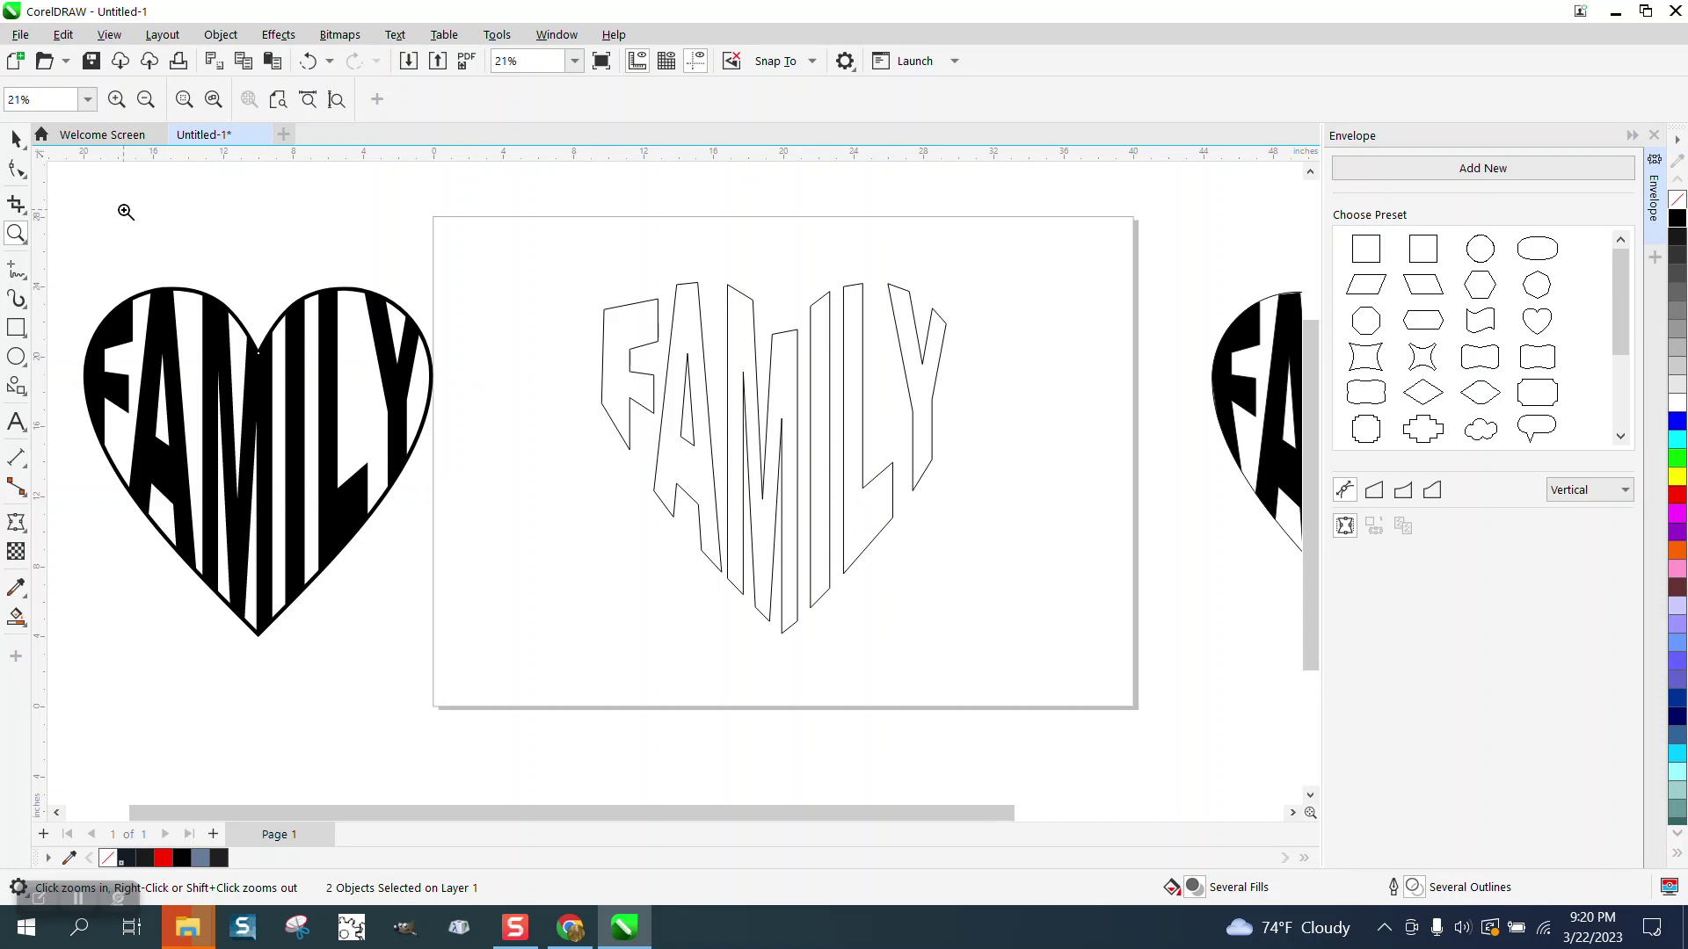
{"action": "left_click", "coordinate": [14, 141]}
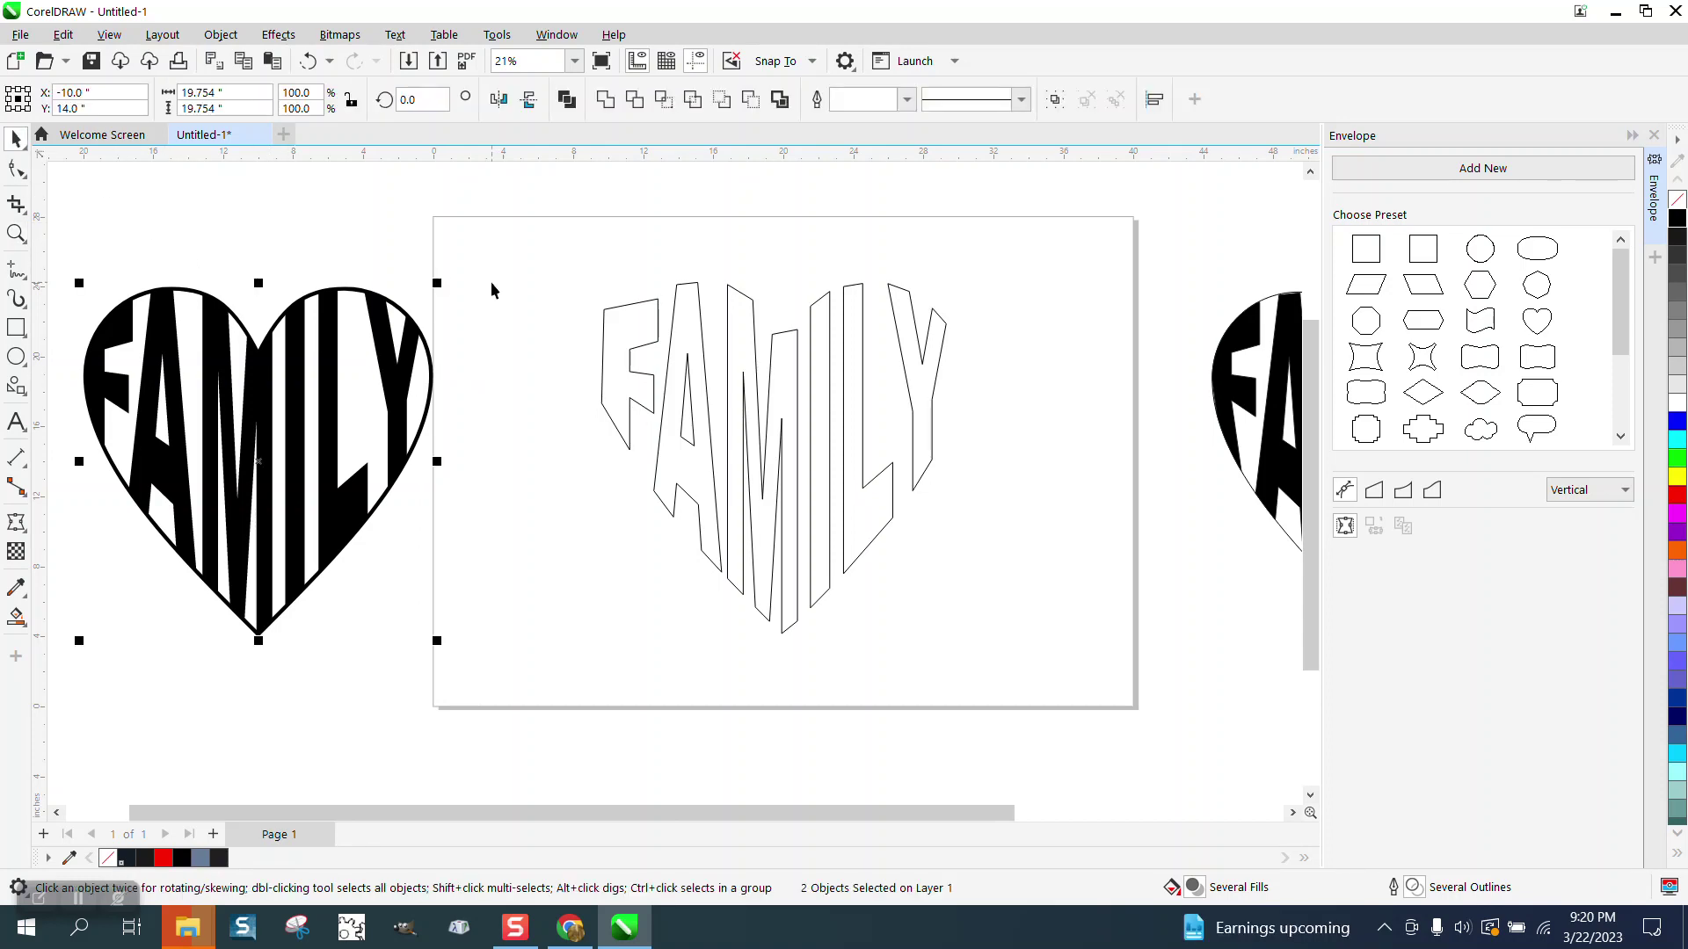
Nudge the black letters aside and move the thick heart onto the outlined FAMILY text
{"action": "left_click", "coordinate": [373, 274]}
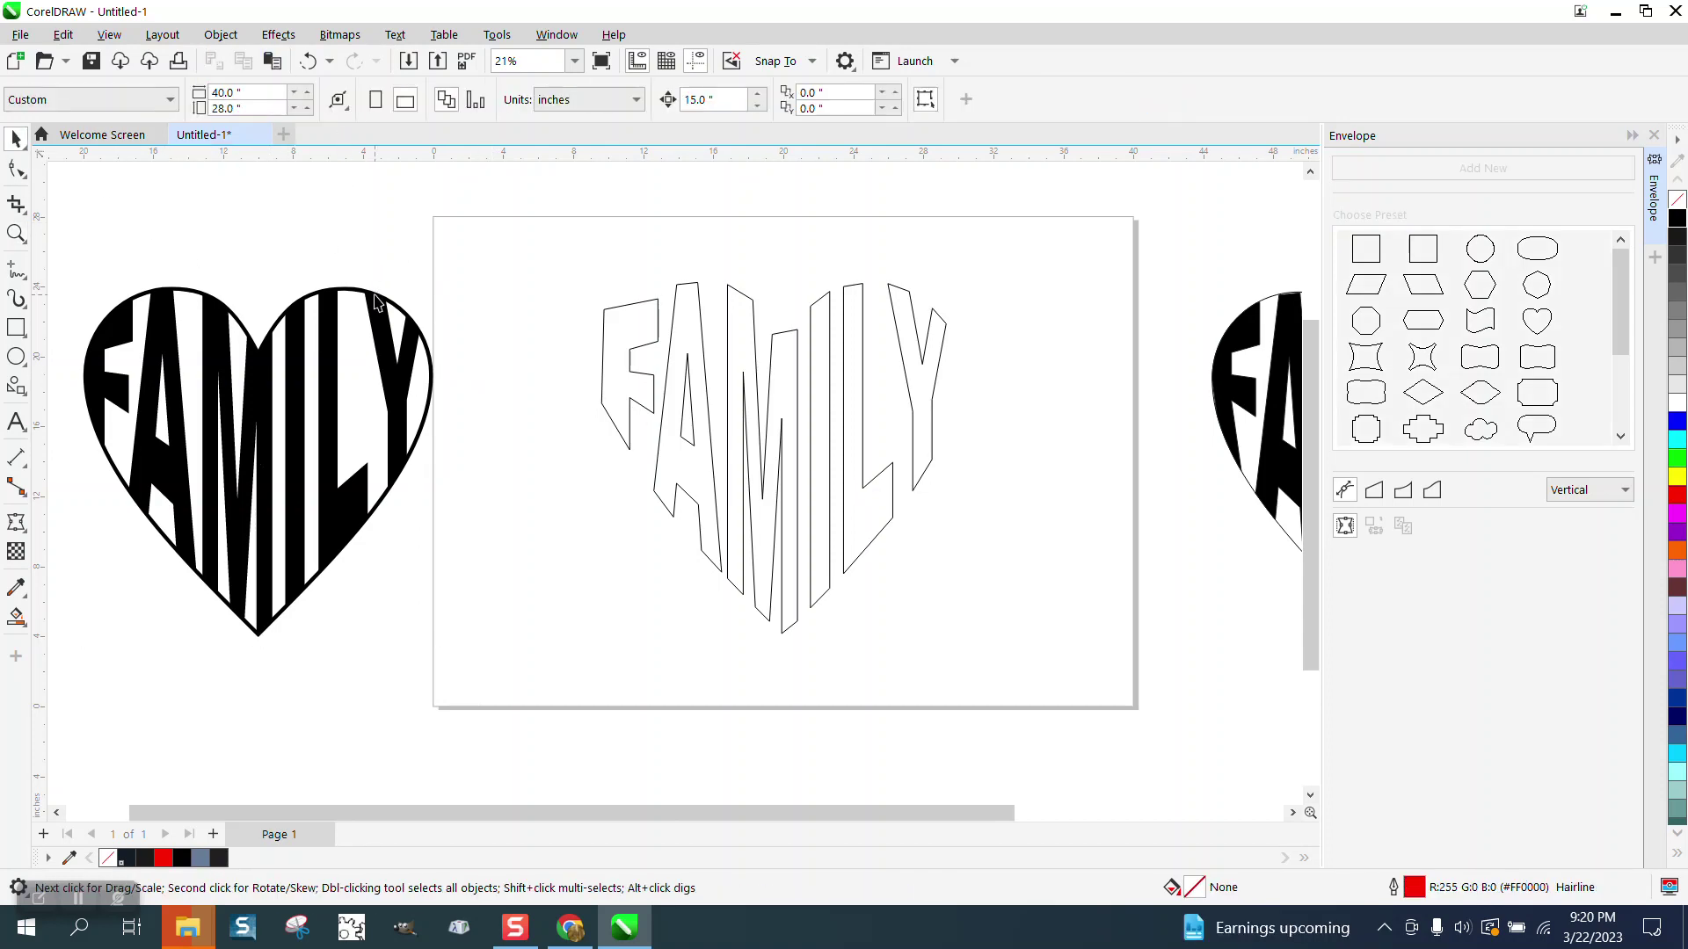
{"action": "left_click", "coordinate": [380, 299]}
{"action": "key", "text": "ctrl+z"}
{"action": "key", "text": "Right"}
{"action": "key", "text": "Right"}
{"action": "key", "text": "Right"}
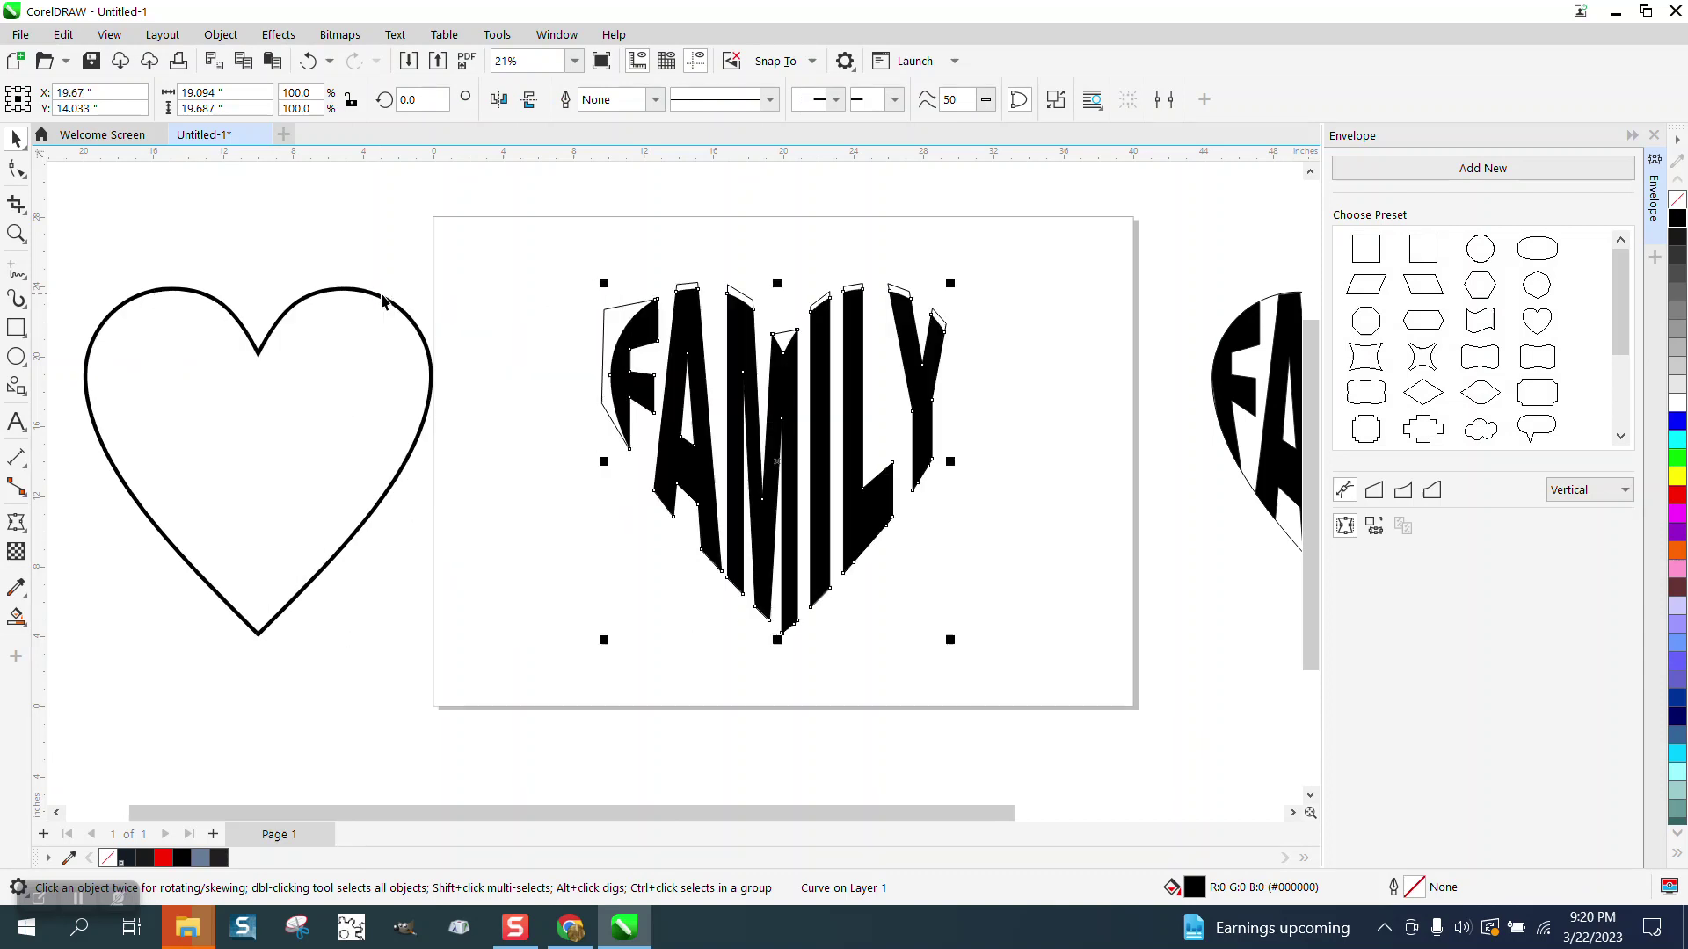
{"action": "left_click", "coordinate": [384, 305]}
{"action": "key", "text": "Right"}
{"action": "key", "text": "Right"}
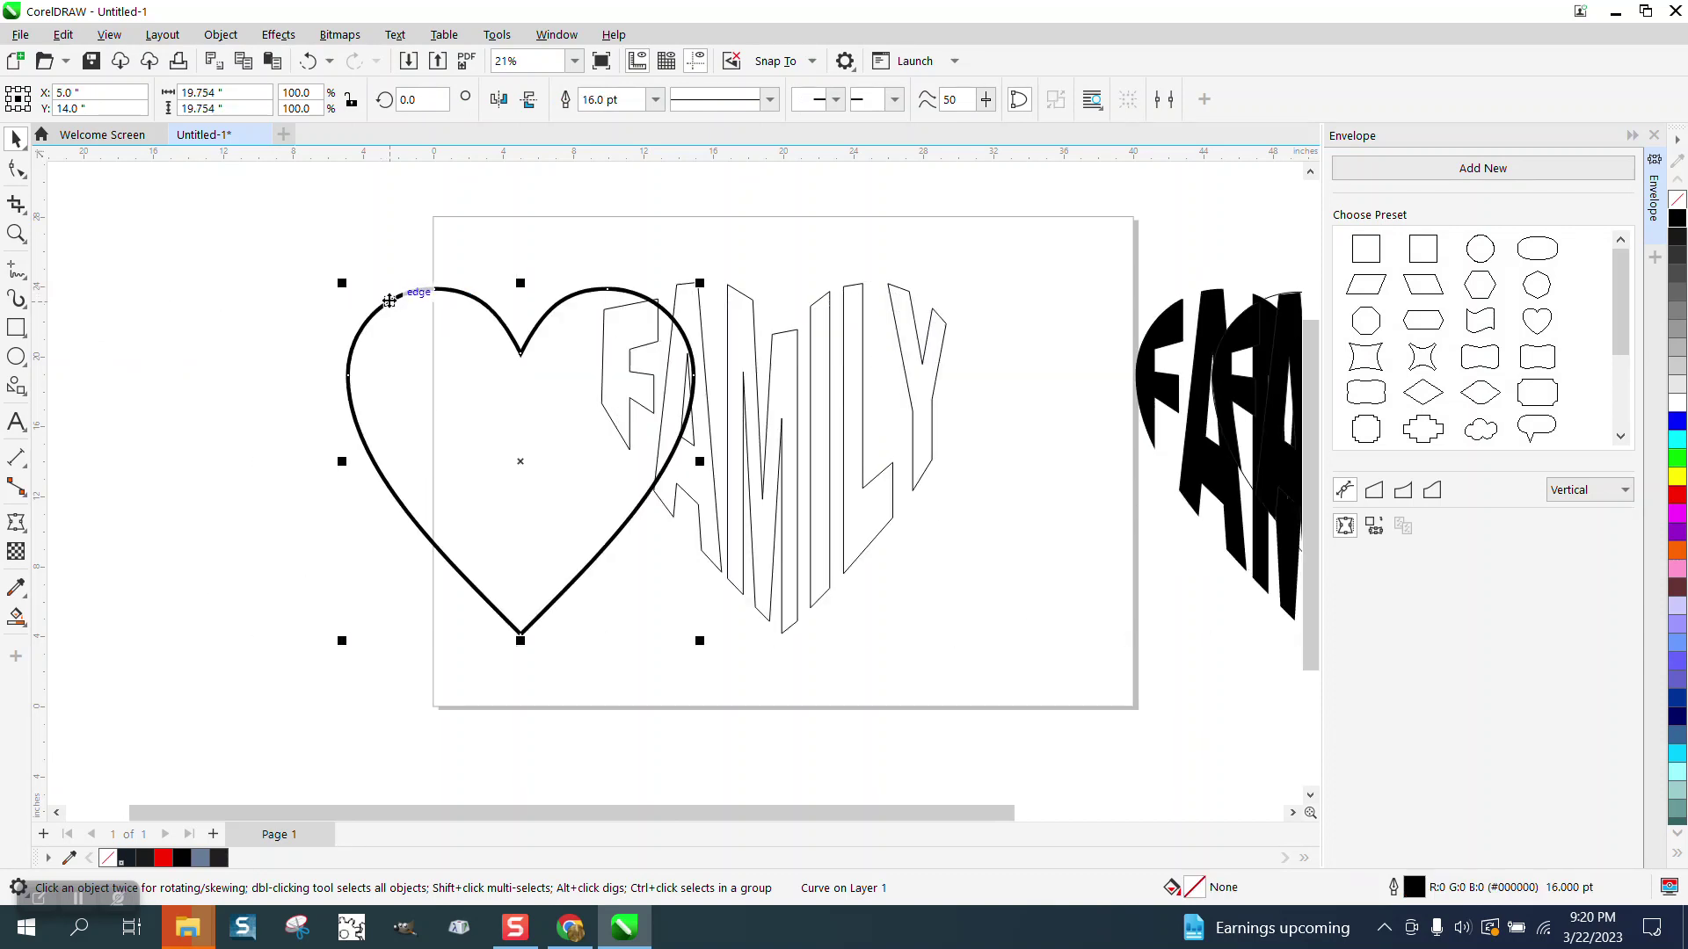
Smart Fill the F, A, M, I, L and Y regions inside the heart black
{"action": "left_click", "coordinate": [16, 617]}
{"action": "left_click", "coordinate": [627, 385]}
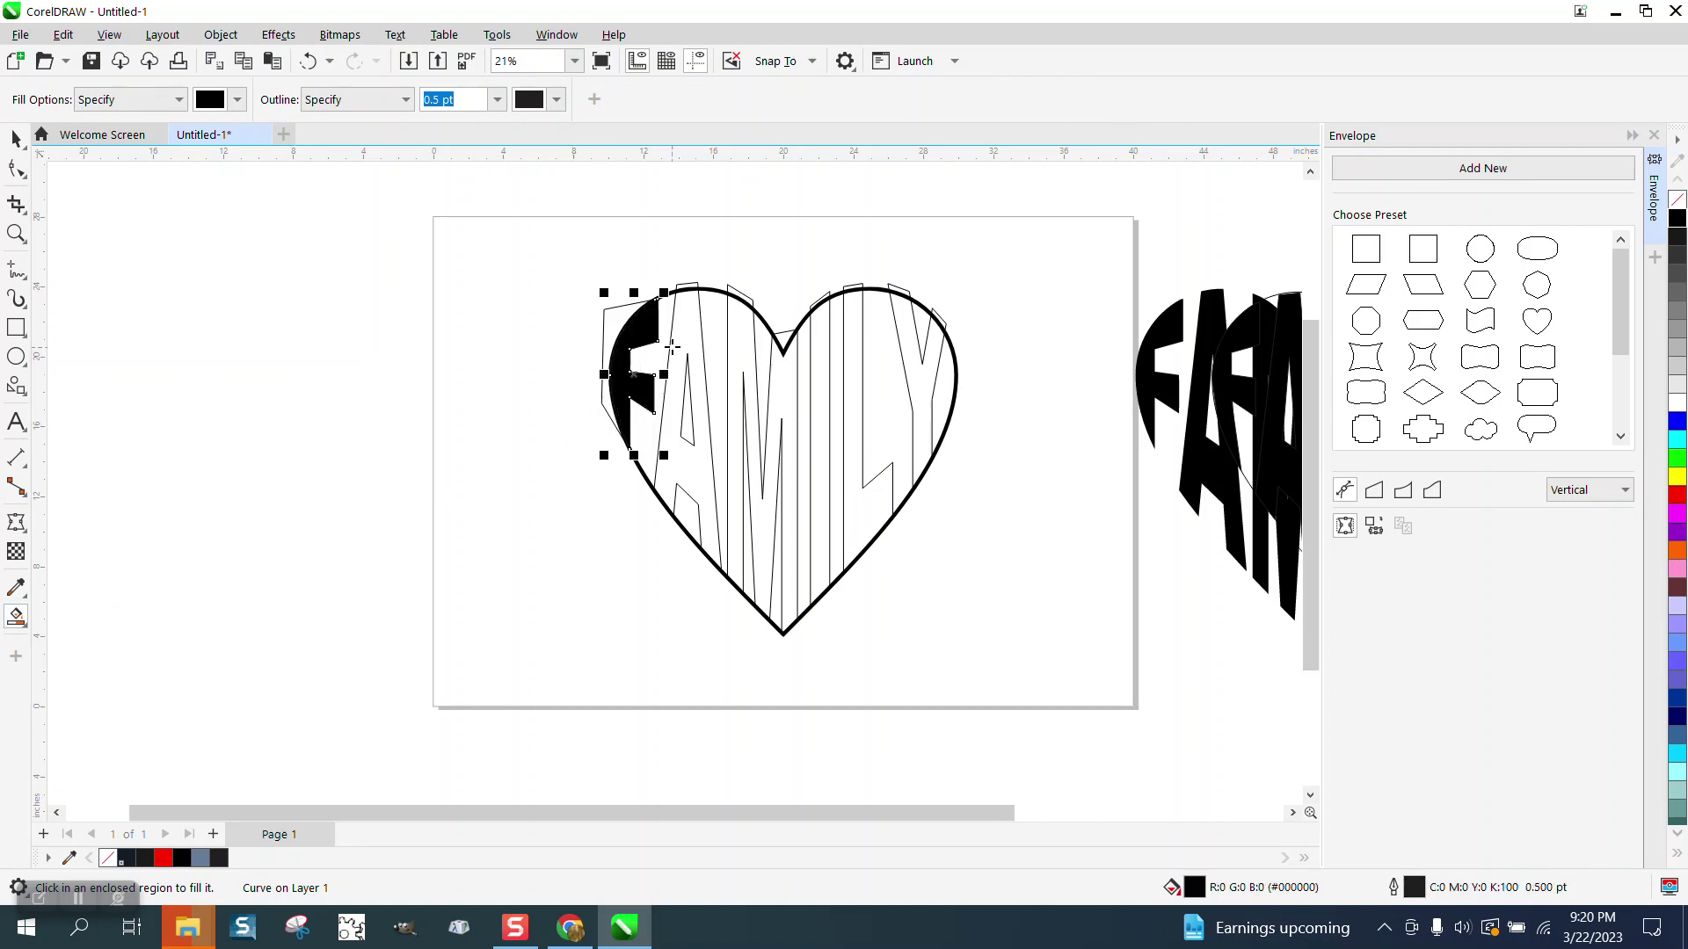
{"action": "left_click", "coordinate": [685, 339]}
{"action": "left_click", "coordinate": [752, 356]}
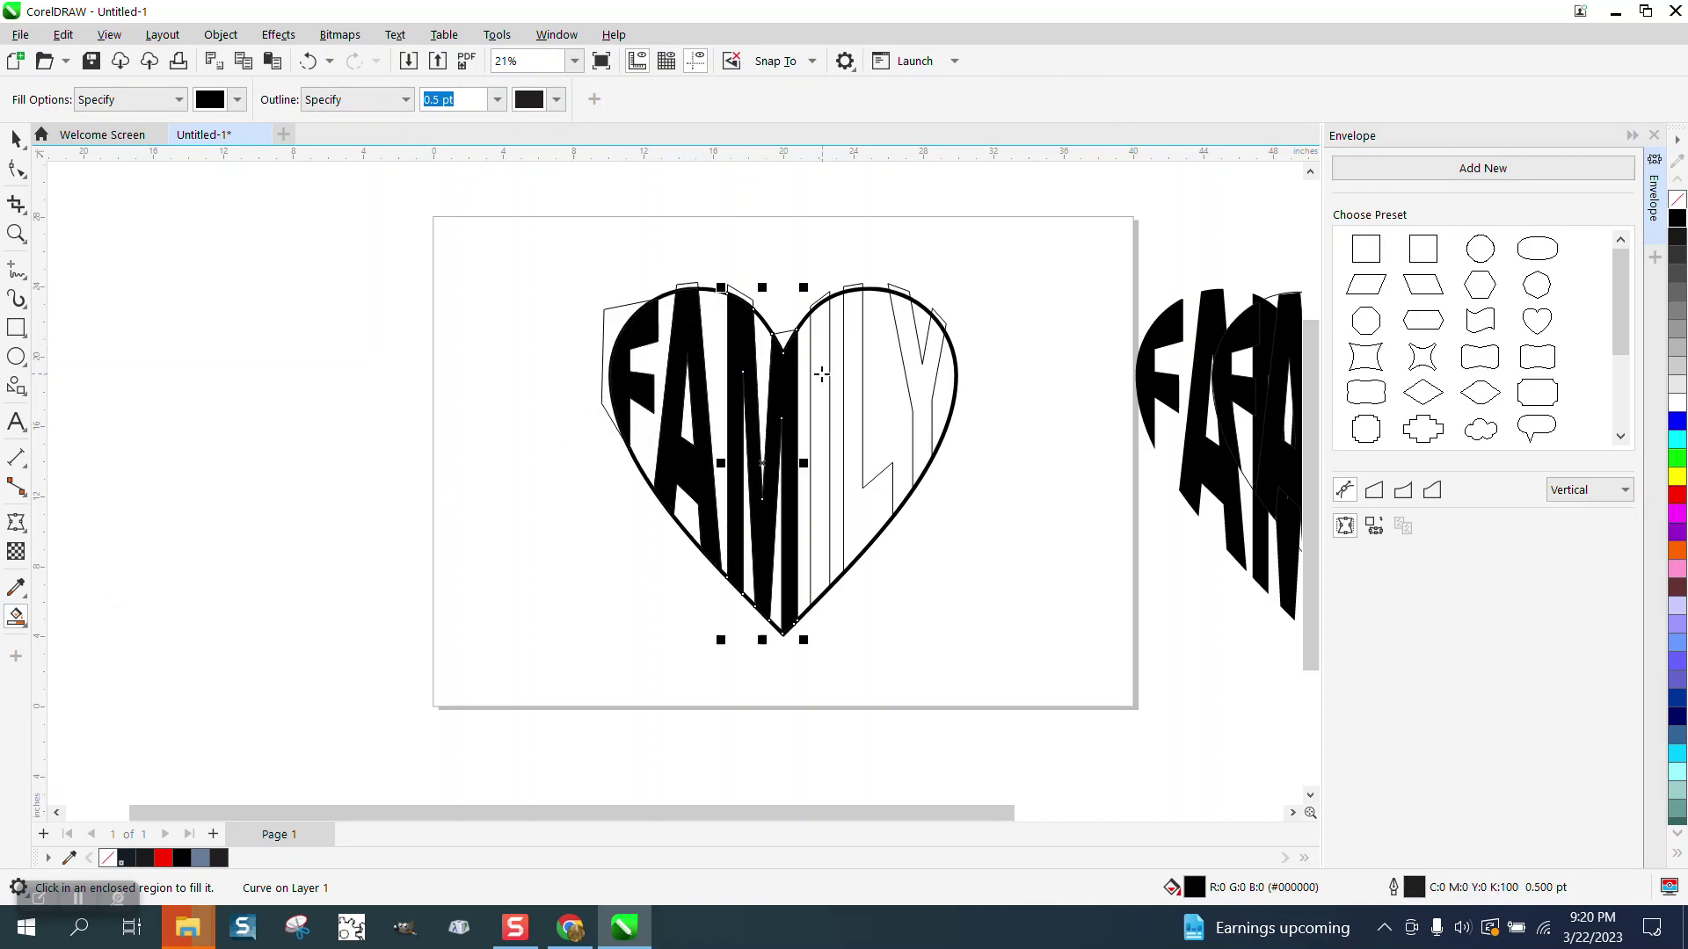
{"action": "left_click", "coordinate": [821, 375]}
{"action": "left_click", "coordinate": [848, 367]}
{"action": "left_click", "coordinate": [917, 369]}
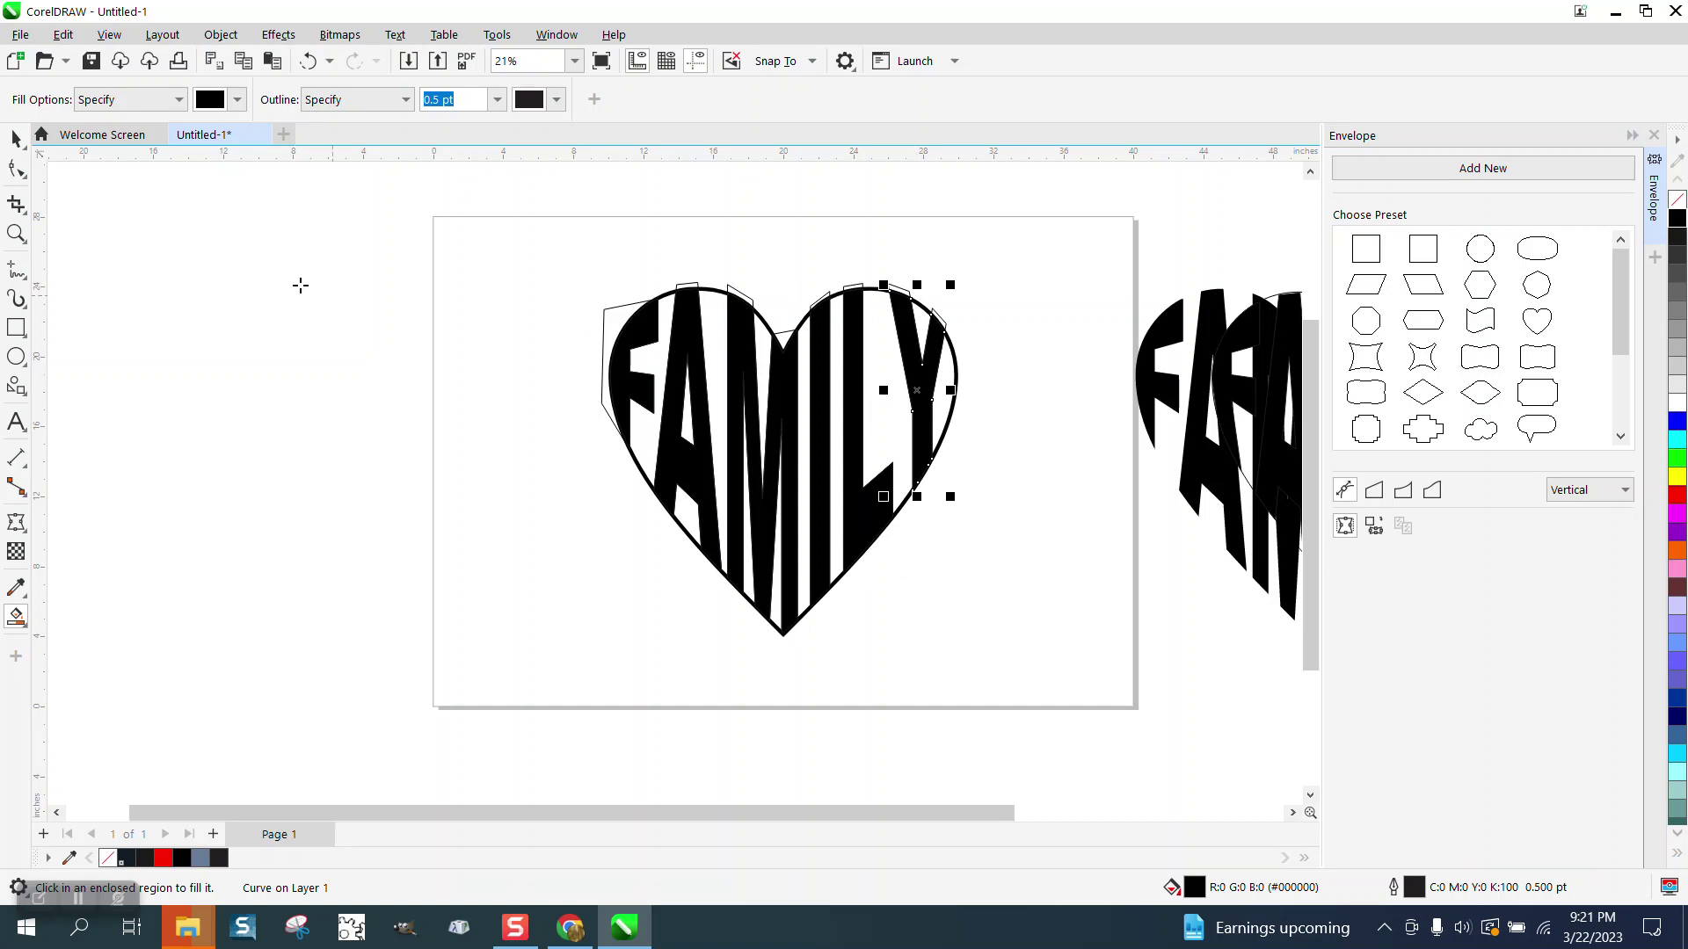
Drag the leftover FAMILY letter outlines off to the left
{"action": "left_click", "coordinate": [16, 139]}
{"action": "left_click", "coordinate": [600, 327]}
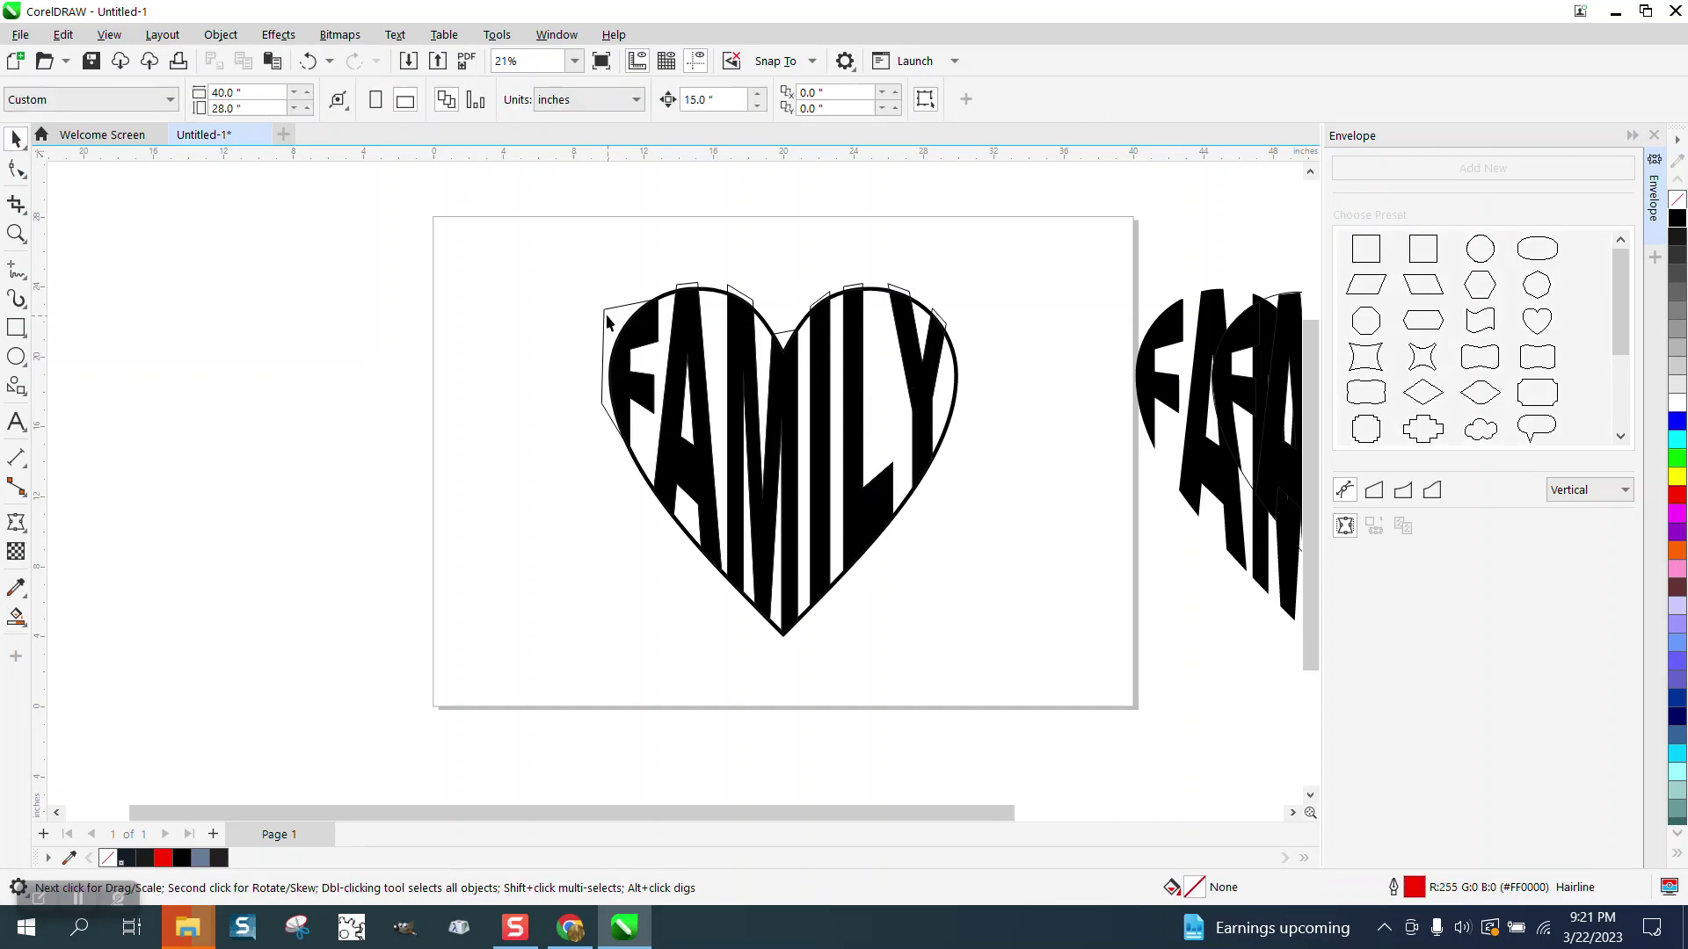
{"action": "left_click_drag", "start_coordinate": [604, 321], "coordinate": [151, 318]}
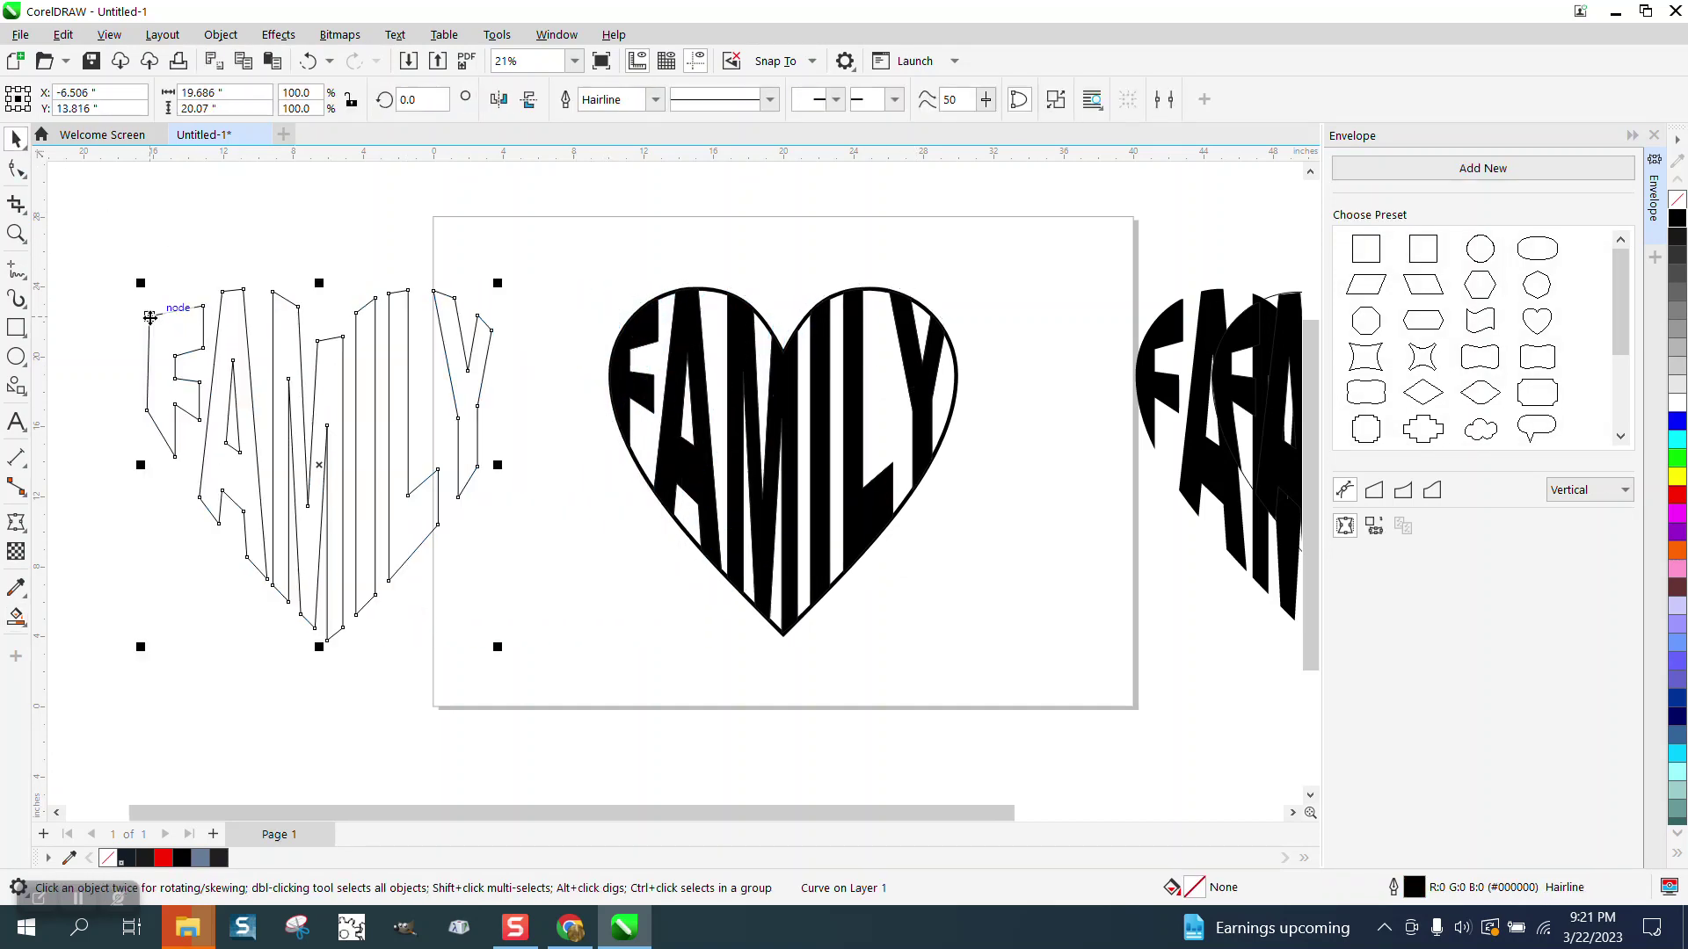
{"action": "scroll", "coordinate": [150, 318], "scroll_direction": "down", "scroll_amount": 1}
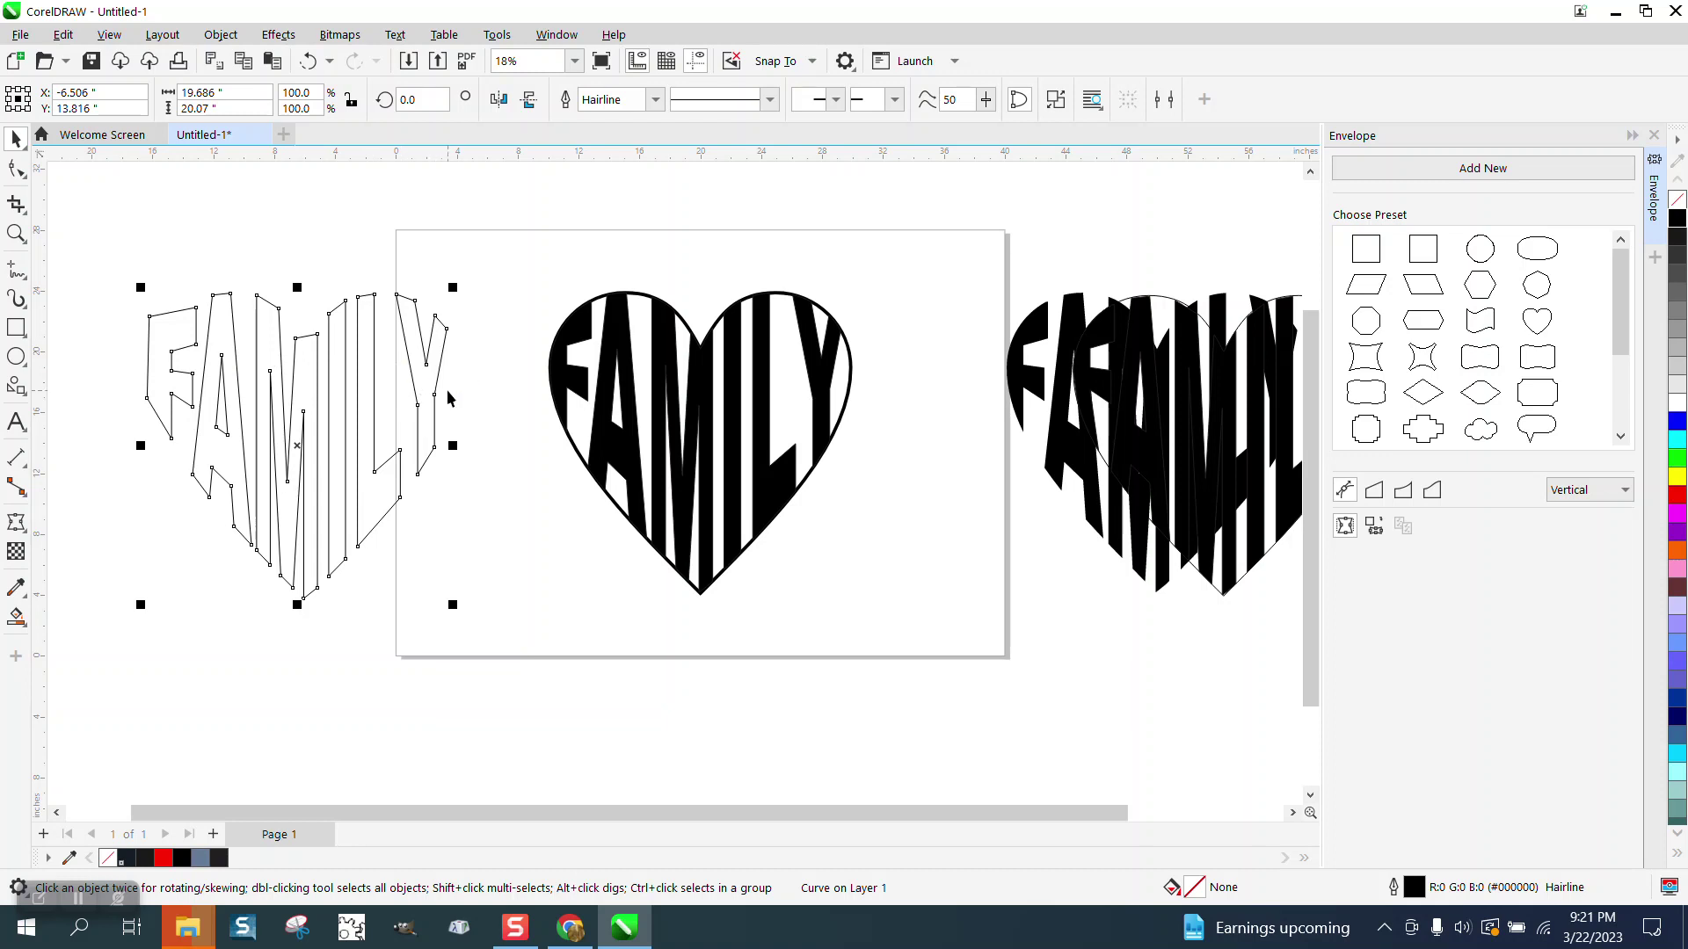
{"action": "scroll", "coordinate": [446, 392], "scroll_direction": "down", "scroll_amount": 1}
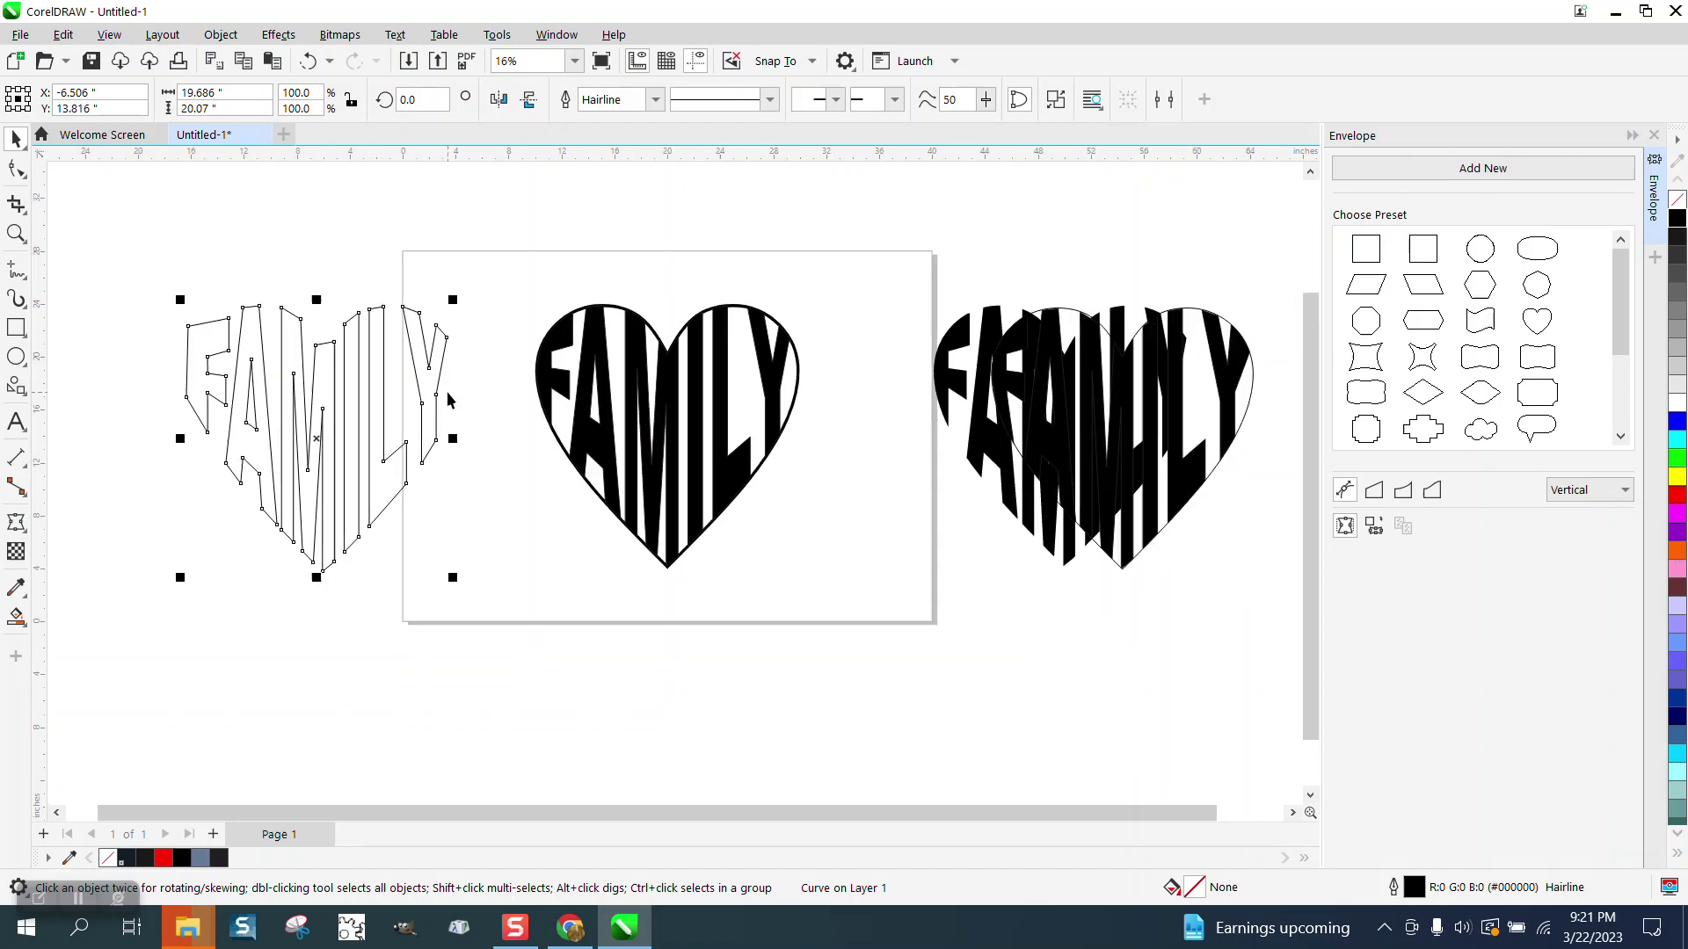
{"action": "left_click", "coordinate": [17, 233]}
{"action": "left_click_drag", "start_coordinate": [533, 294], "coordinate": [868, 568]}
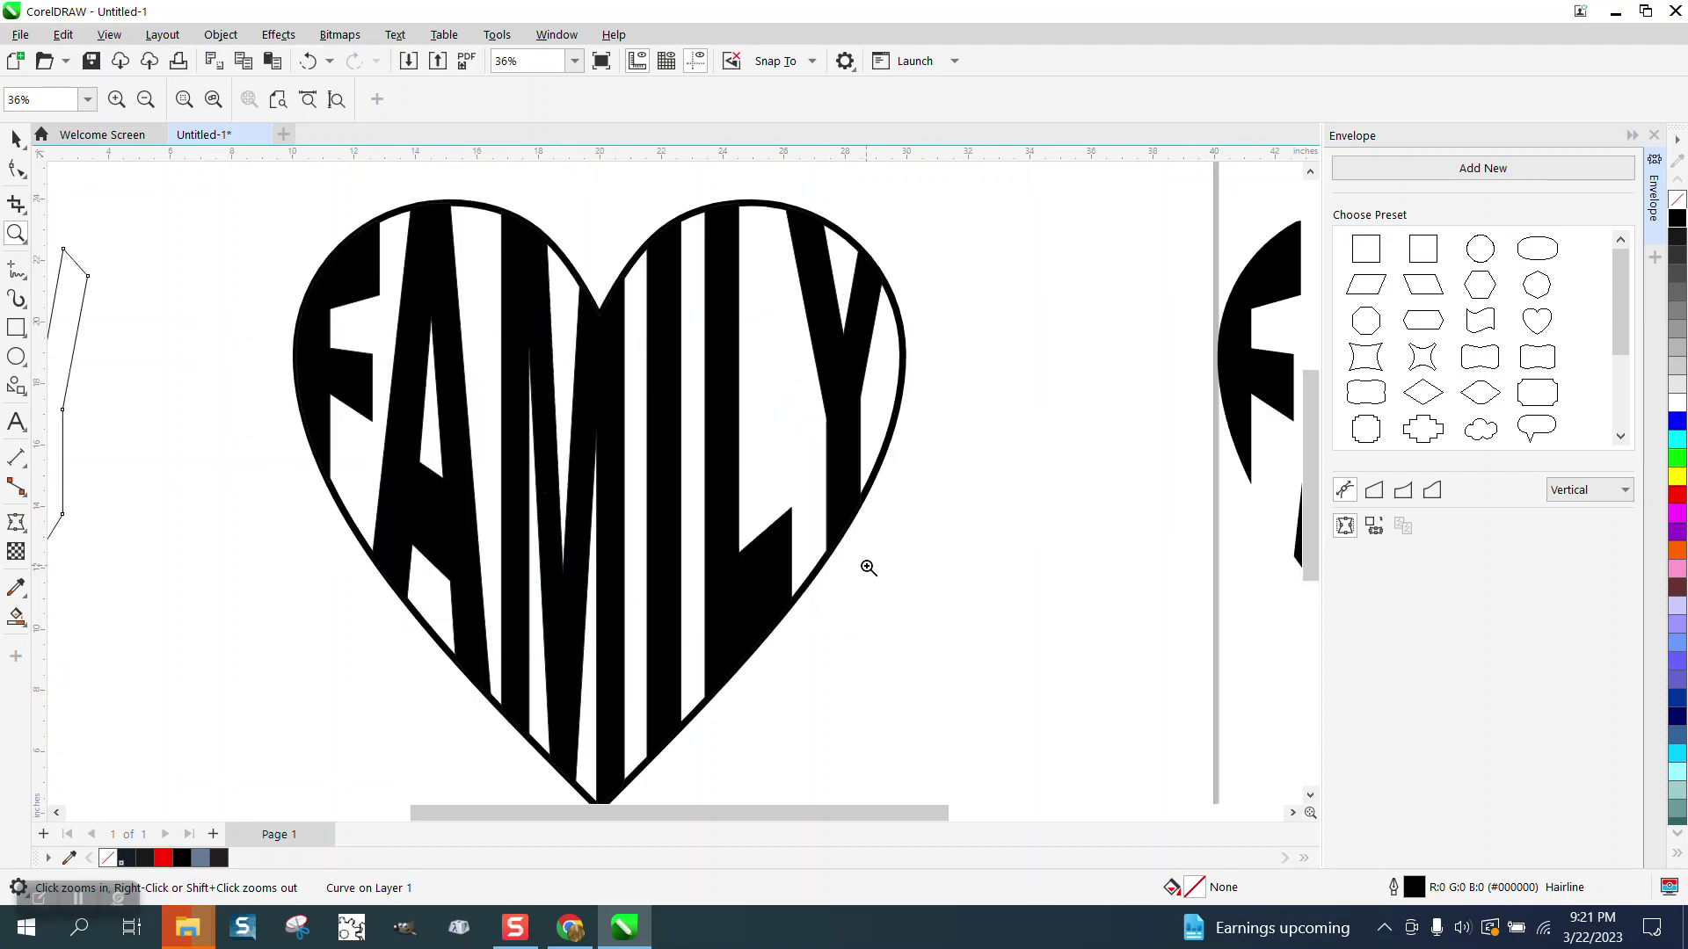